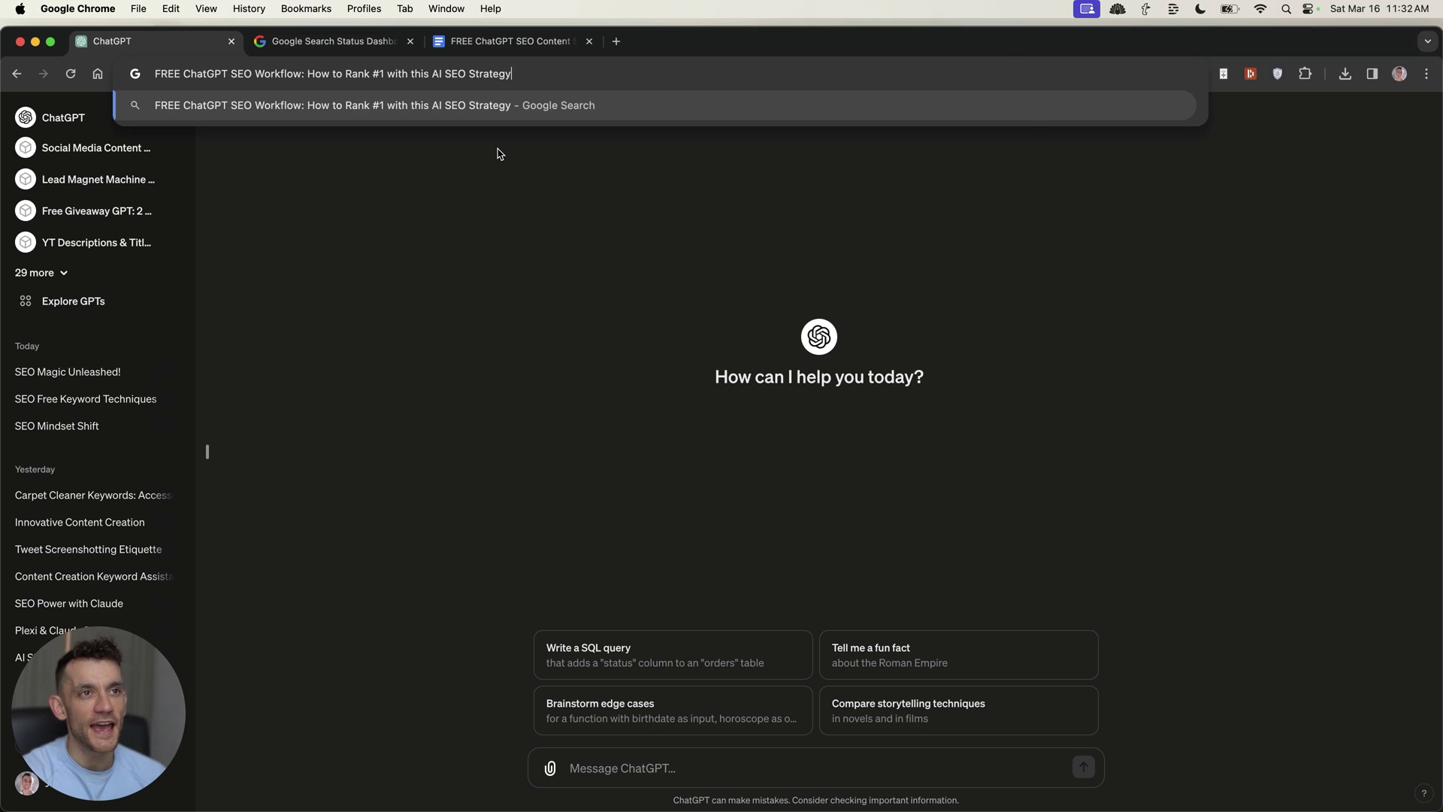
Step: Dismiss the search suggestions and bring up Google's ranking incidents history with the March 2024 updates
left_click(486, 260)
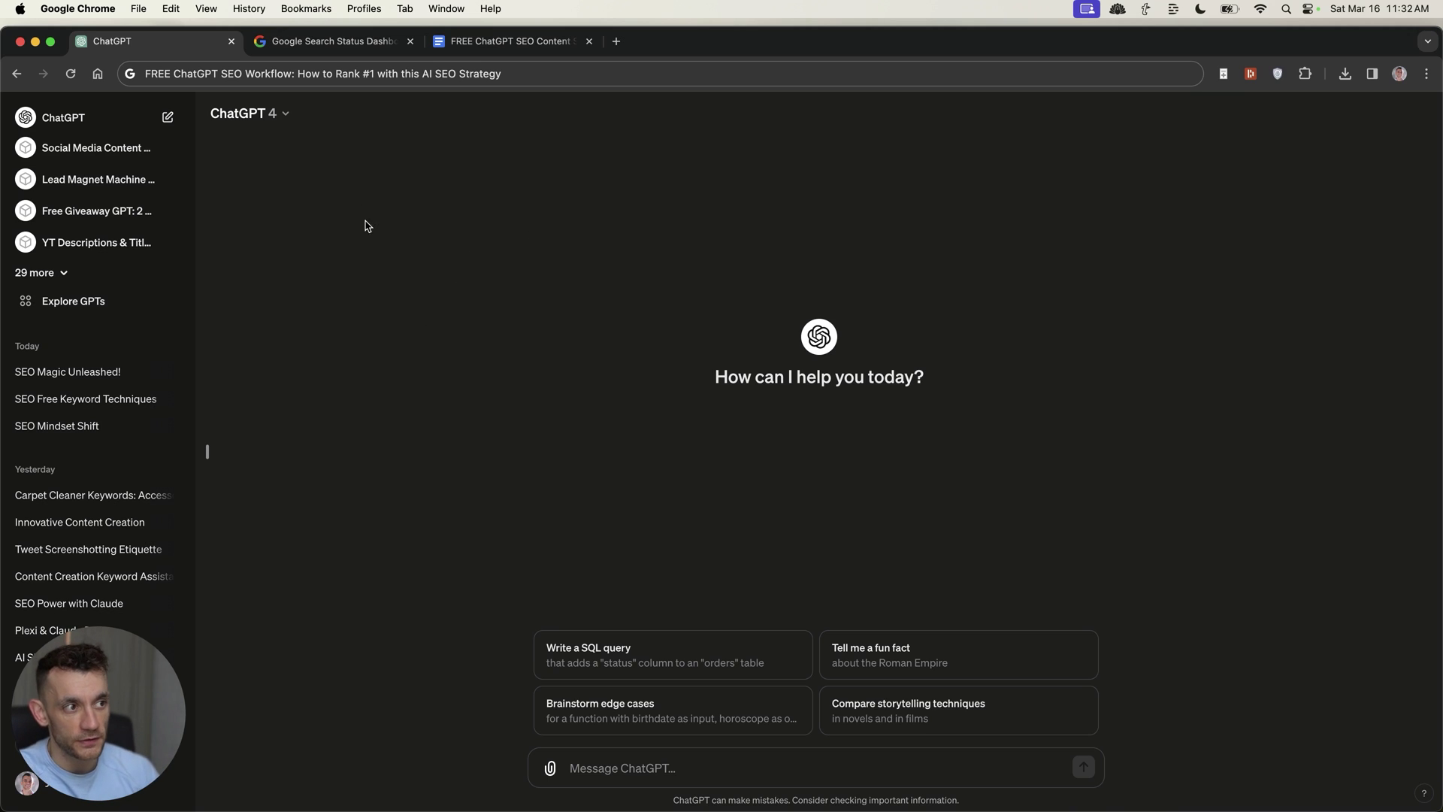
left_click(644, 324)
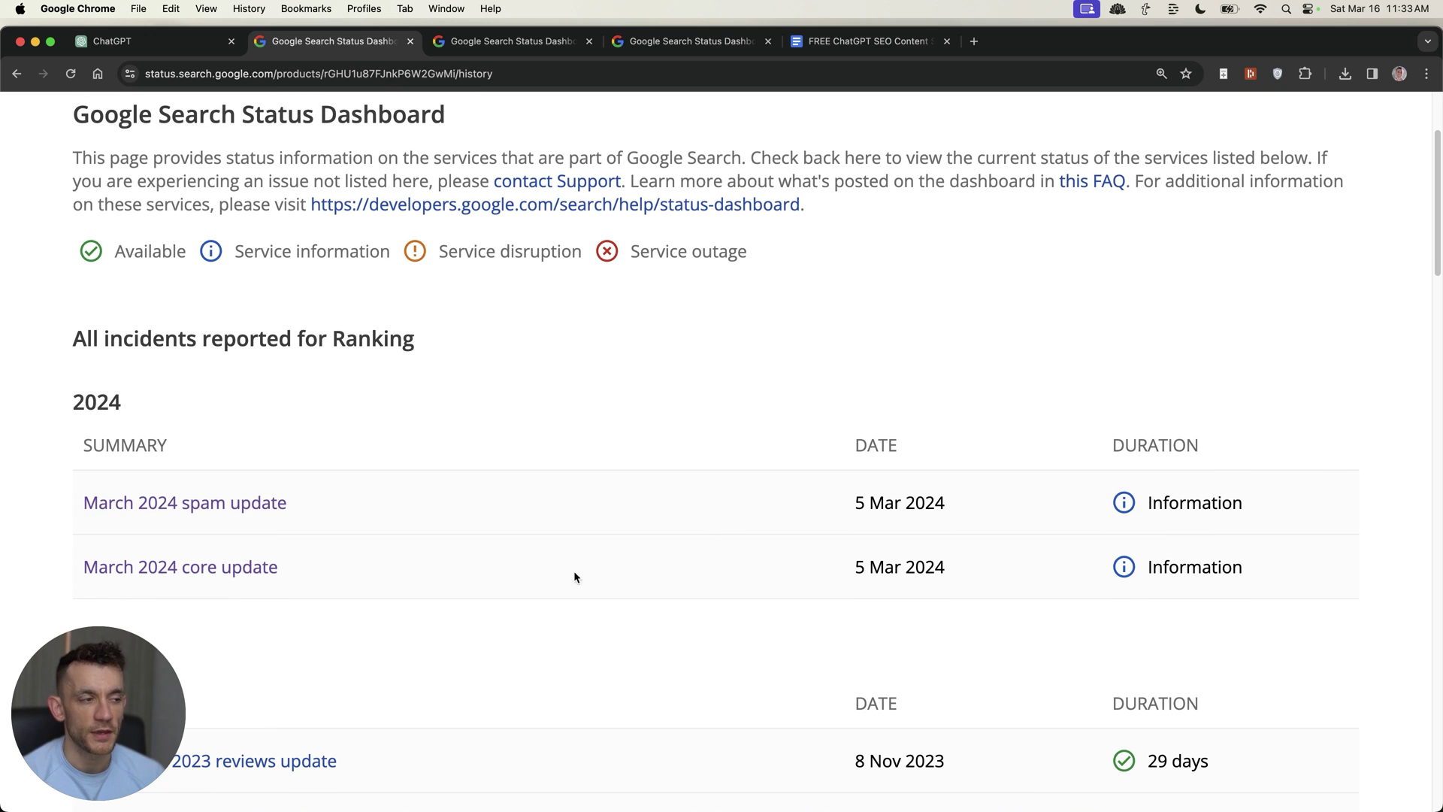
left_click_drag(879, 576, 996, 590)
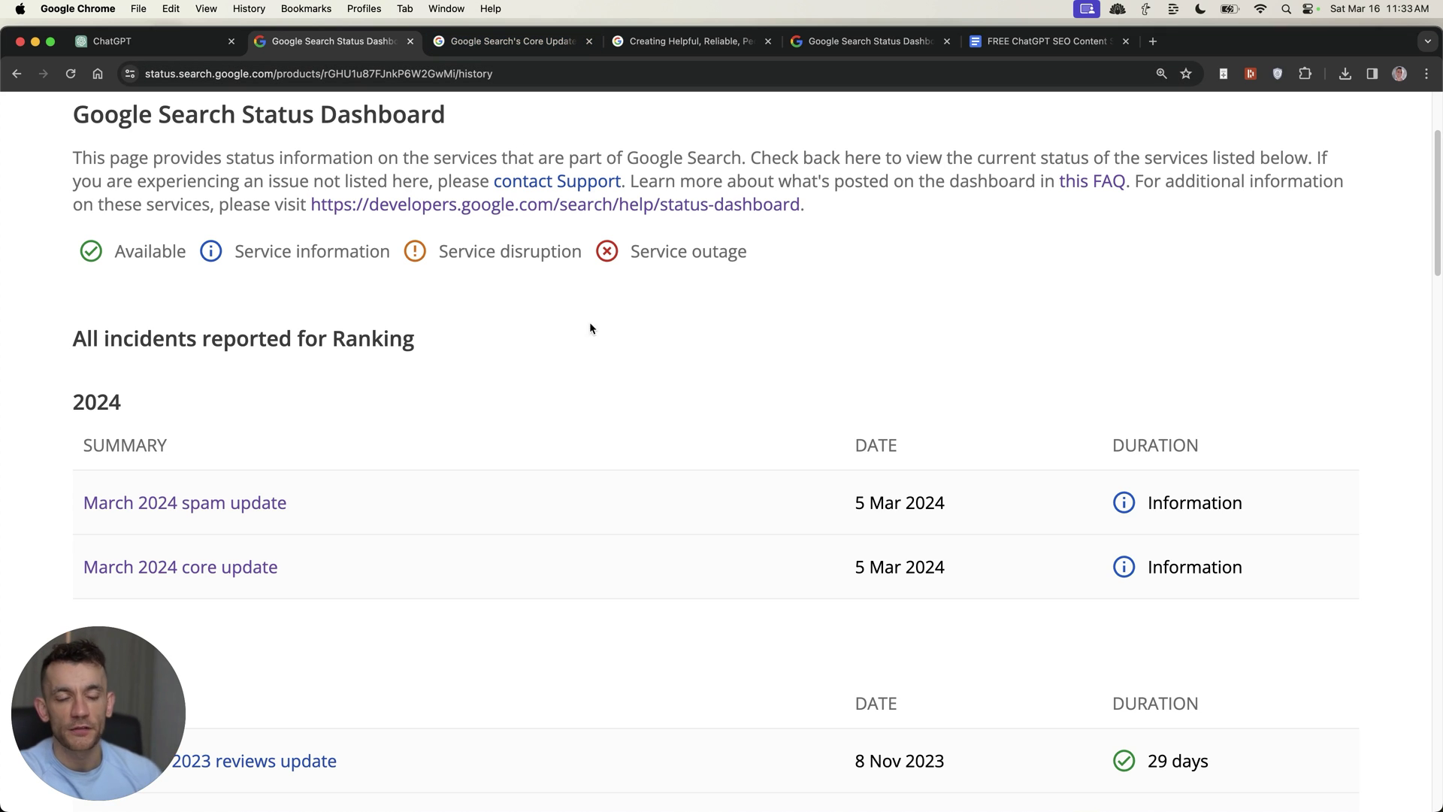
left_click(496, 41)
Step: Read the core updates article down to the 'Assessing your own content' heading
scroll(600, 357, "up", 8)
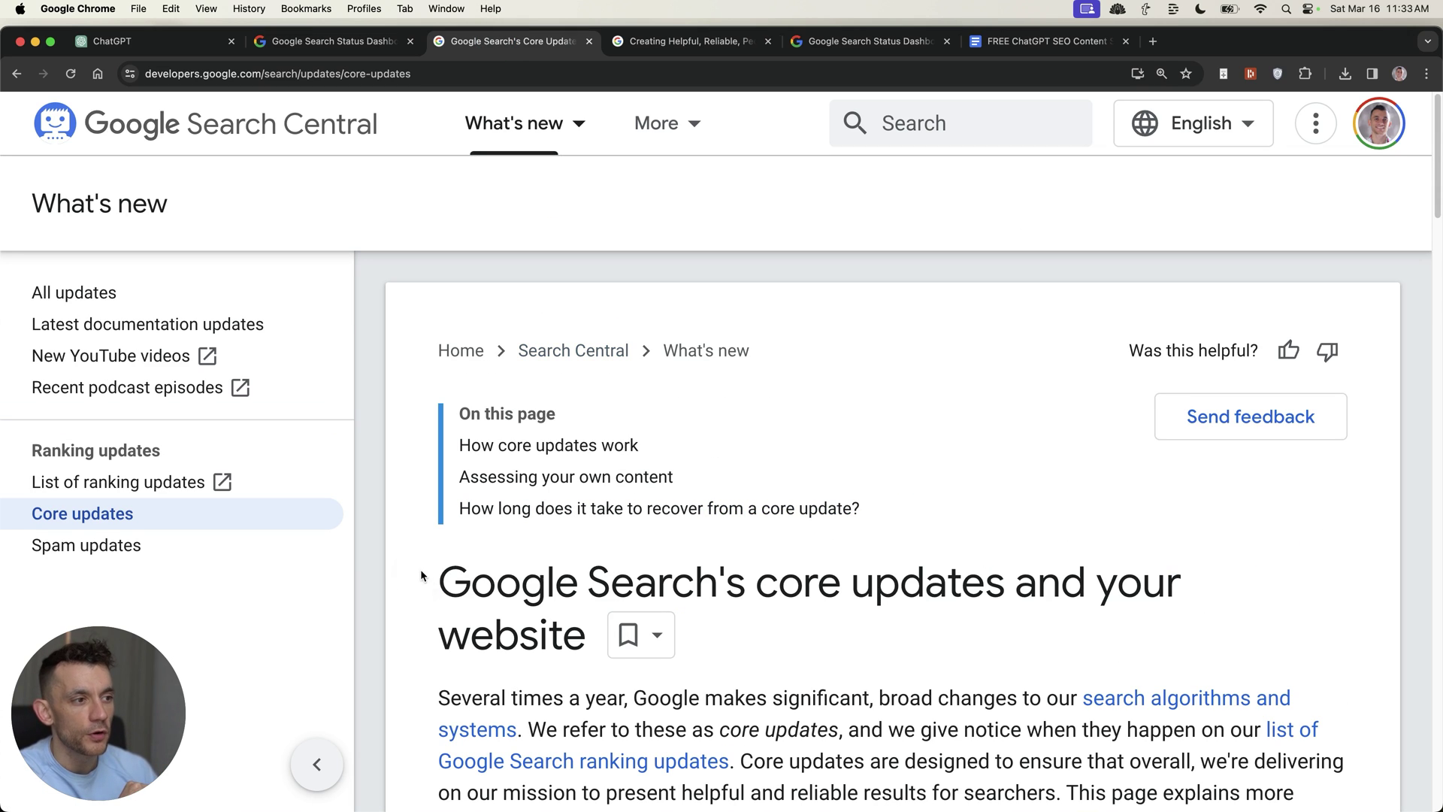
left_click_drag(421, 576, 737, 670)
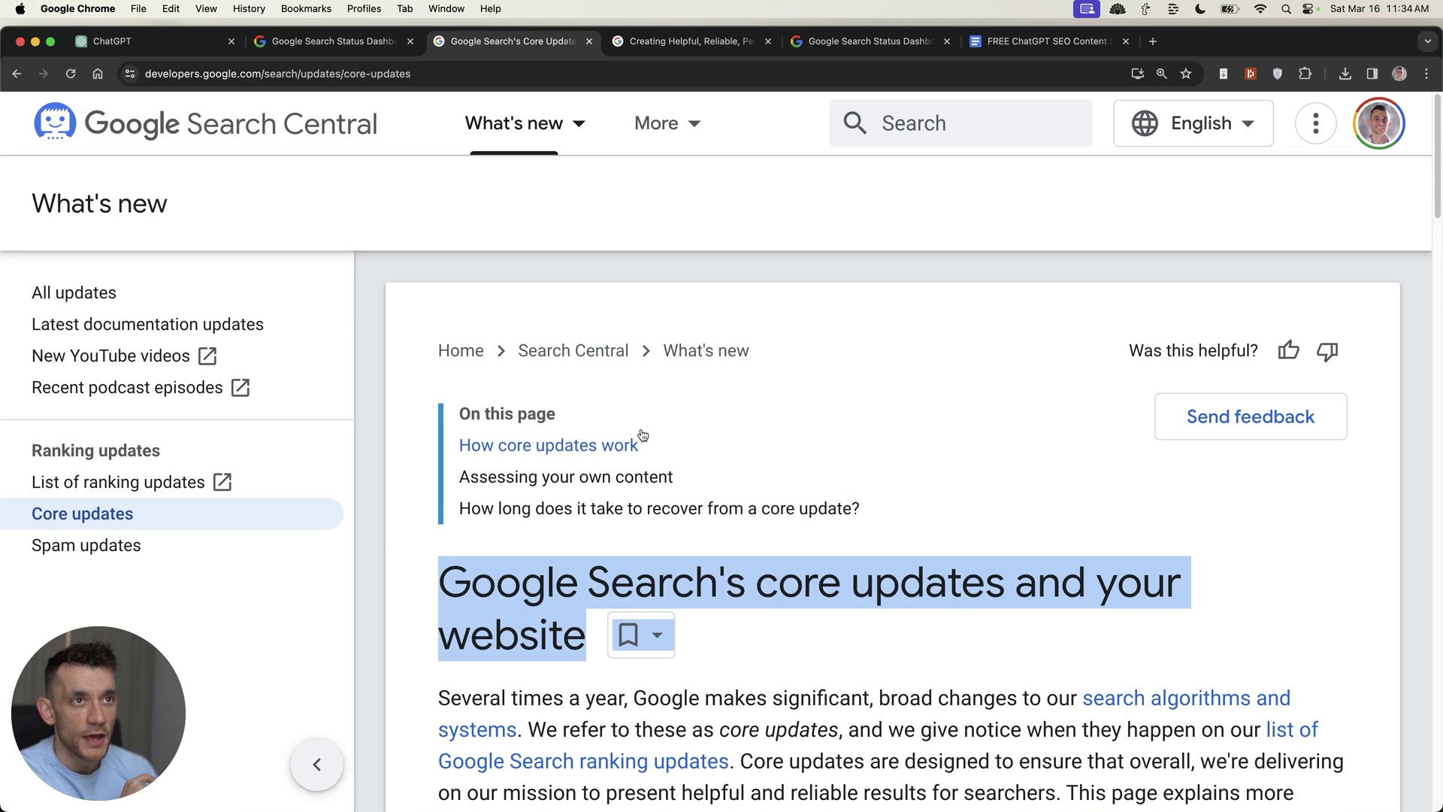
scroll(645, 481, "down", 8)
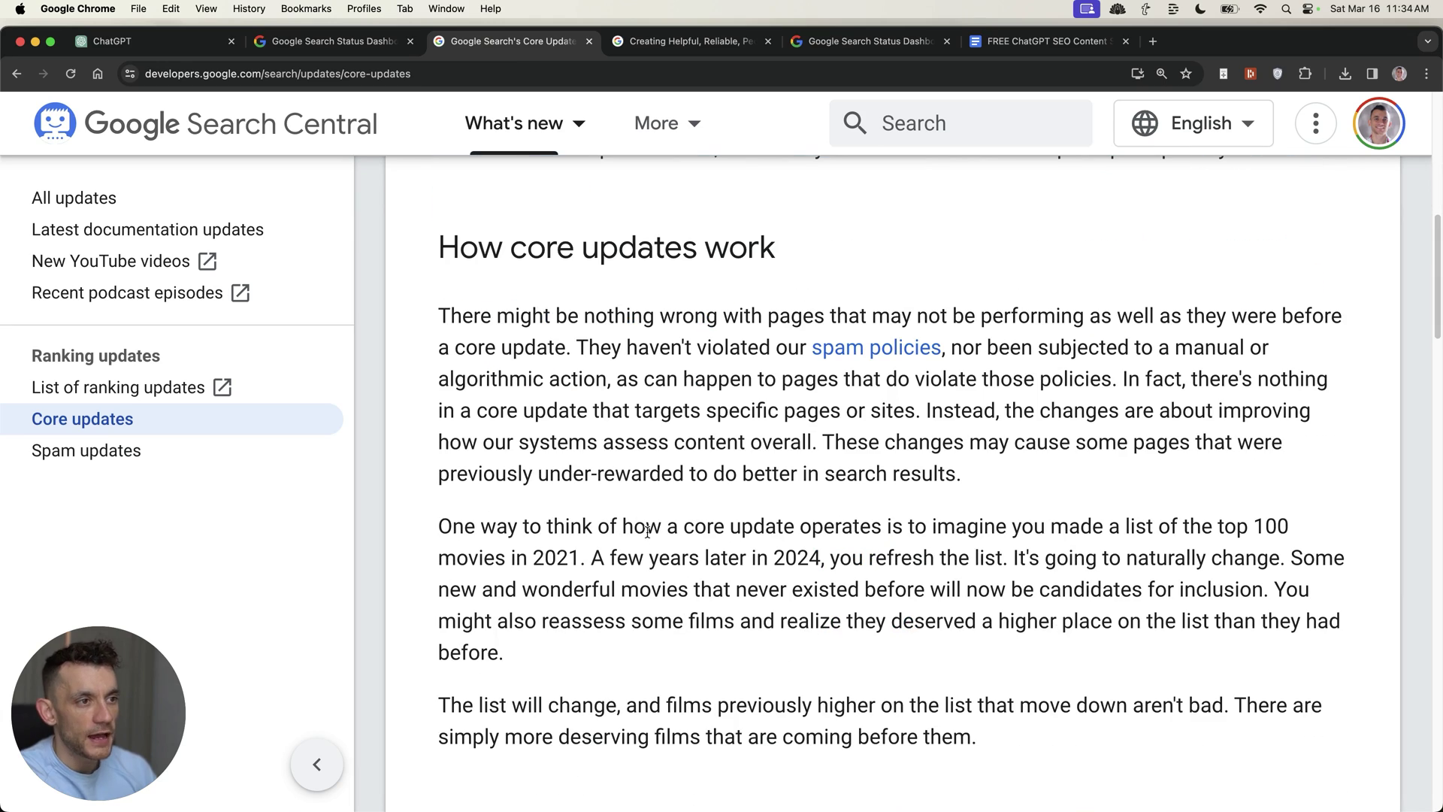
scroll(602, 325, "down", 5)
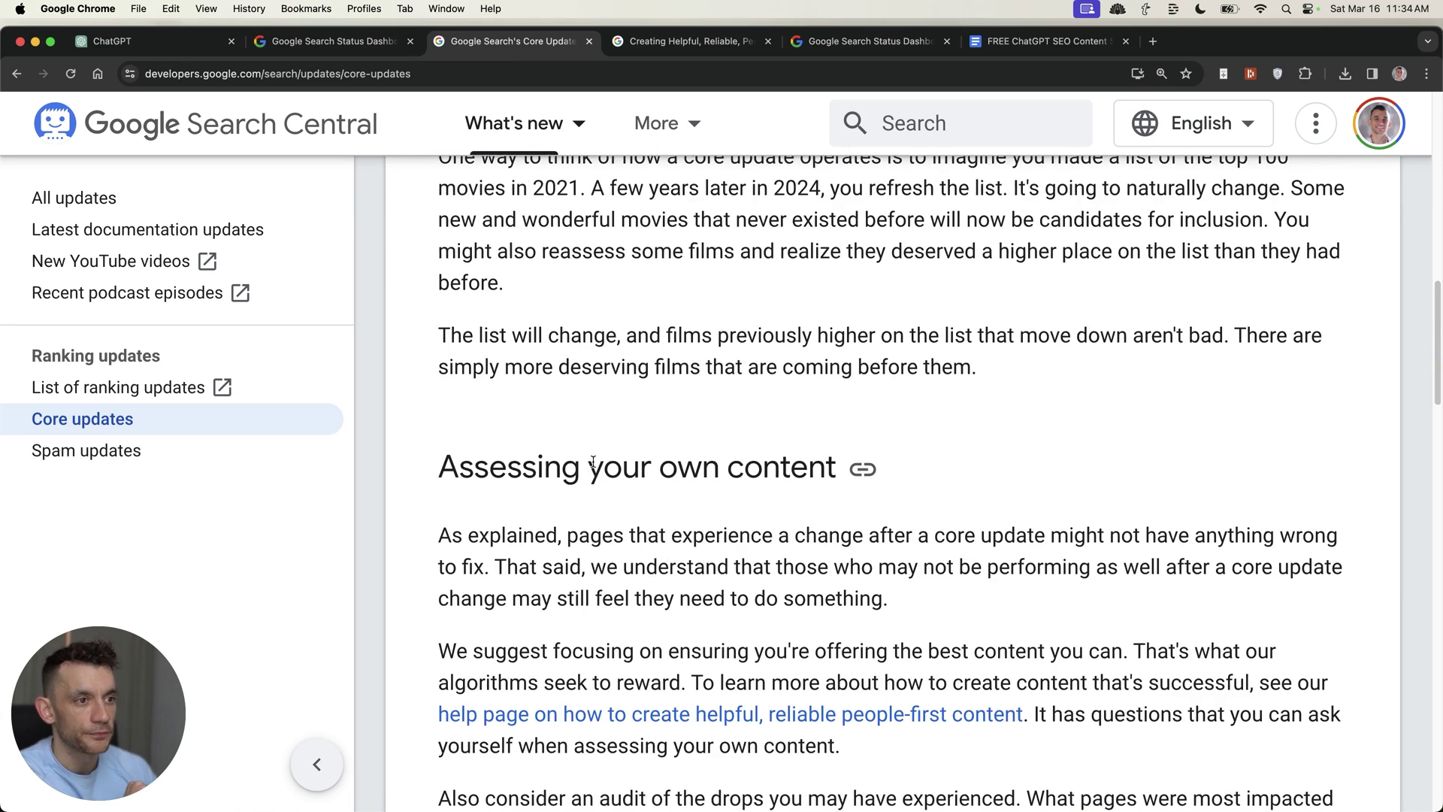
scroll(594, 462, "down", 4)
left_click_drag(438, 198, 956, 213)
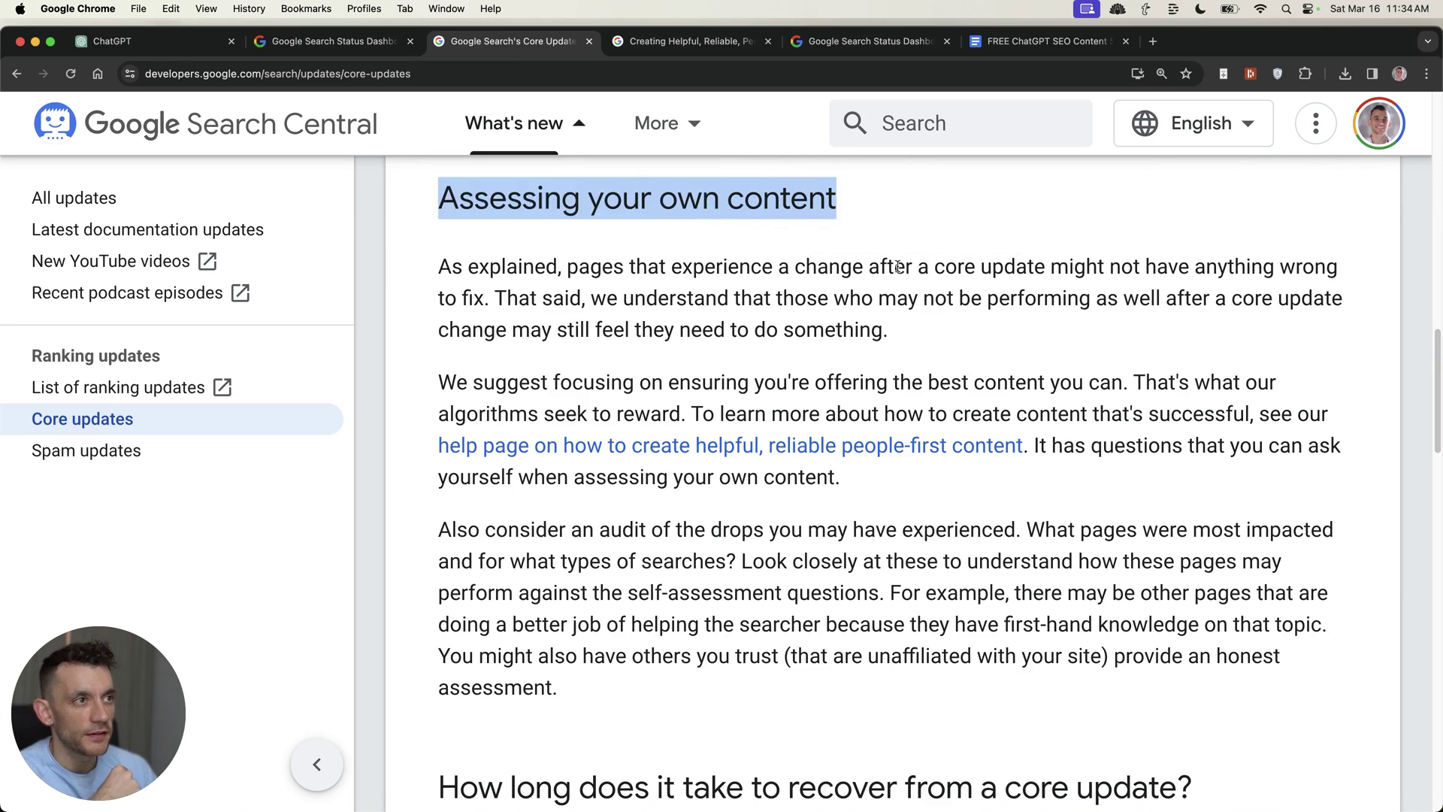
left_click(538, 287)
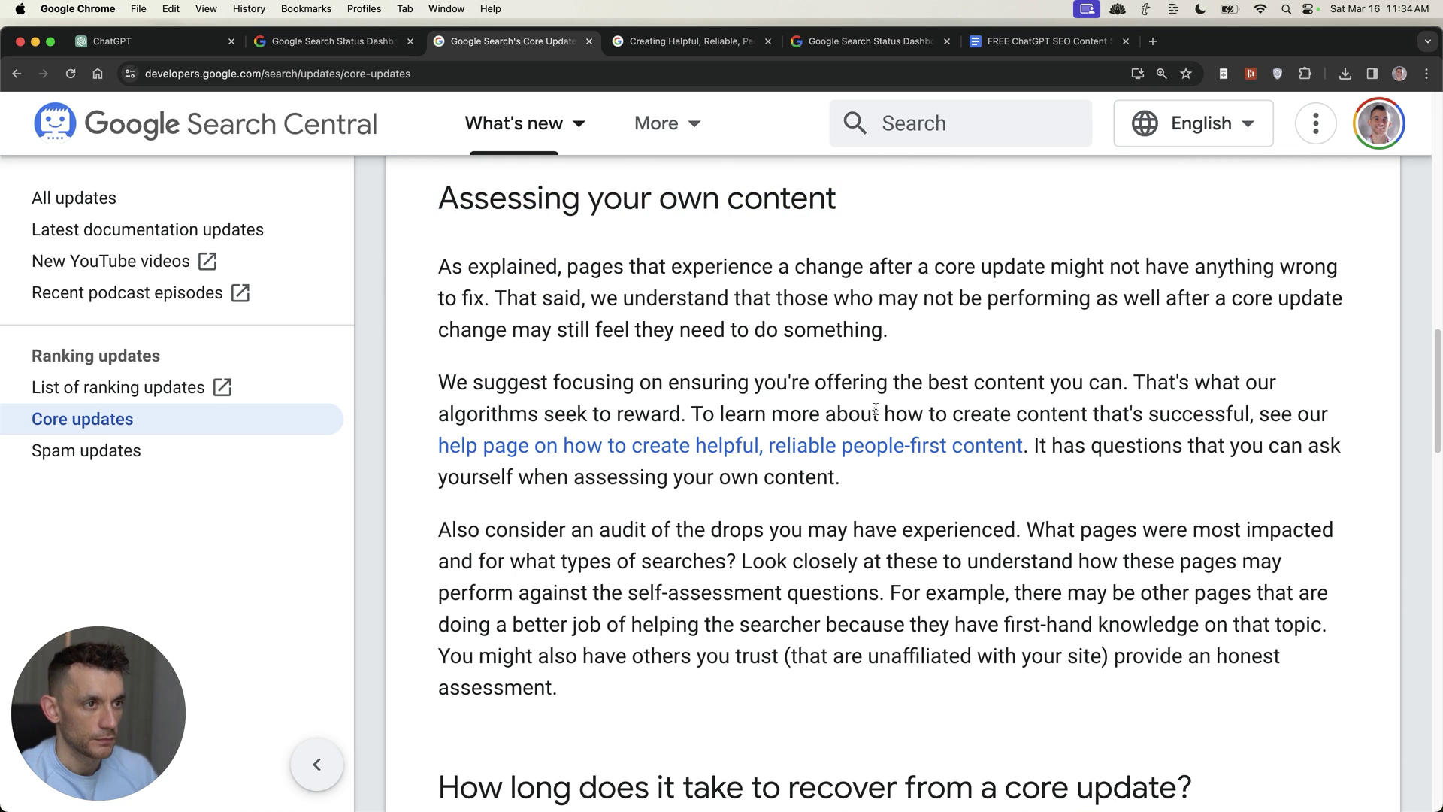
Step: Open the people-first content help page link in a background tab
left_click(818, 451, "super")
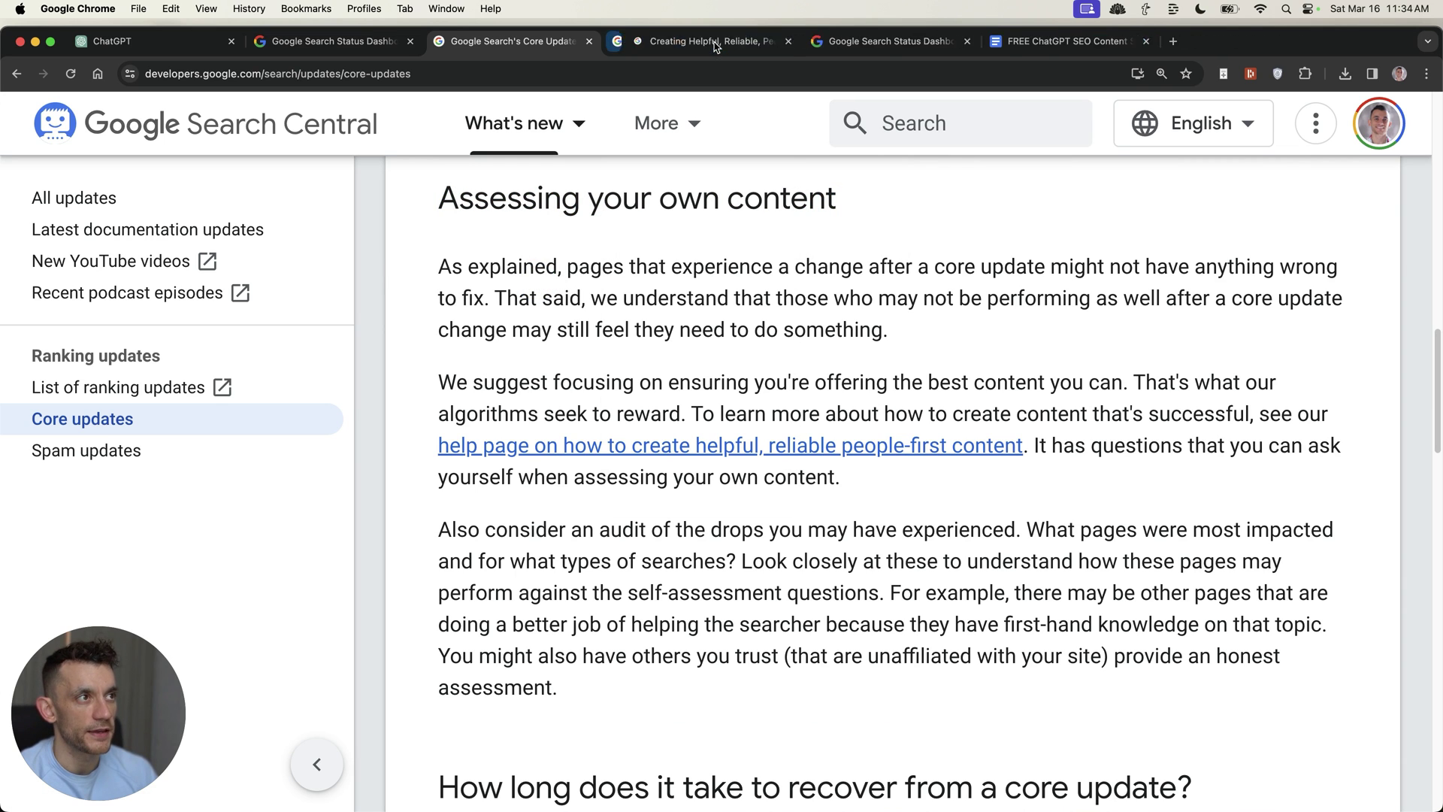
left_click_drag(385, 444, 1034, 445)
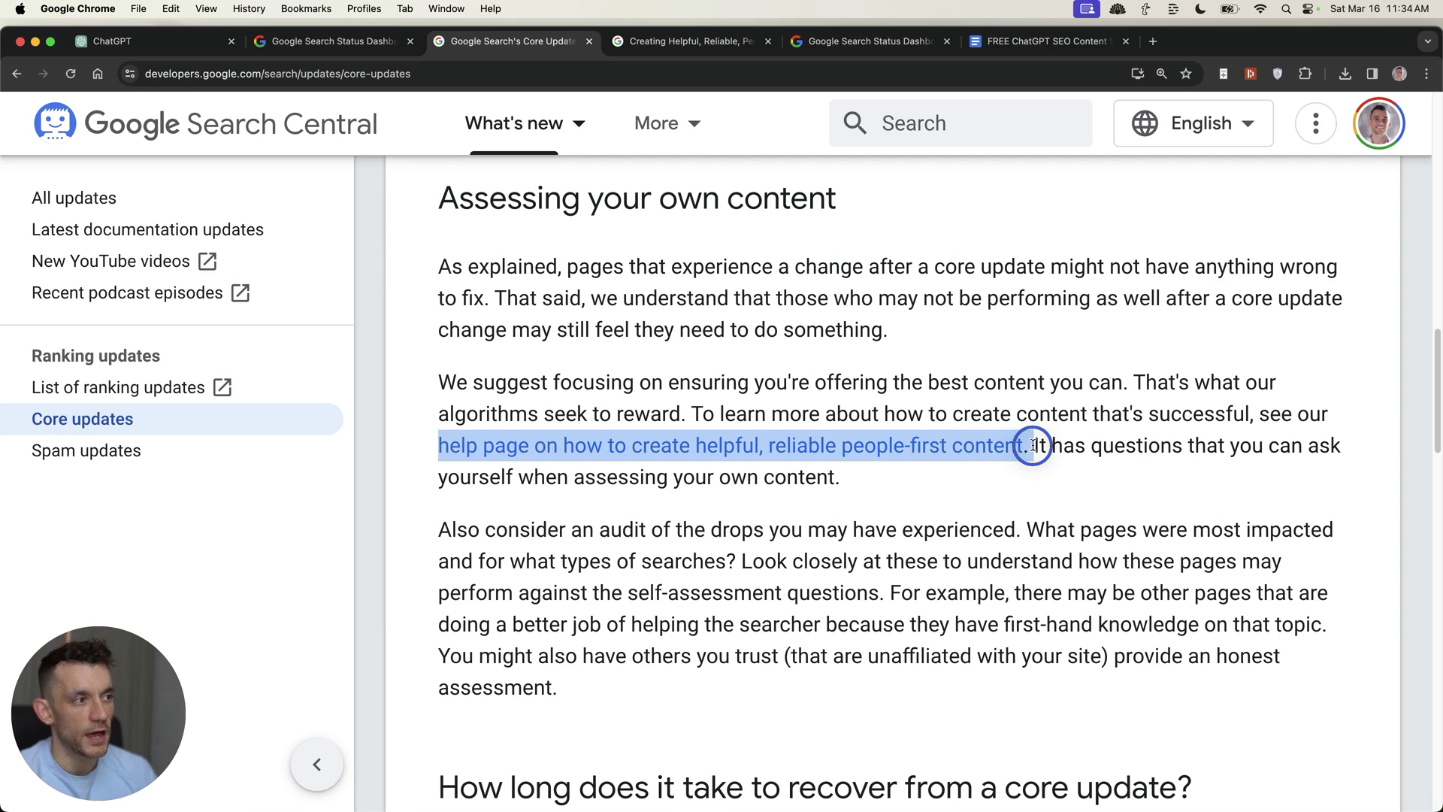
left_click(1060, 502)
left_click_drag(1042, 443, 1127, 497)
Step: Close the core updates article and load ChatGPT in the status dashboard tab
left_click(688, 40)
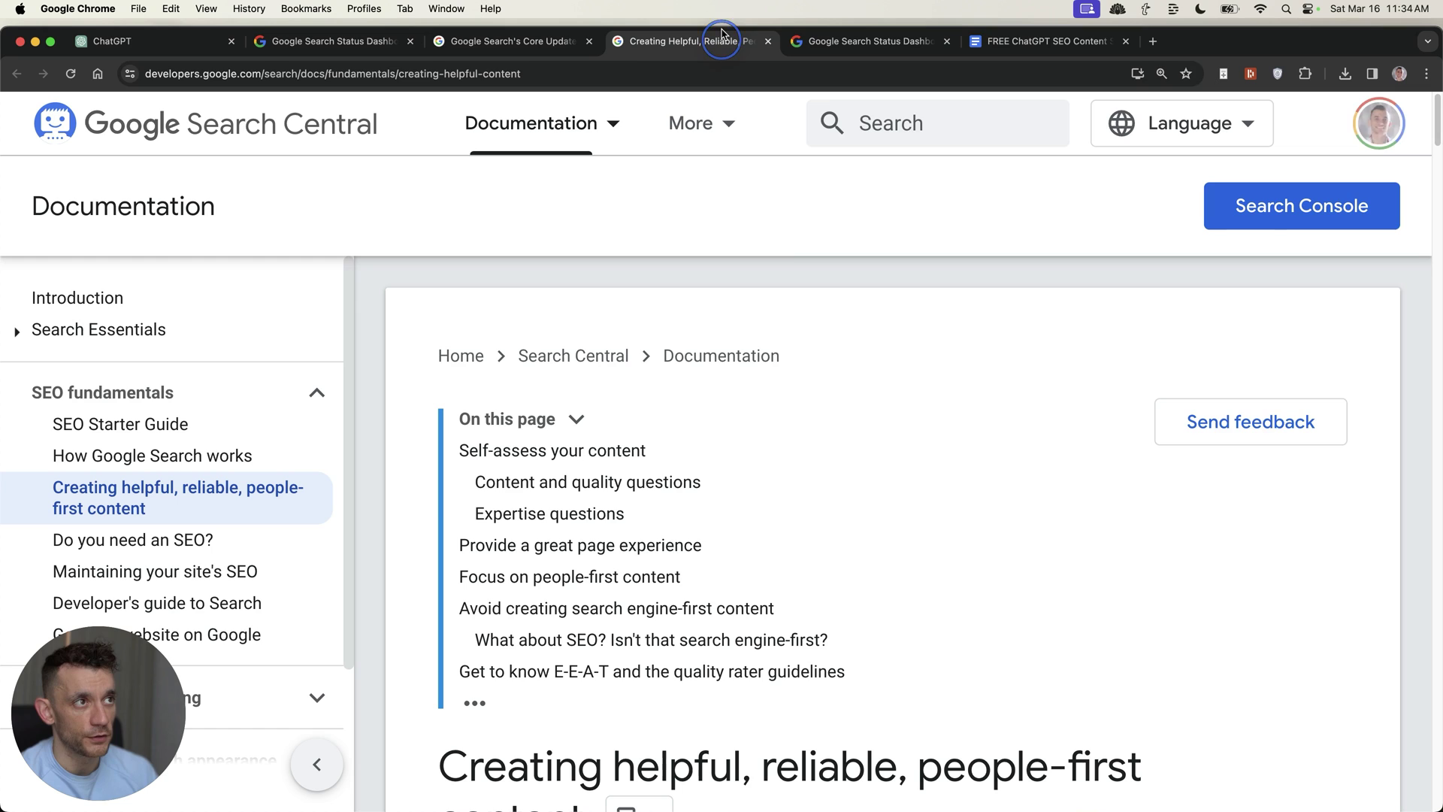
scroll(696, 341, "down", 1)
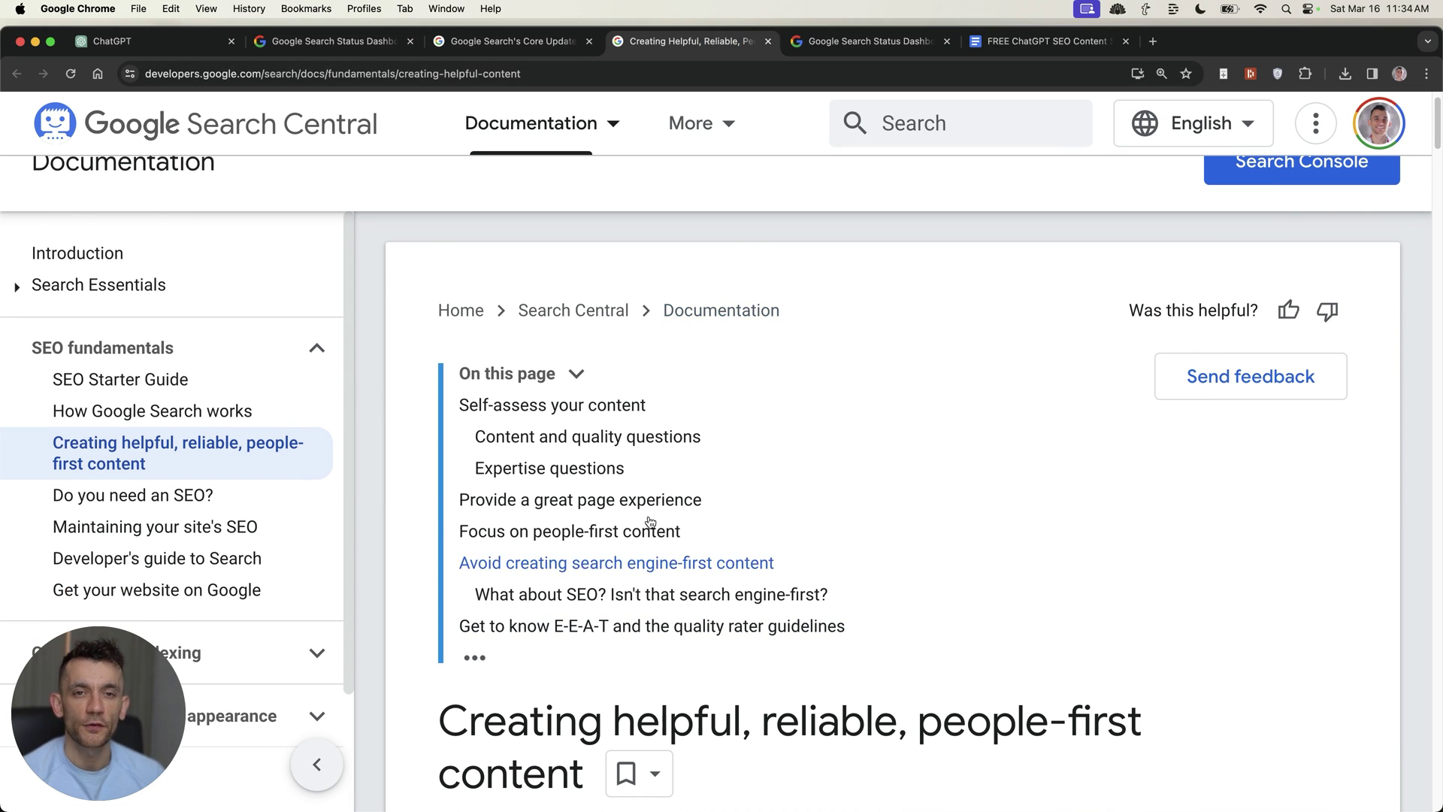
middle_click(485, 42)
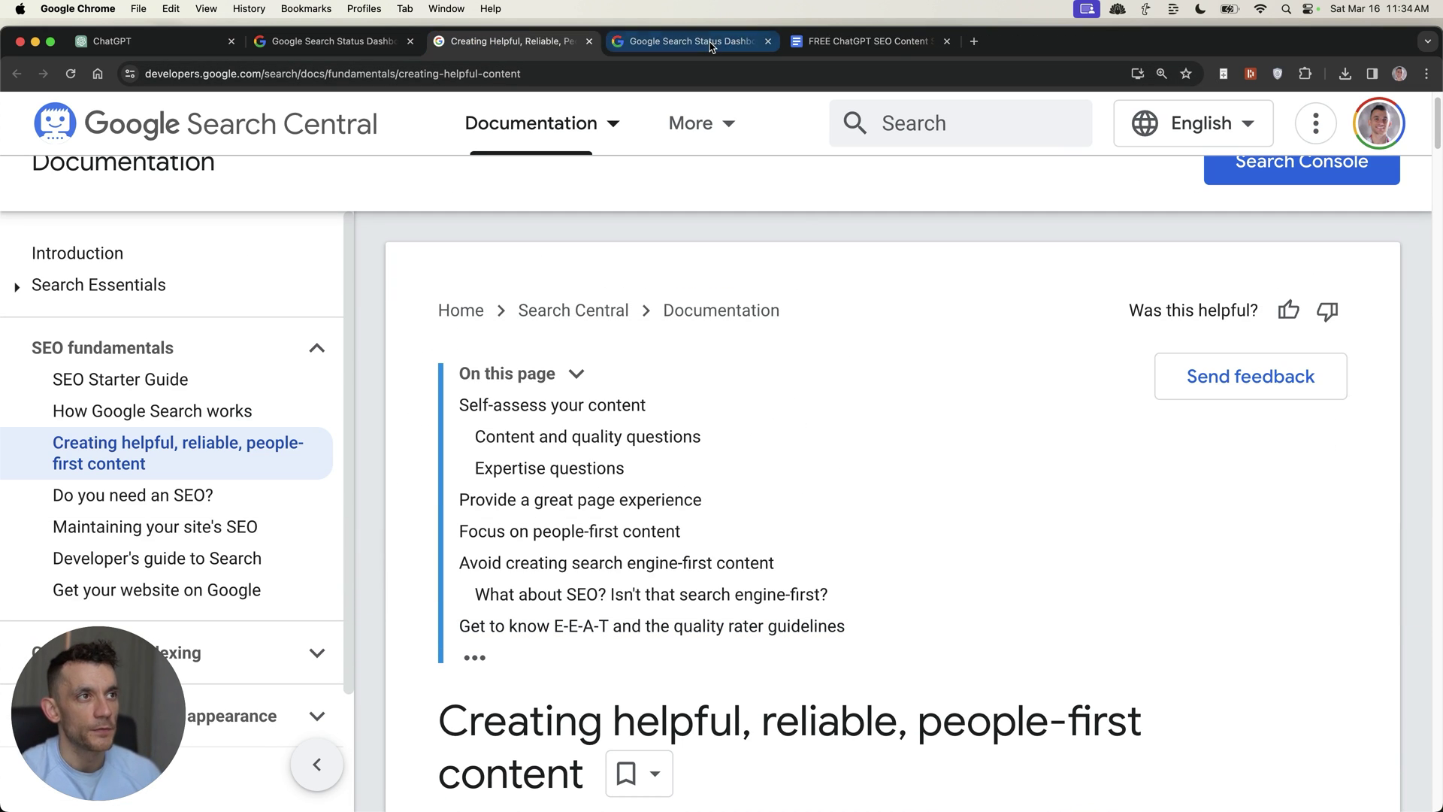
left_click(707, 47)
left_click(513, 73)
type("chat")
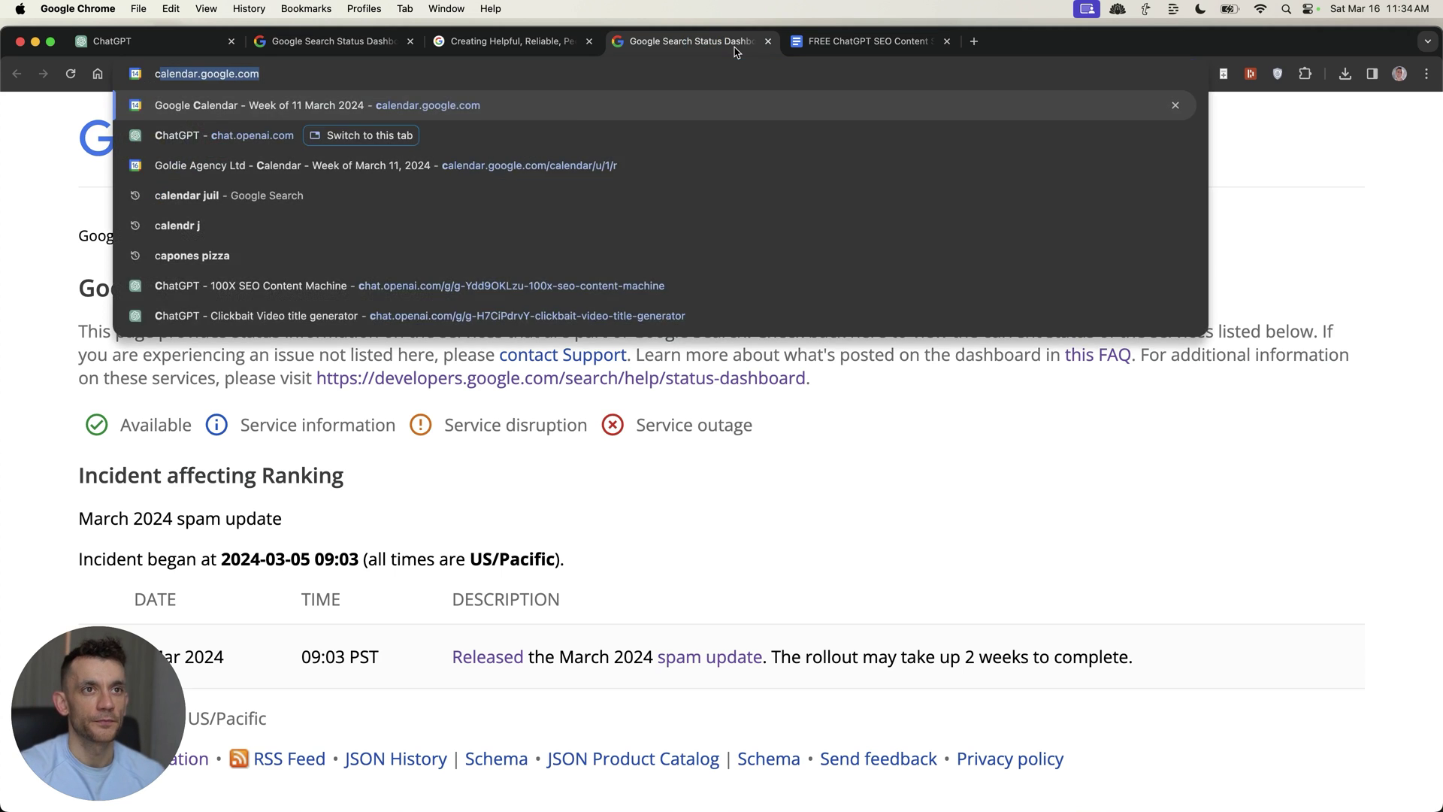
key("Return")
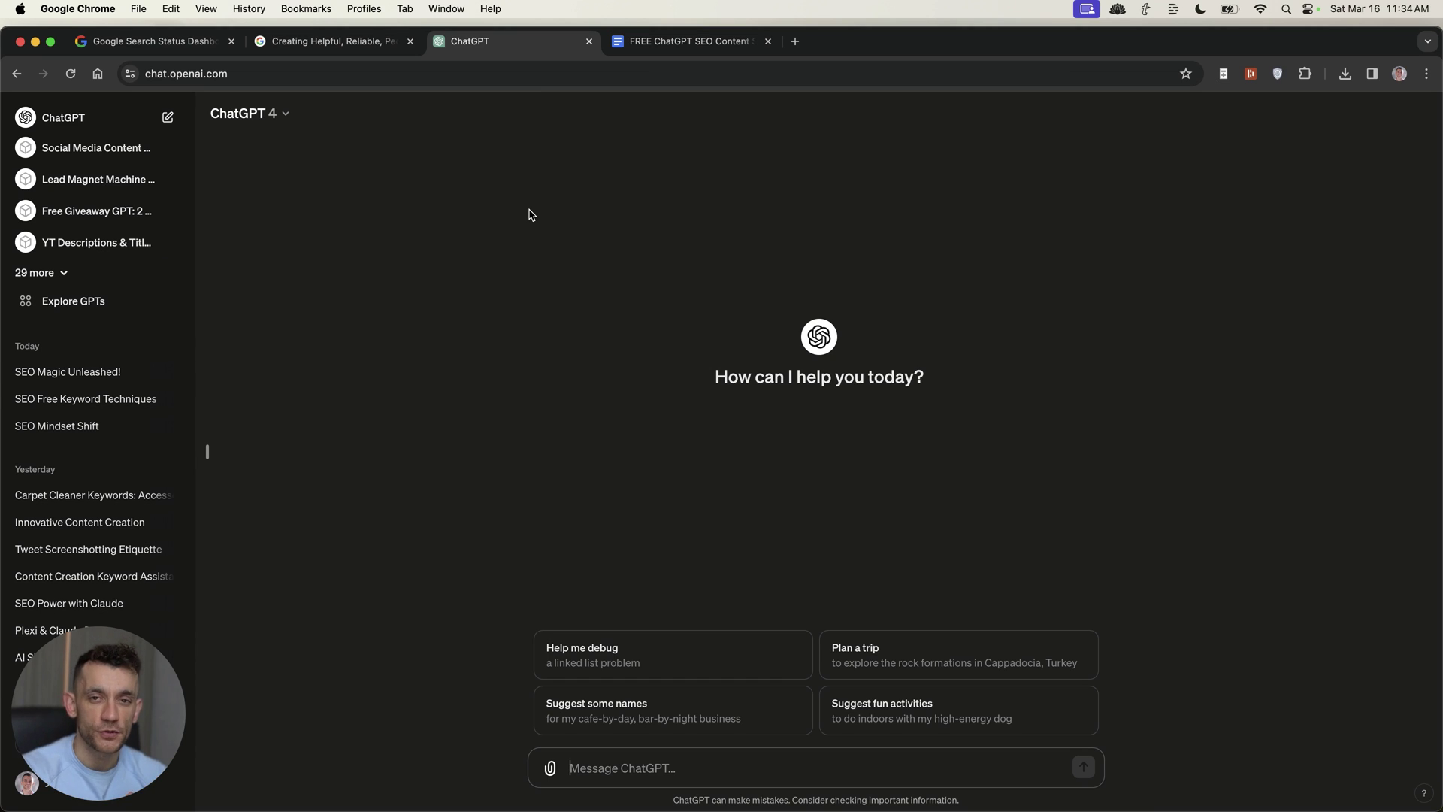
Step: Select the 'Self-assess your content' section through all its question lists
key("ctrl+shift+Tab")
scroll(483, 458, "down", 9)
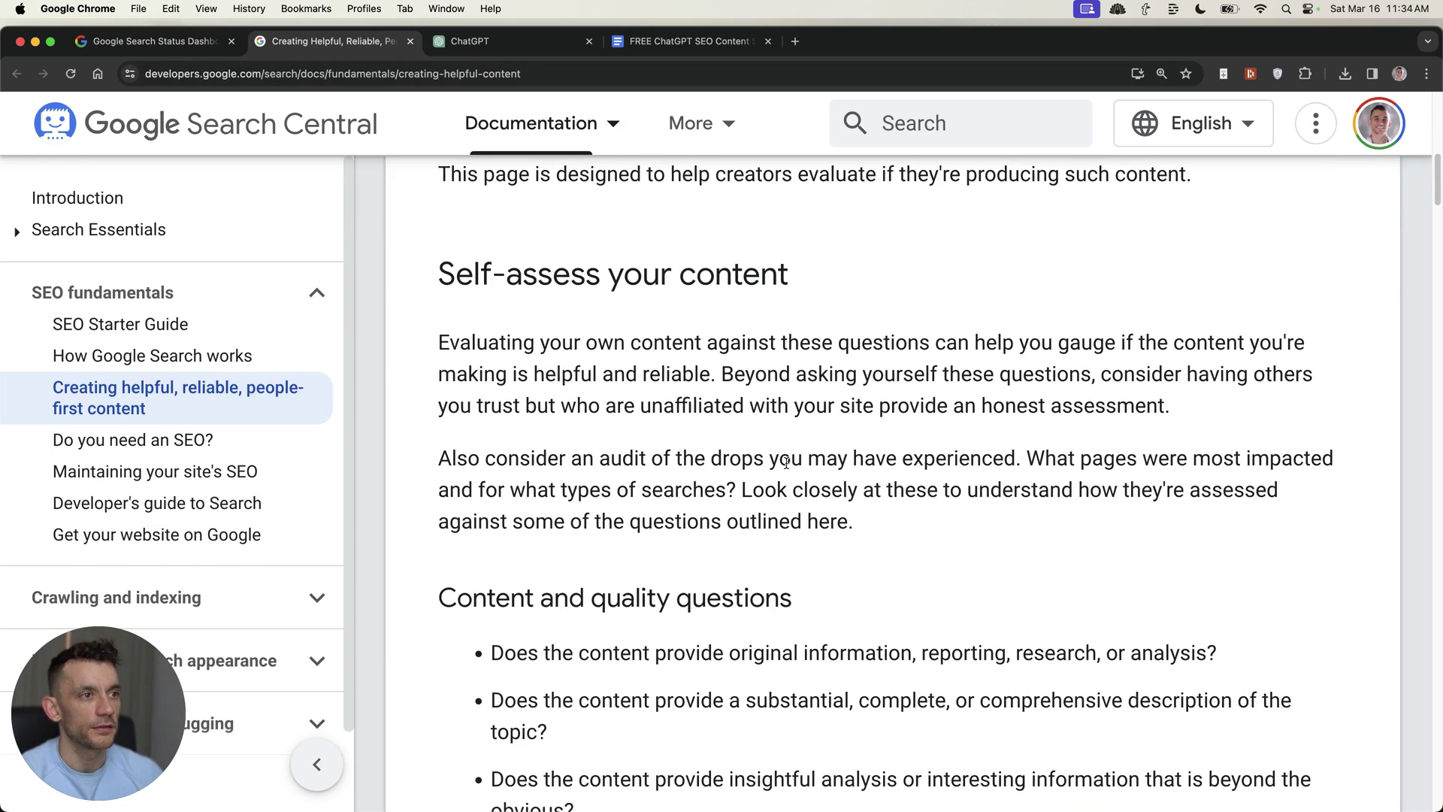
scroll(483, 458, "up", 10)
scroll(483, 457, "down", 5)
key("super+a")
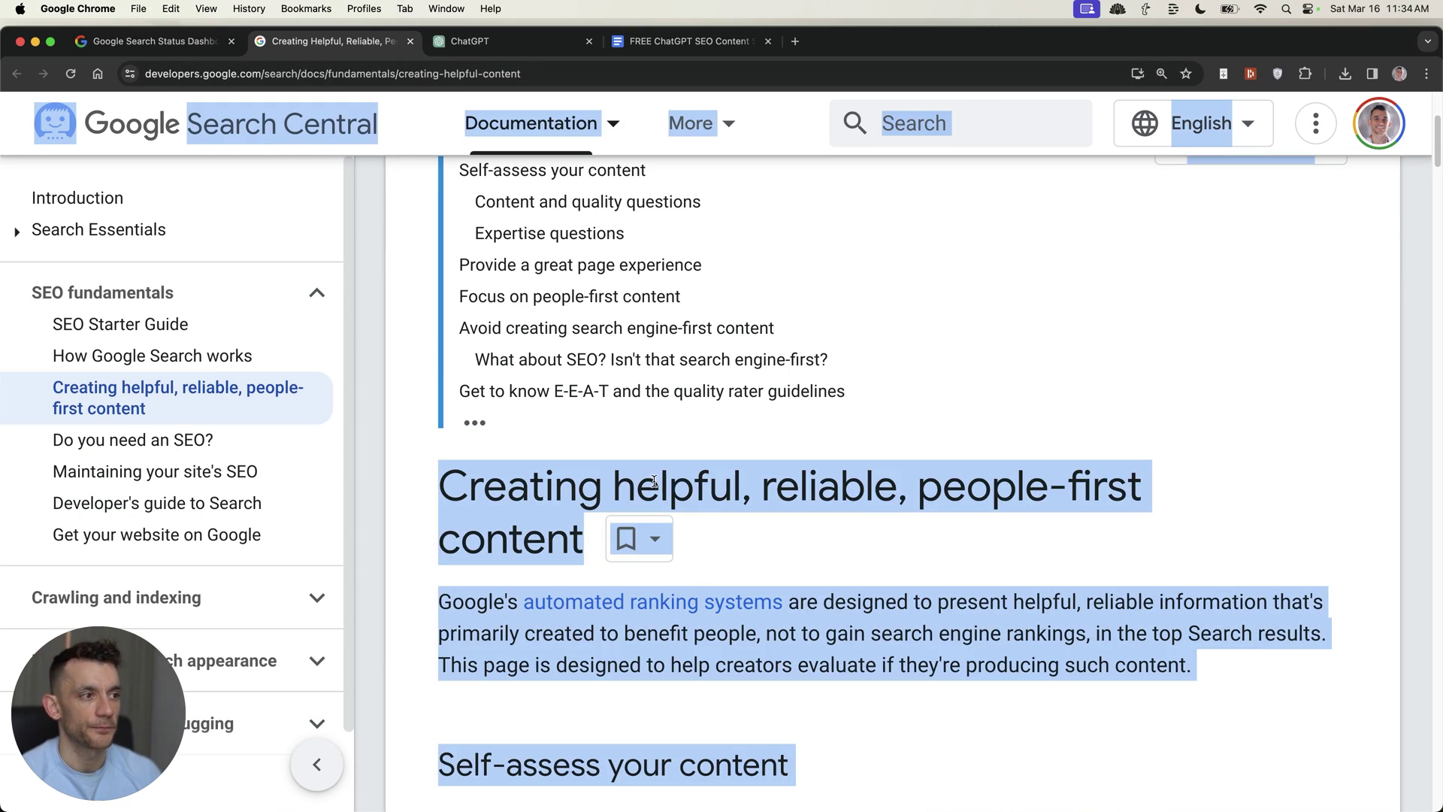
left_click(820, 626)
scroll(752, 496, "down", 3)
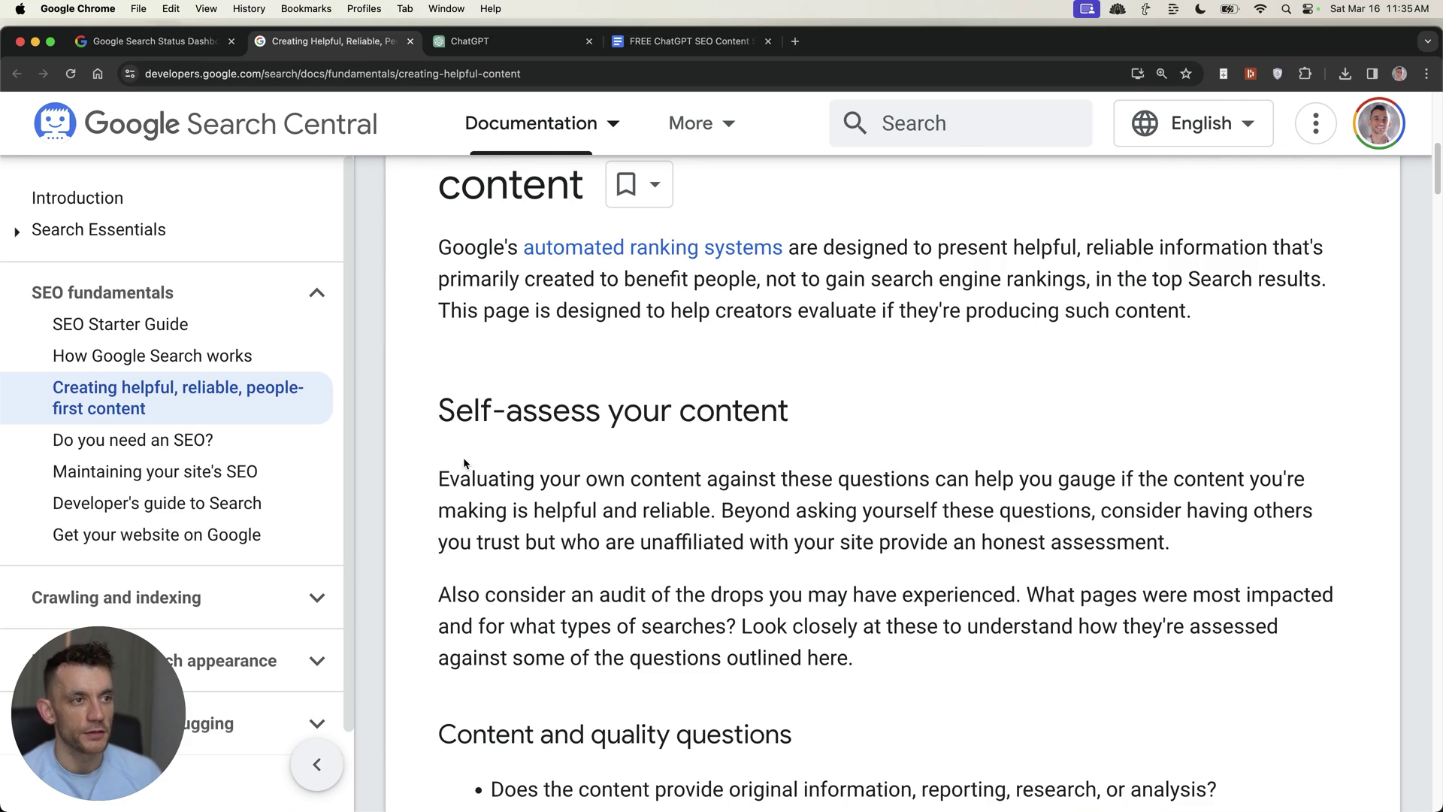
double_click(464, 418)
left_click_drag(464, 418, 919, 464)
Step: Return to the new ChatGPT chat
scroll(789, 494, "up", 10)
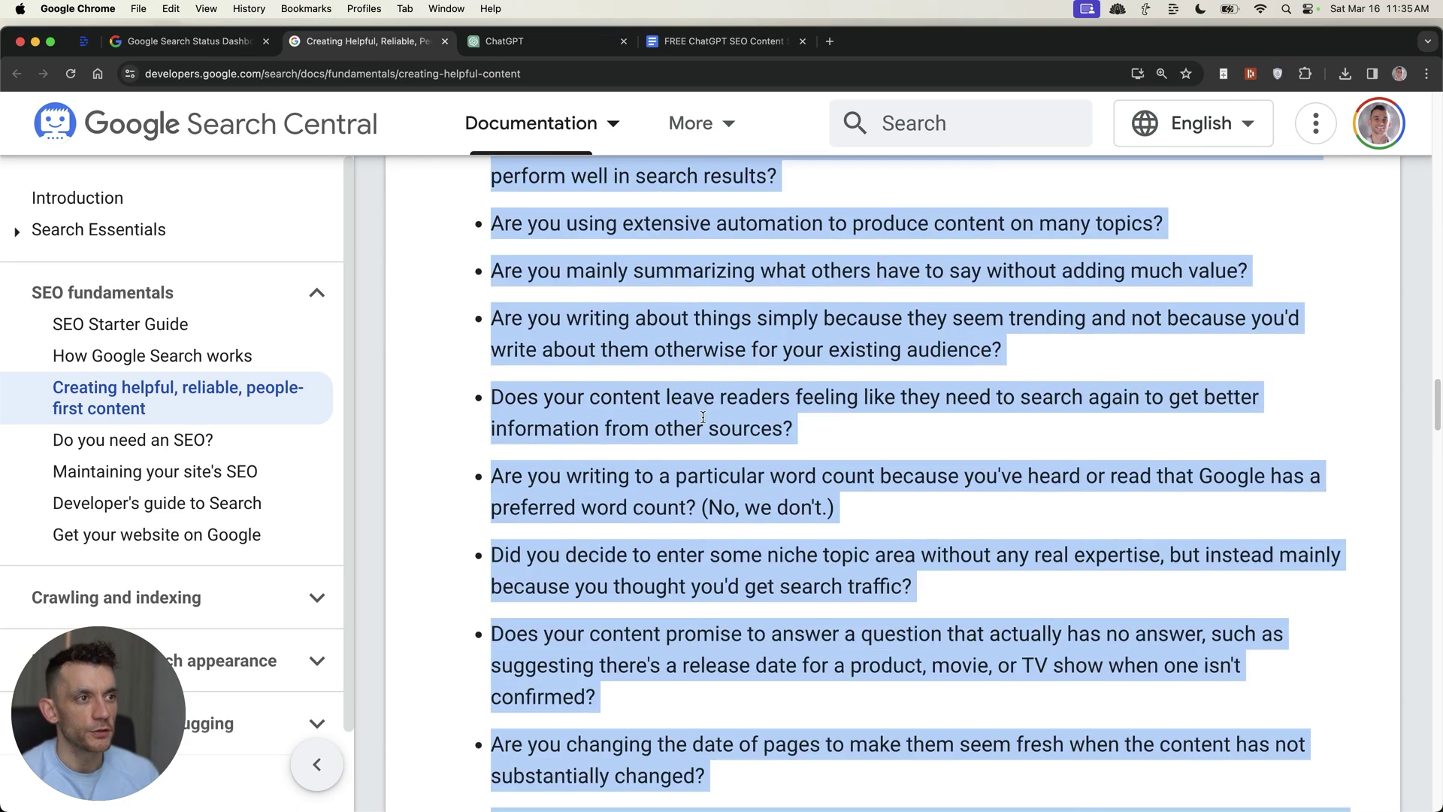
scroll(677, 367, "up", 3)
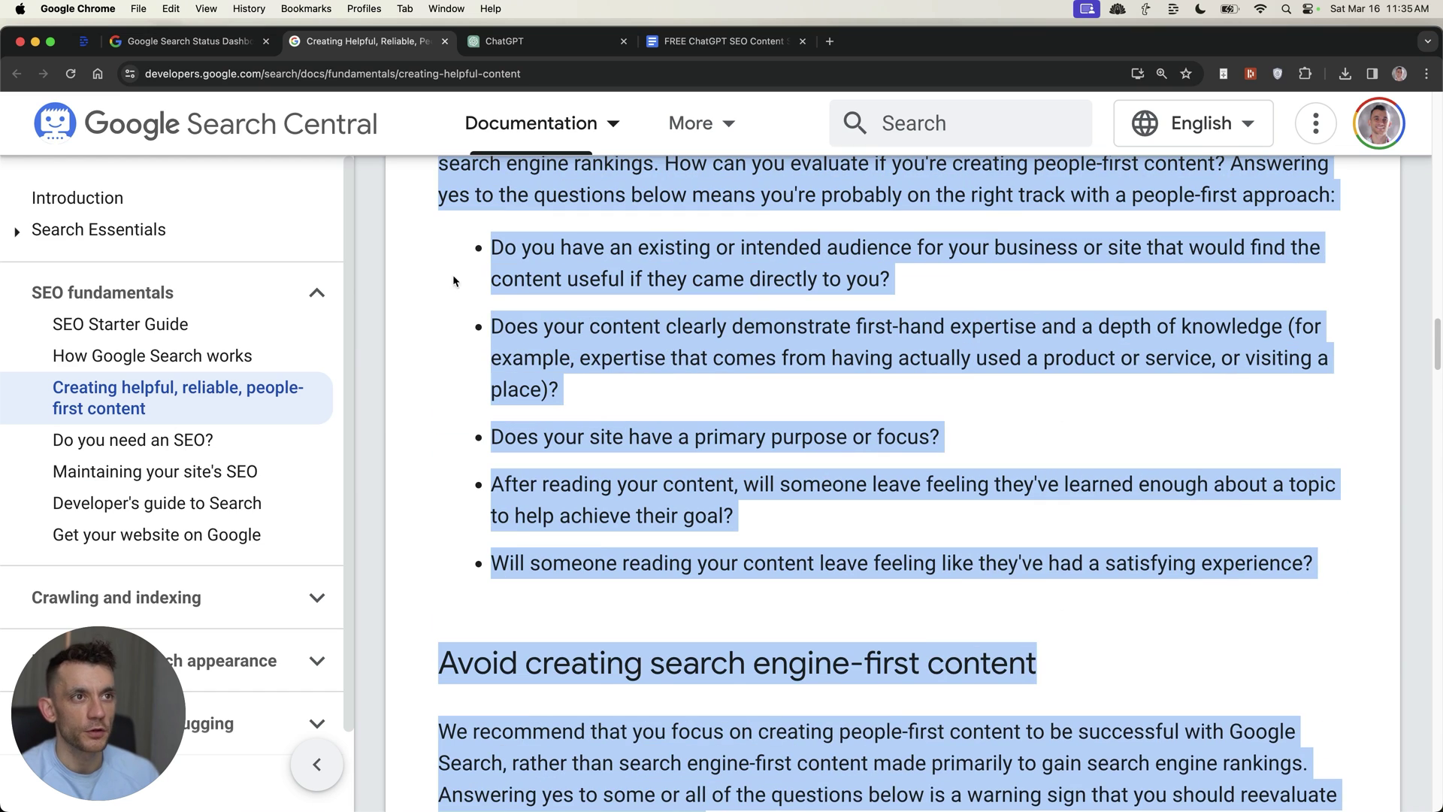
left_click(493, 40)
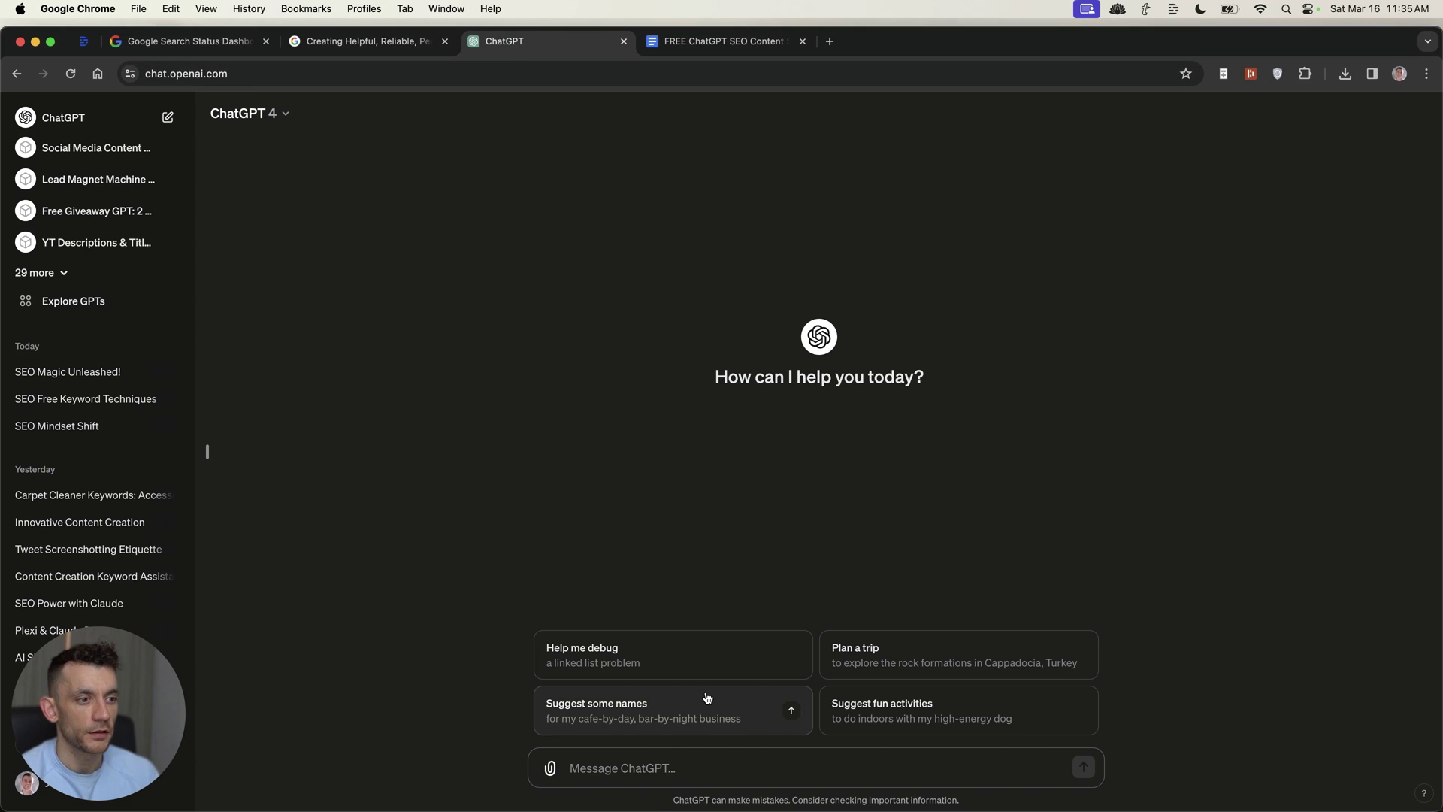
Step: Paste the guidelines and ask ChatGPT to break them into quantitative grading criteria
key("cmd+v")
key("cmd+Up")
type("Break down these guidelines into quantitative criteria that we can use to grade our own content and improve it:")
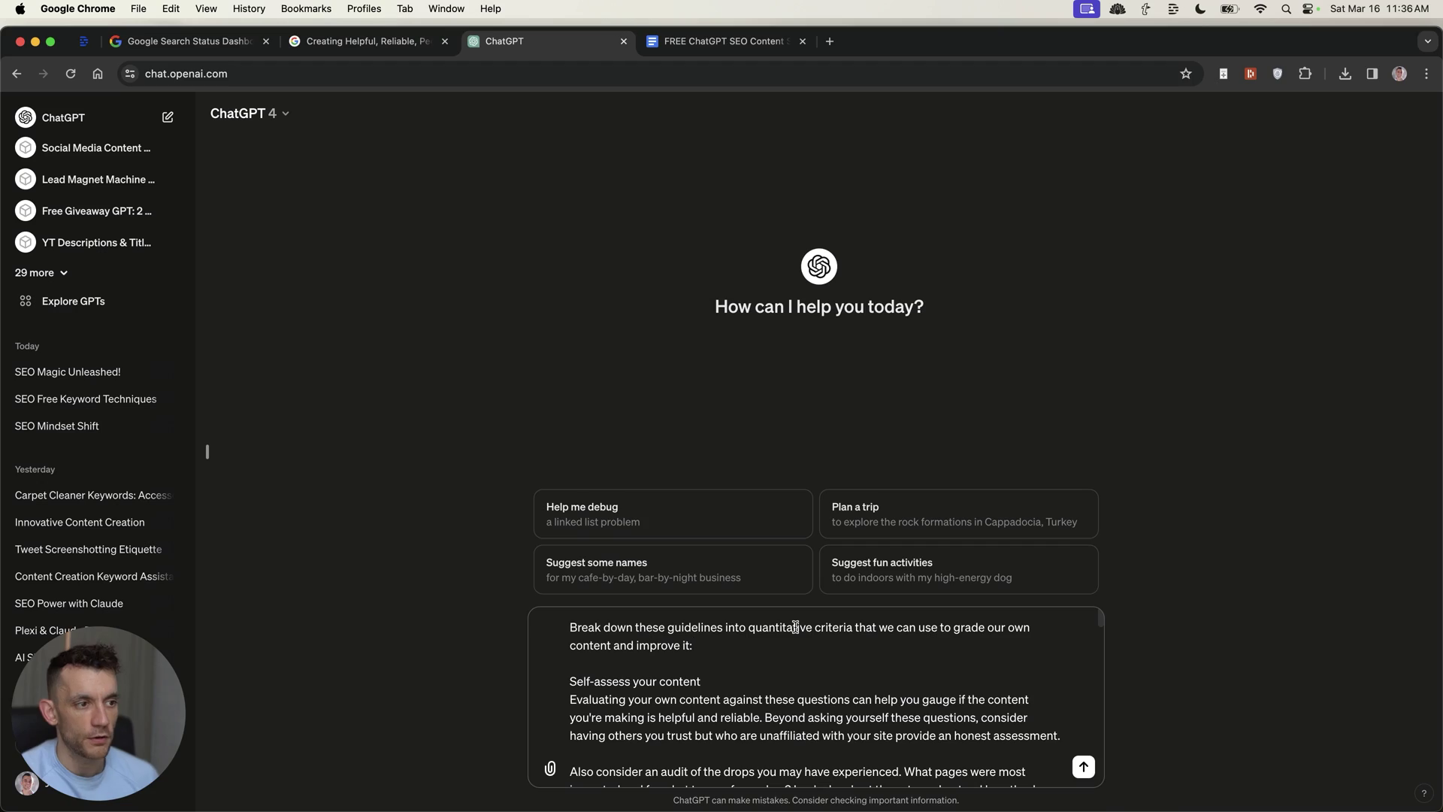
key("Return")
Step: Review the Content and Quality Evaluation and Expertise and Trustworthiness checklist sections
scroll(750, 352, "up", 10)
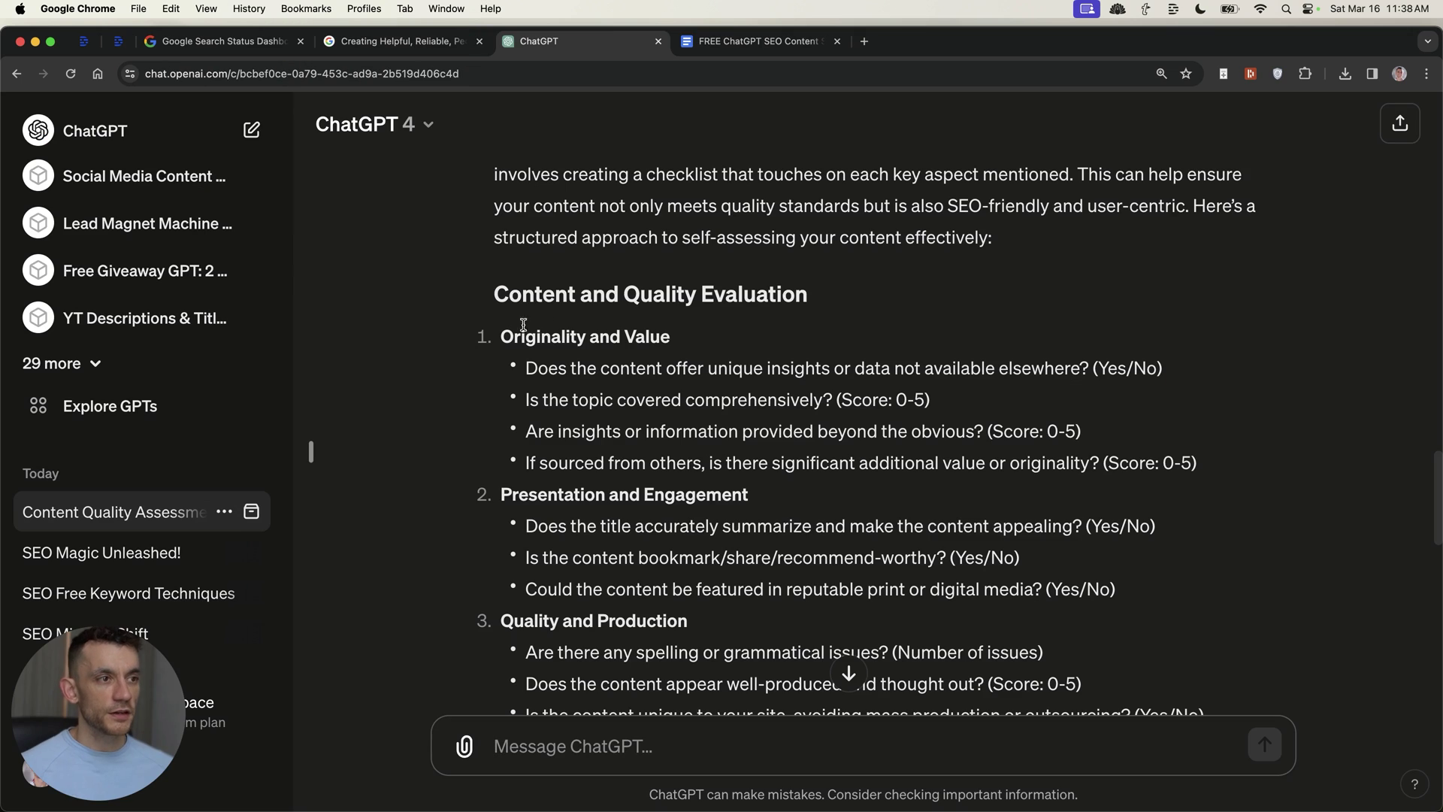
left_click_drag(488, 299, 828, 309)
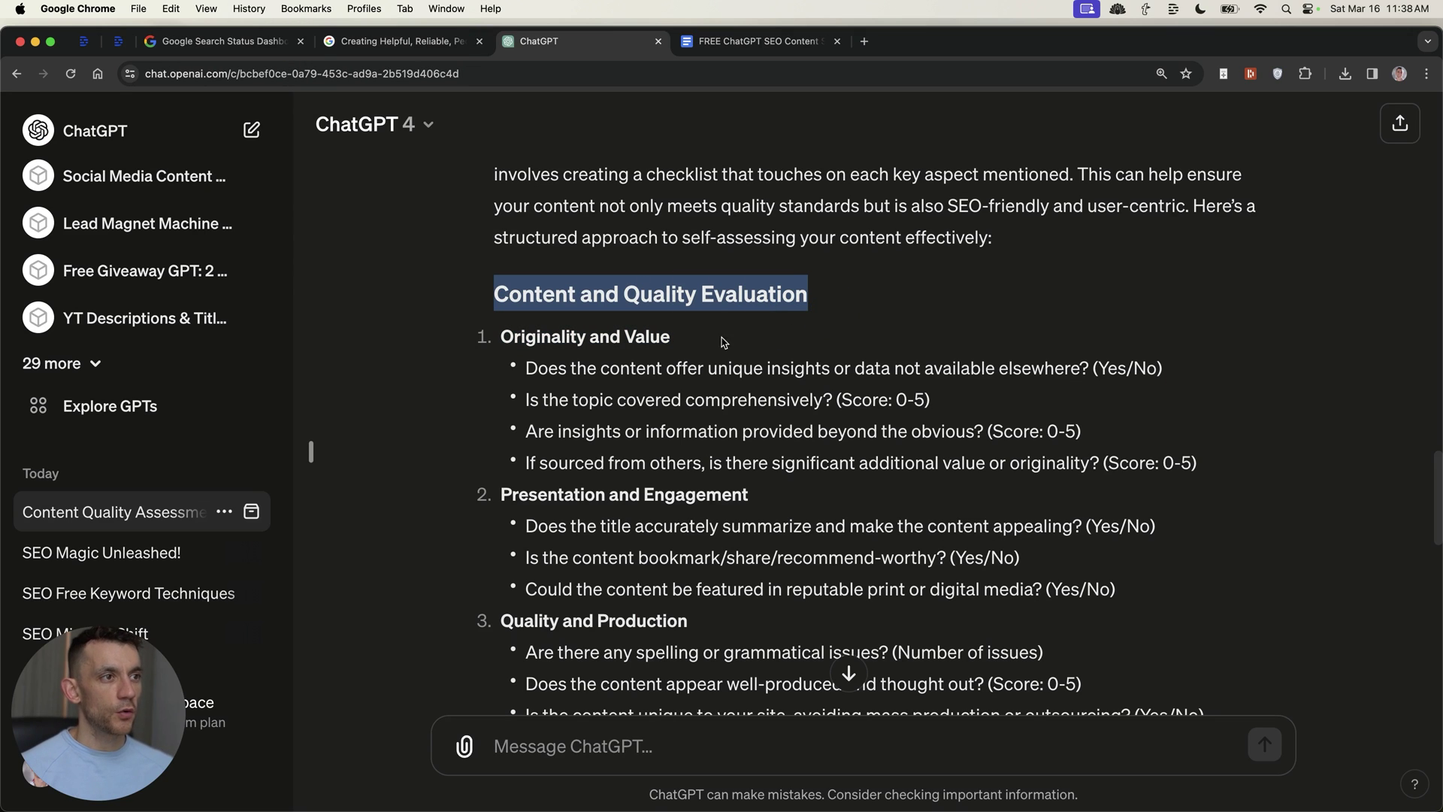
scroll(850, 583, "down", 5)
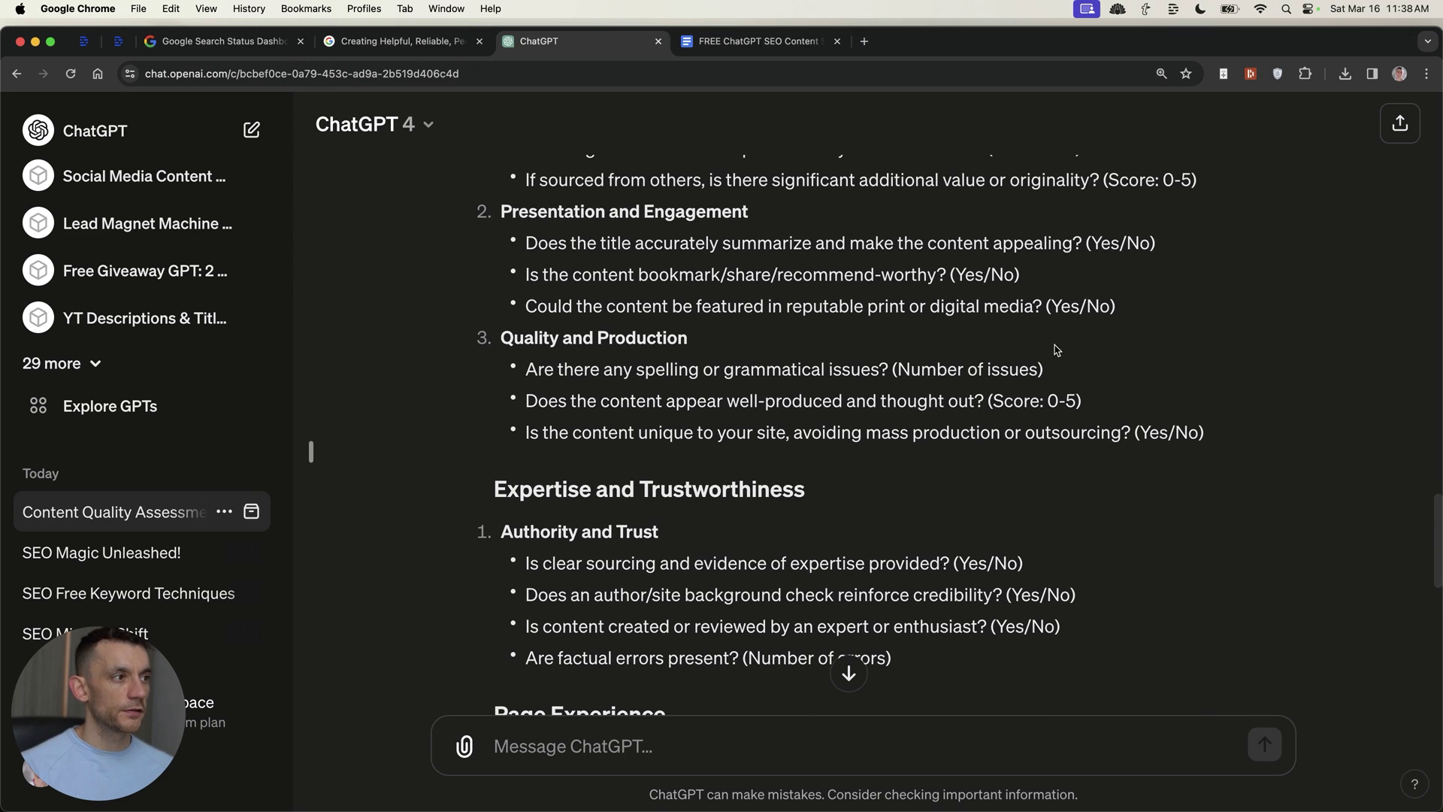
left_click_drag(526, 400, 813, 395)
scroll(687, 459, "down", 4)
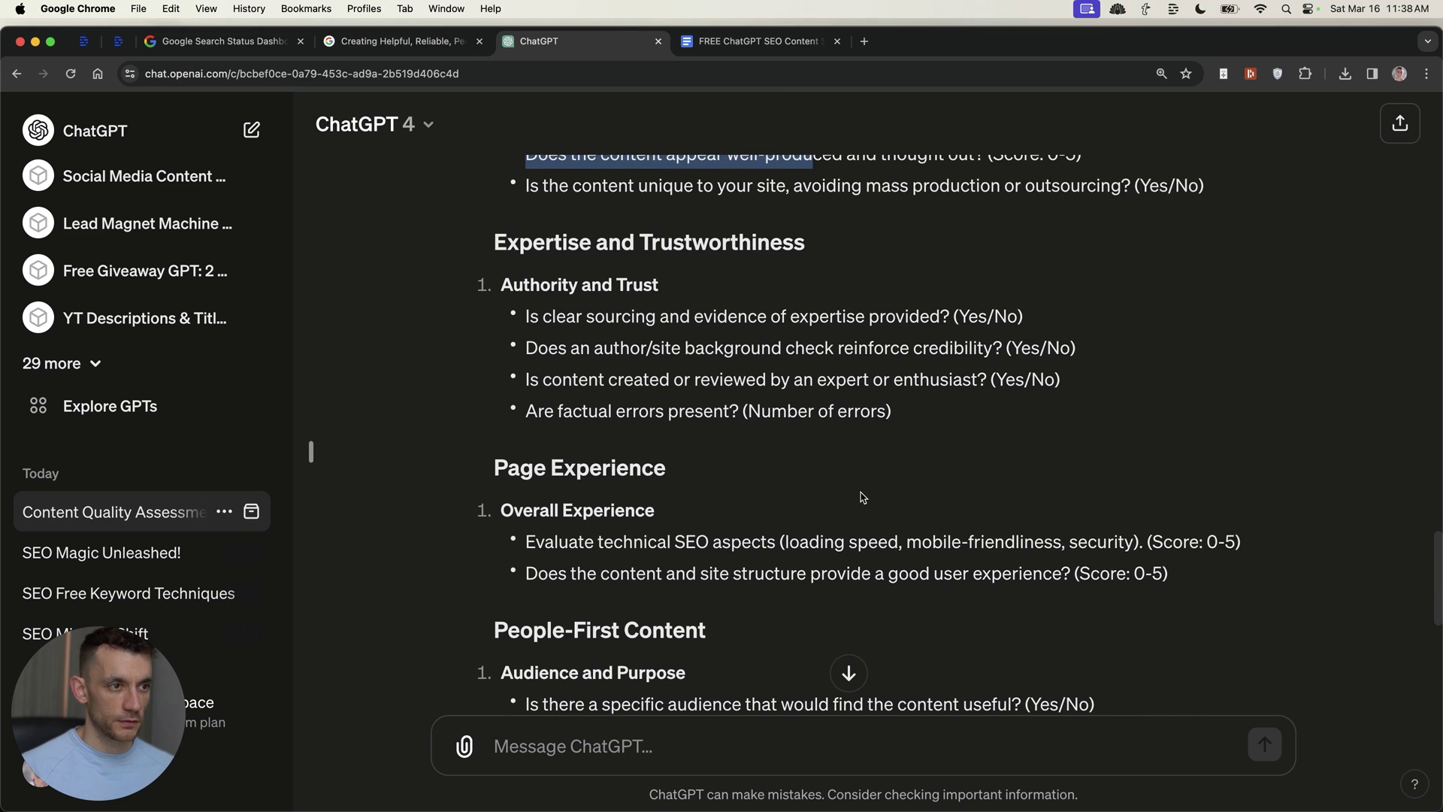
triple_click(576, 290)
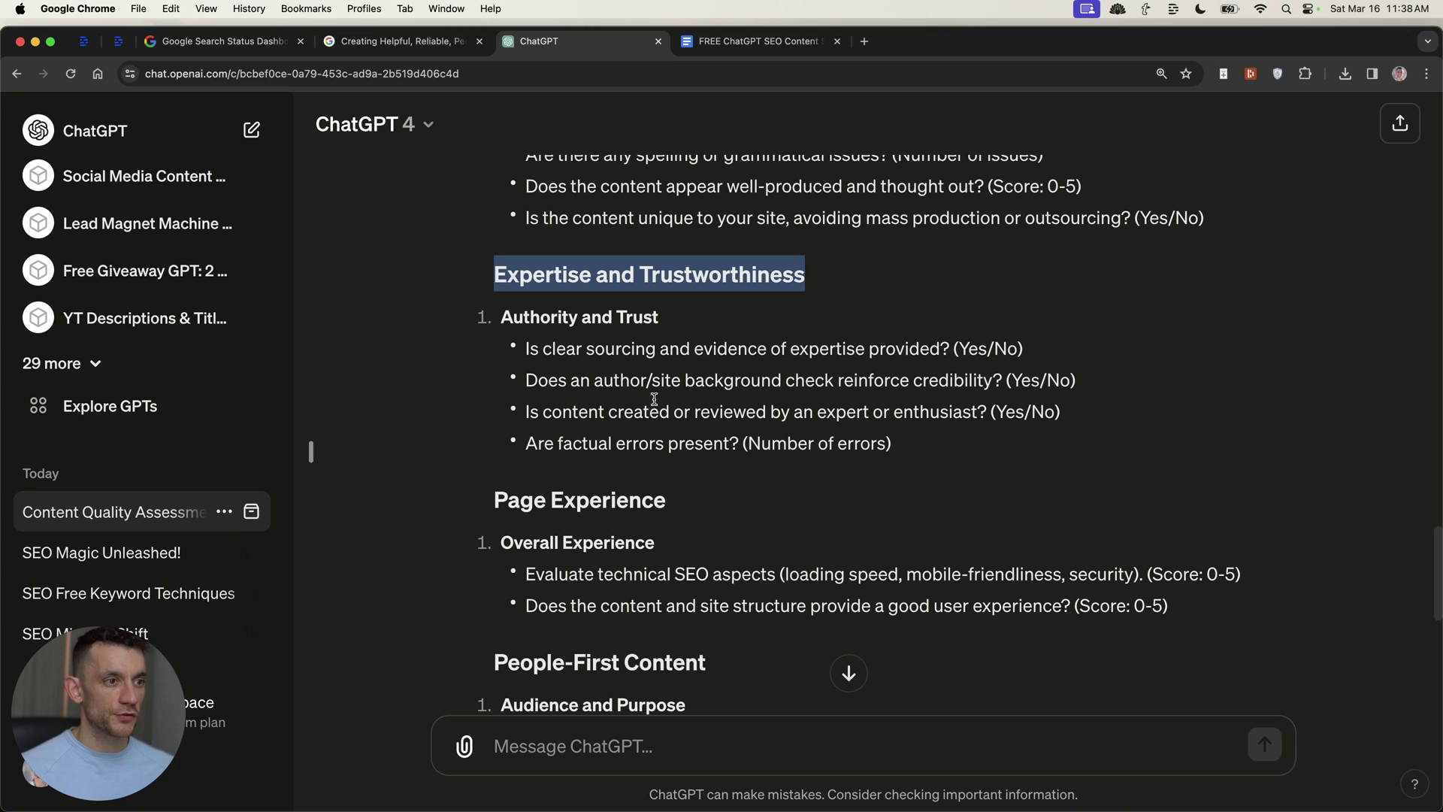
left_click(602, 491)
Step: Review the Page Experience, People-First and Avoiding Search Engine-First sections, then open a new tab
triple_click(602, 492)
scroll(593, 587, "down", 1)
triple_click(583, 604)
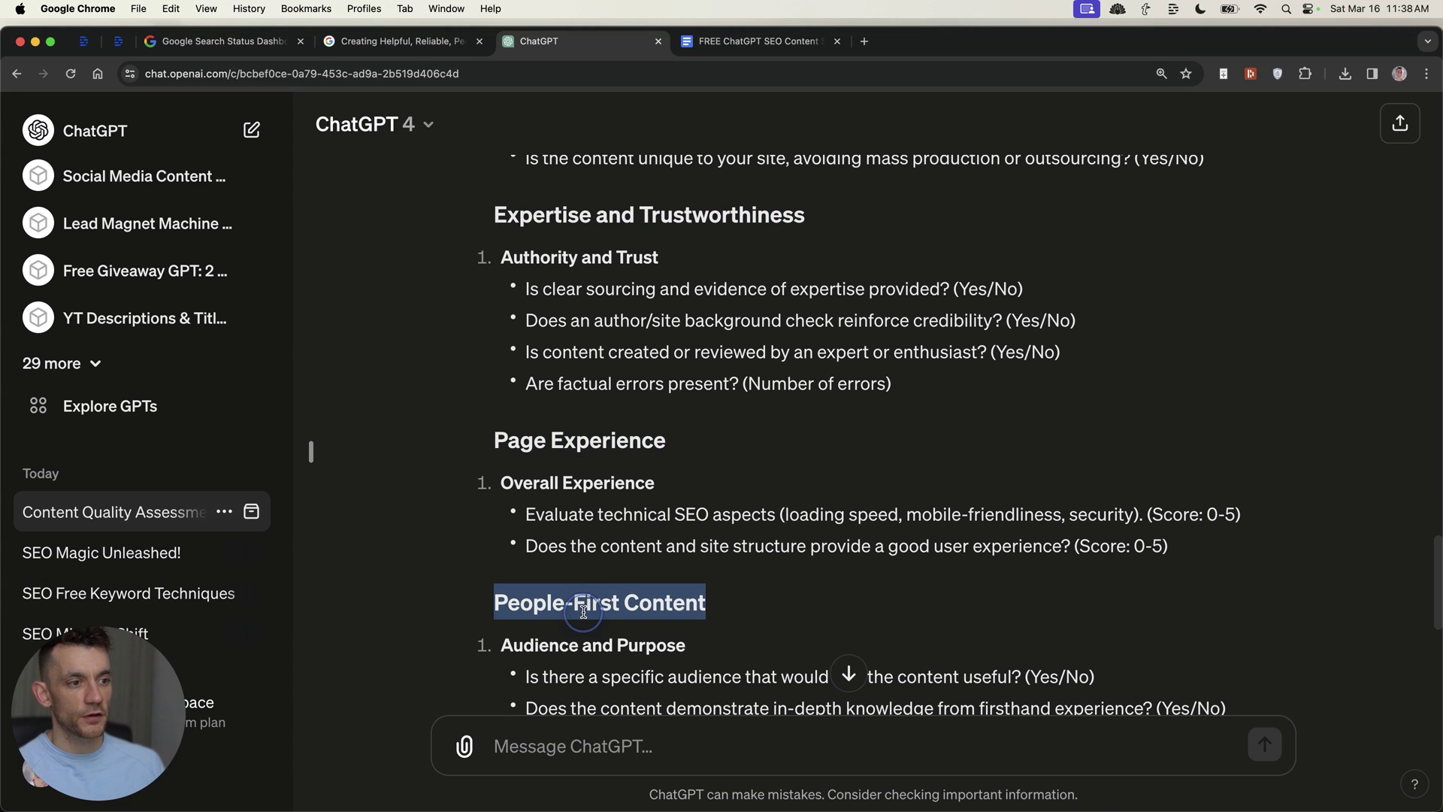
scroll(586, 613, "down", 4)
scroll(586, 613, "down", 3)
triple_click(606, 392)
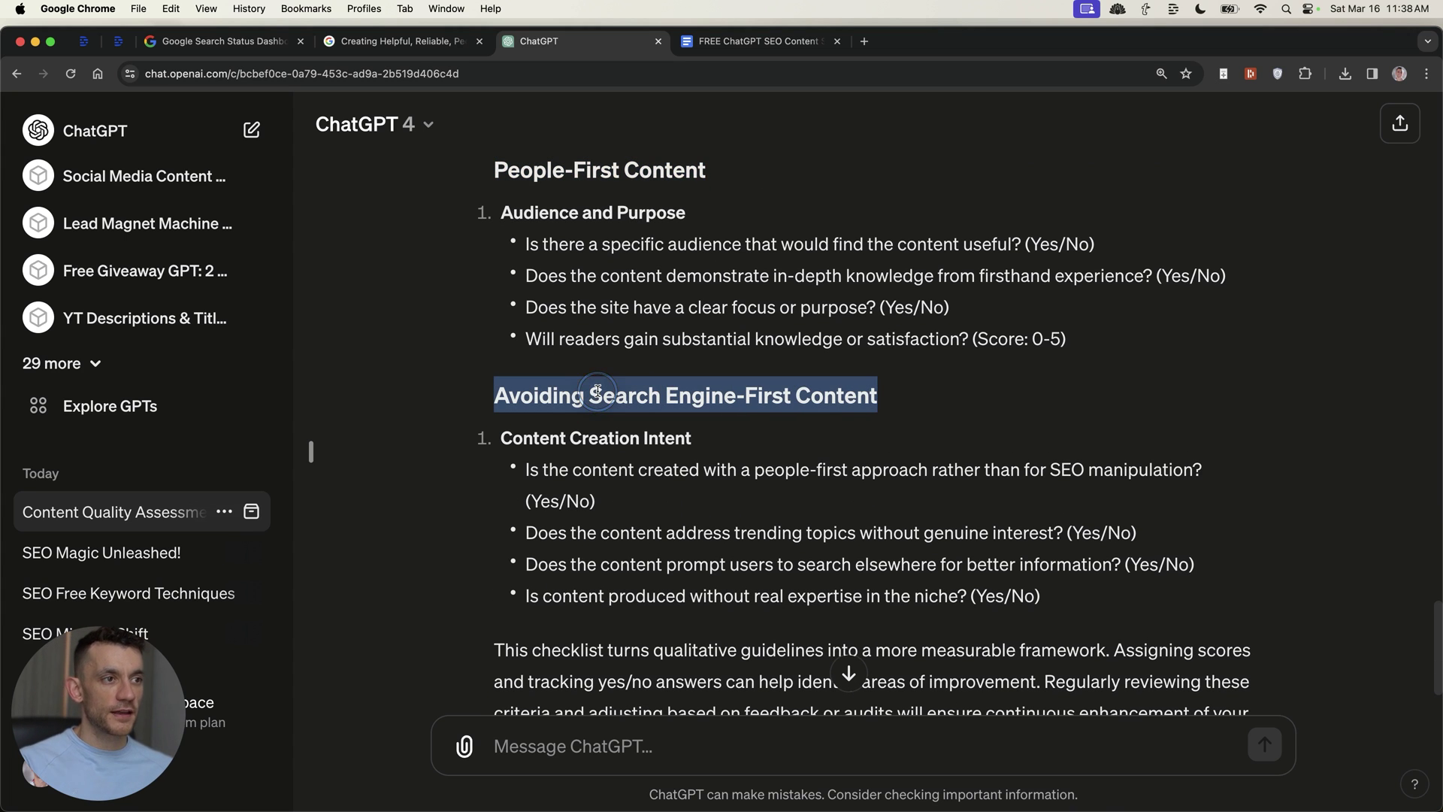
scroll(685, 509, "down", 1)
scroll(684, 511, "up", 10)
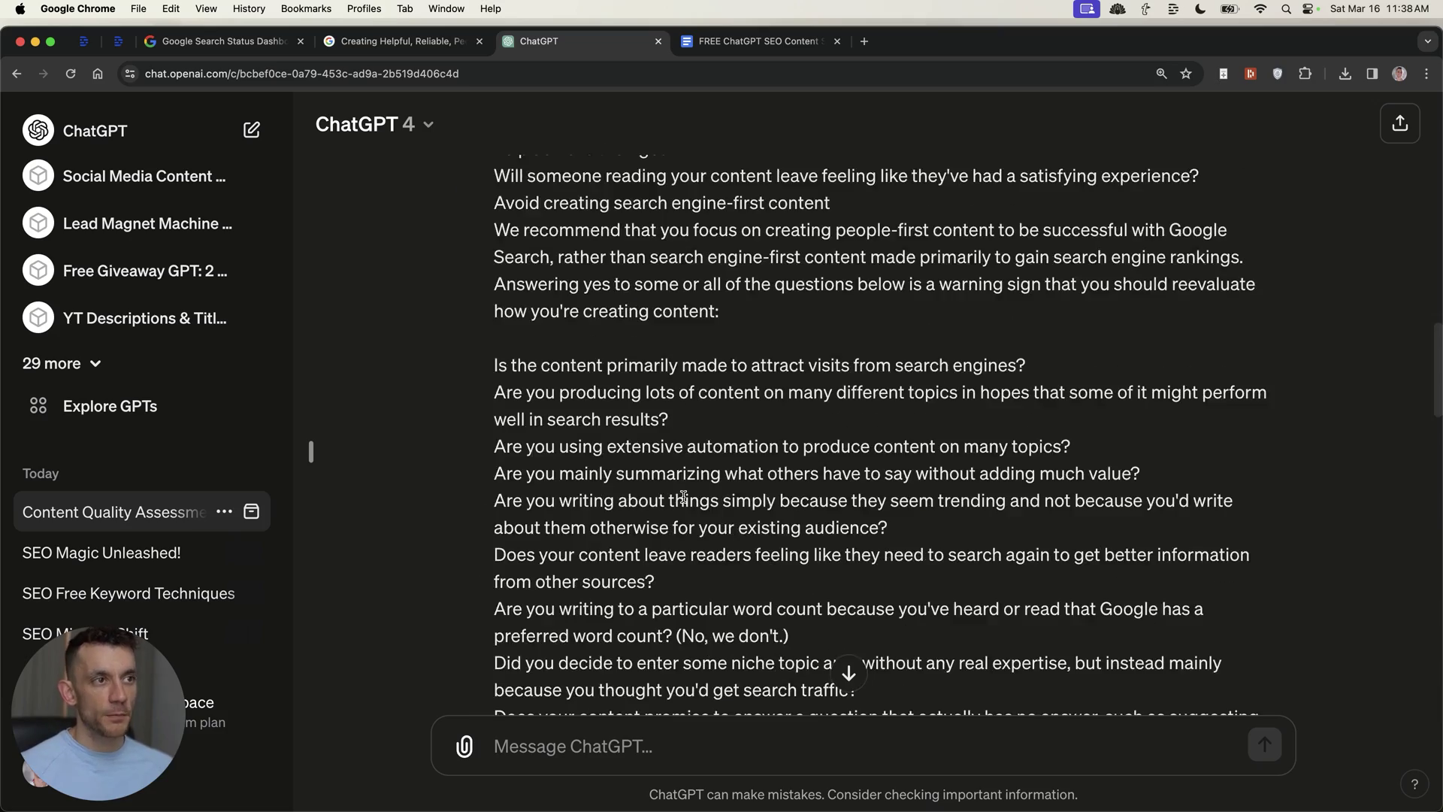
scroll(688, 517, "down", 3)
scroll(690, 519, "down", 10)
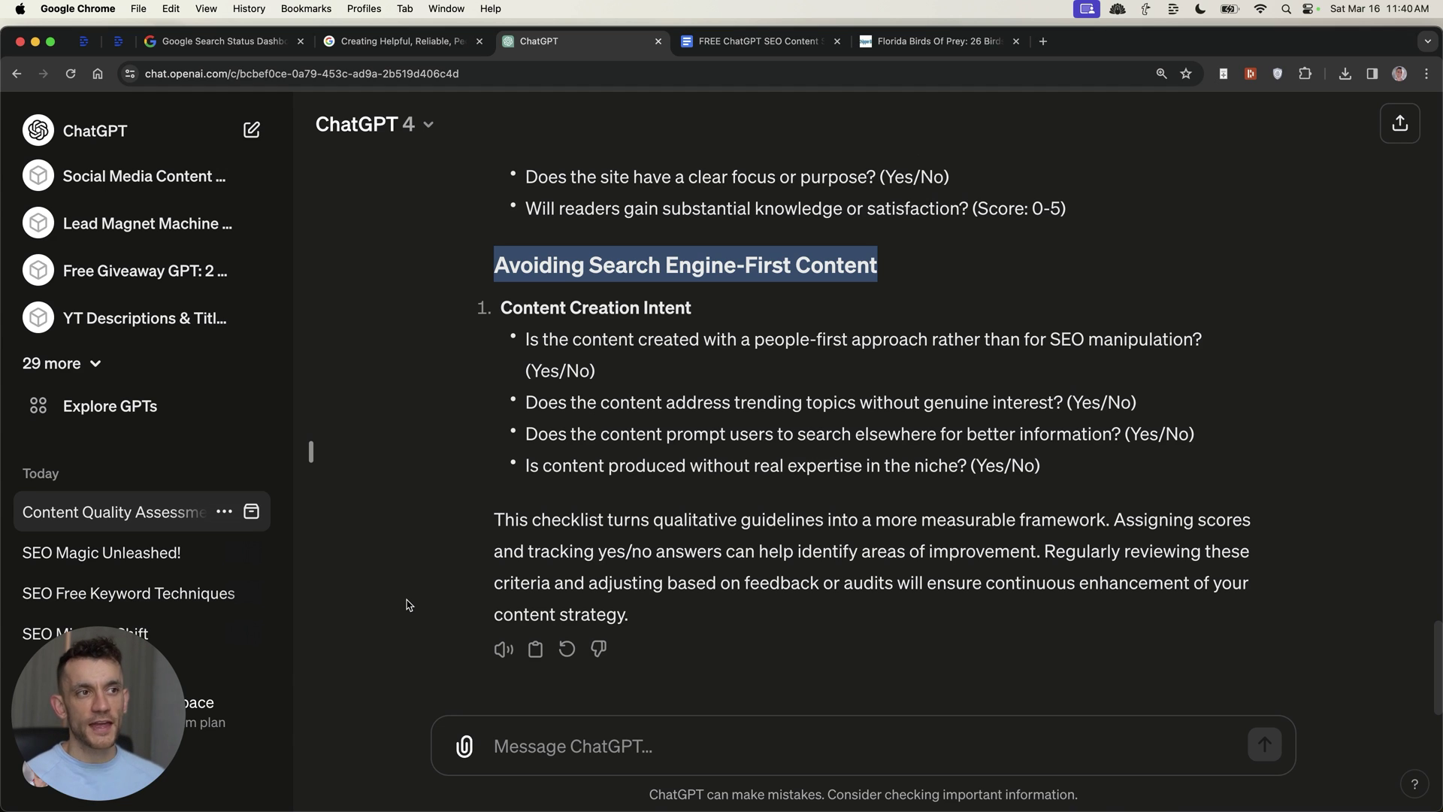
key("super+t")
Step: Run an Ahrefs Site Explorer analysis of reddit.com from the dashboard
type("keyword")
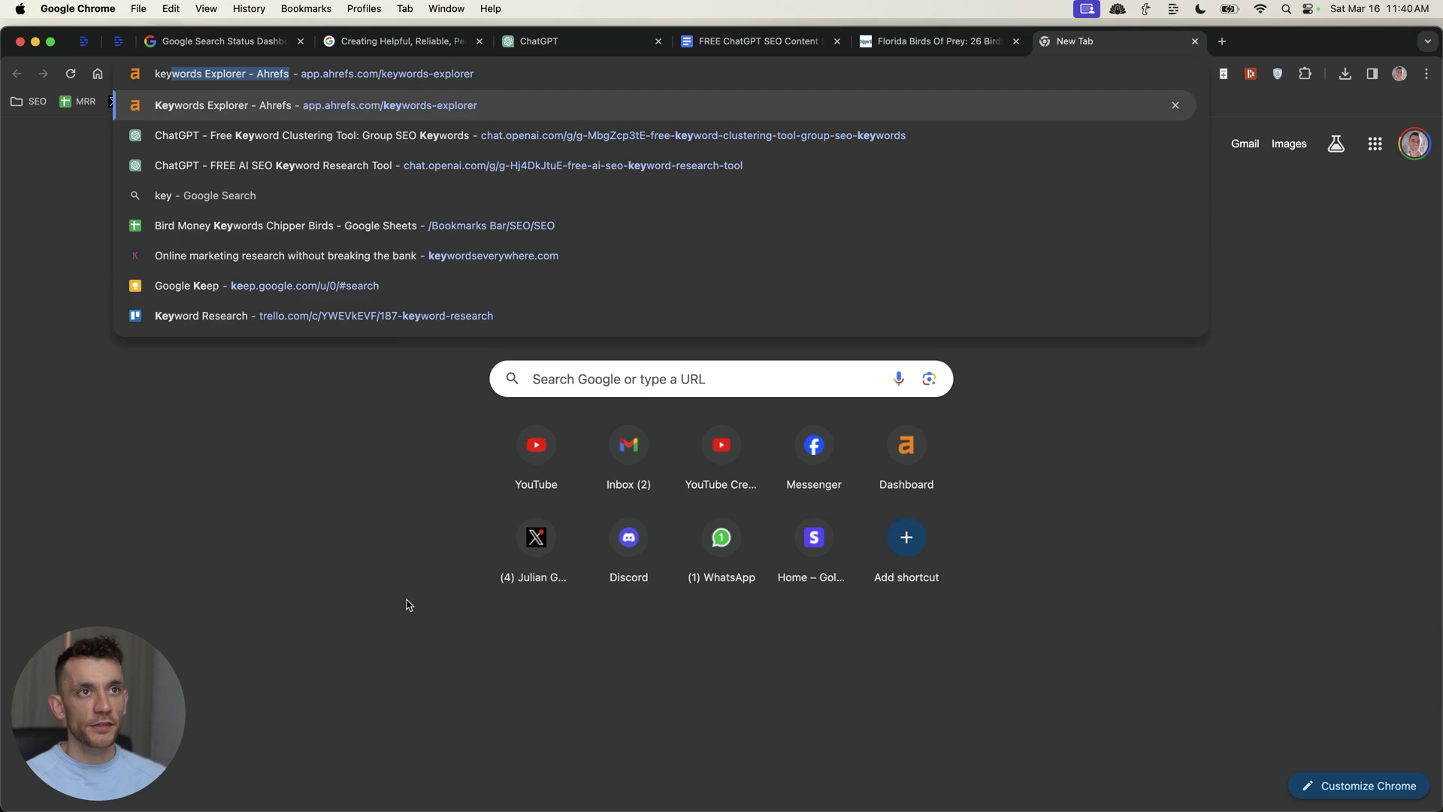
key("Return")
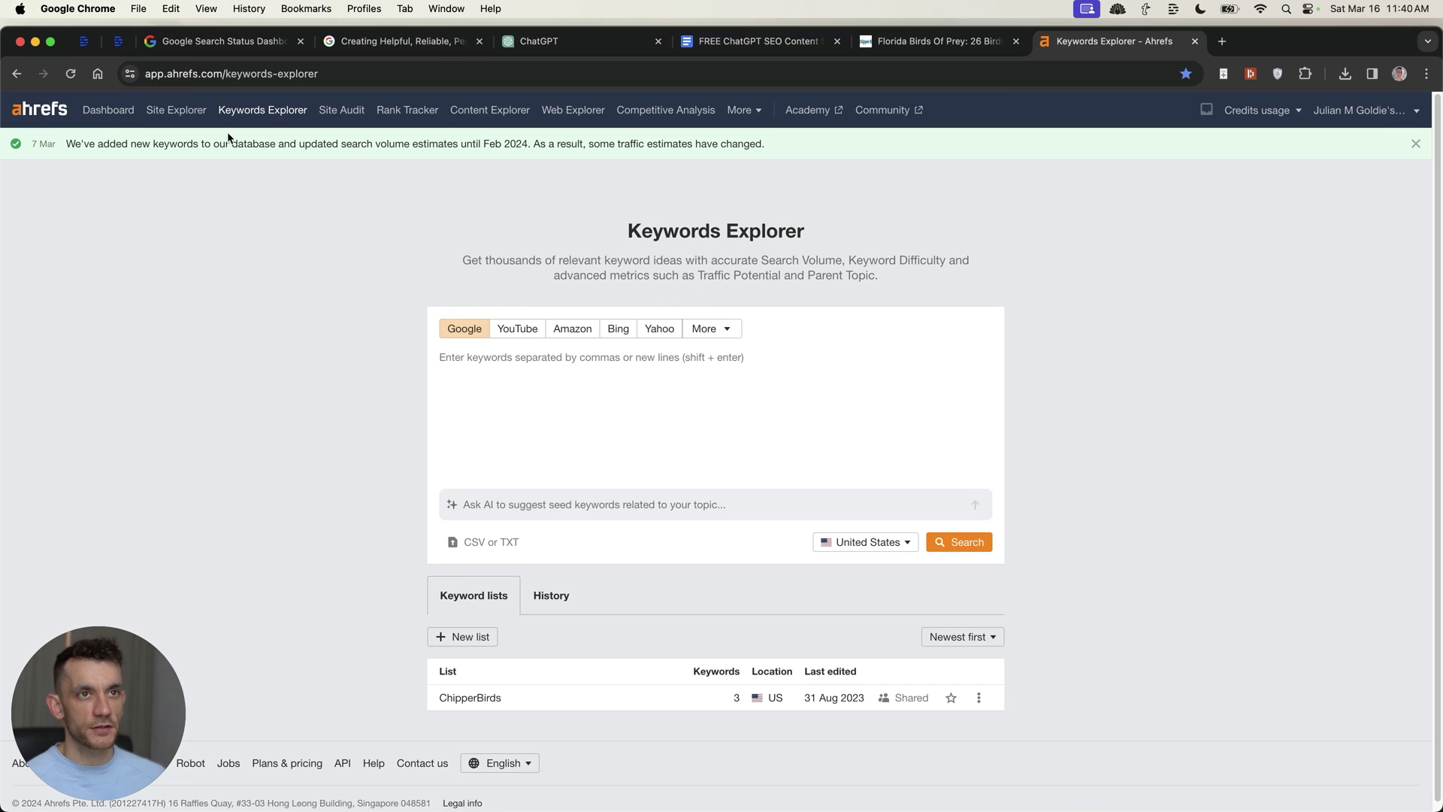
left_click(108, 110)
type("reddit.com")
key("Return")
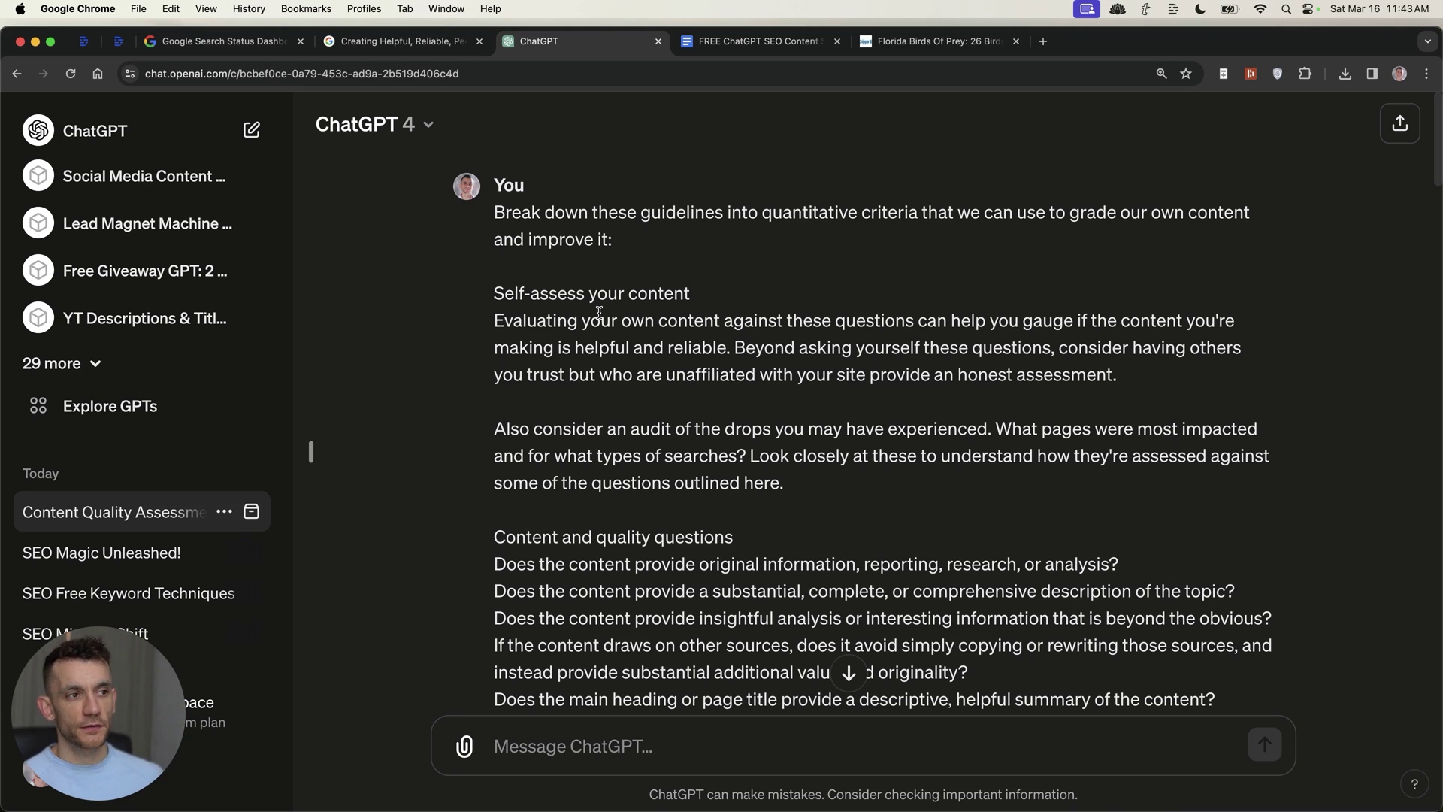
Step: Attach the Florida Birds Of Prey PDF and paste the grading request into the message
scroll(865, 460, "down", 20)
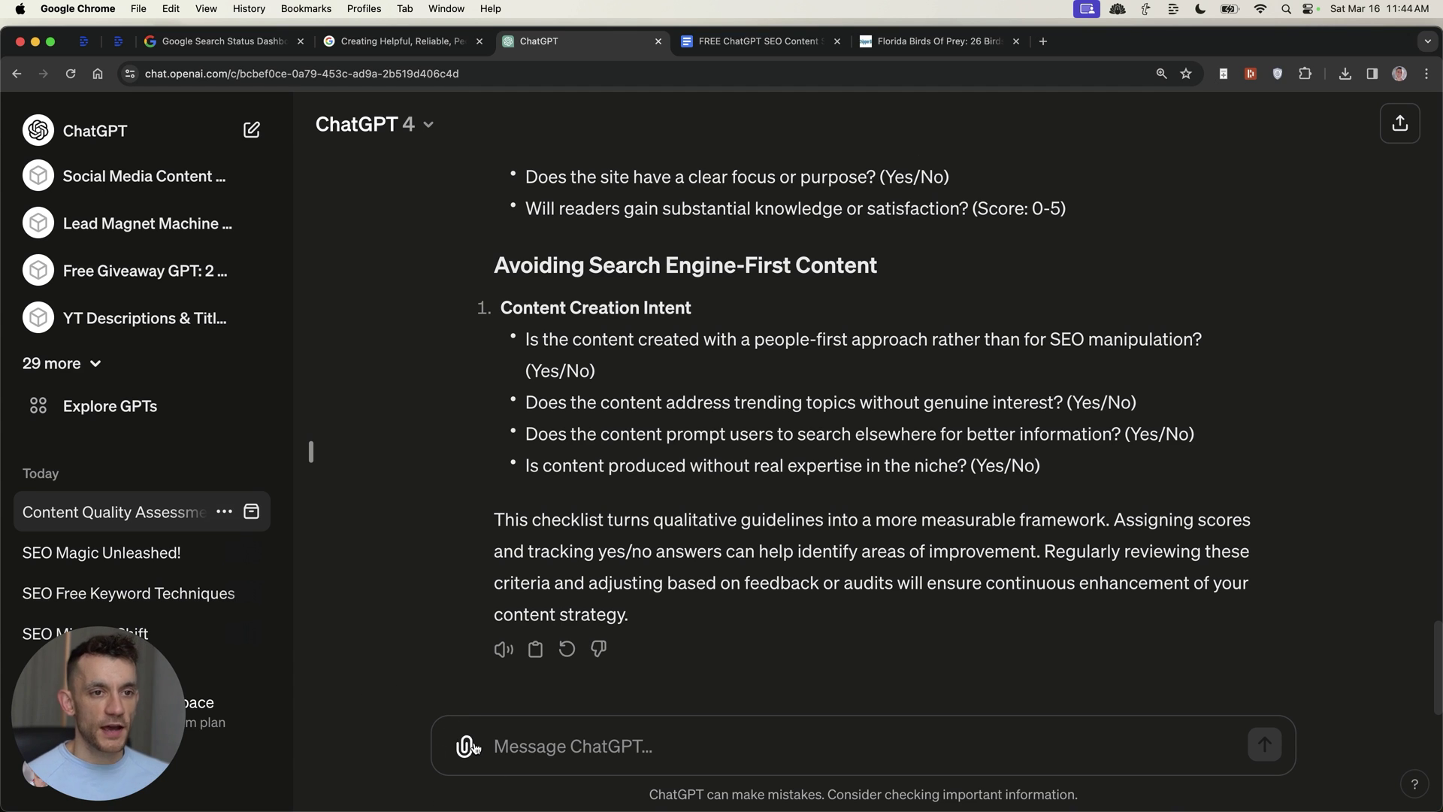
left_click(474, 748)
double_click(647, 318)
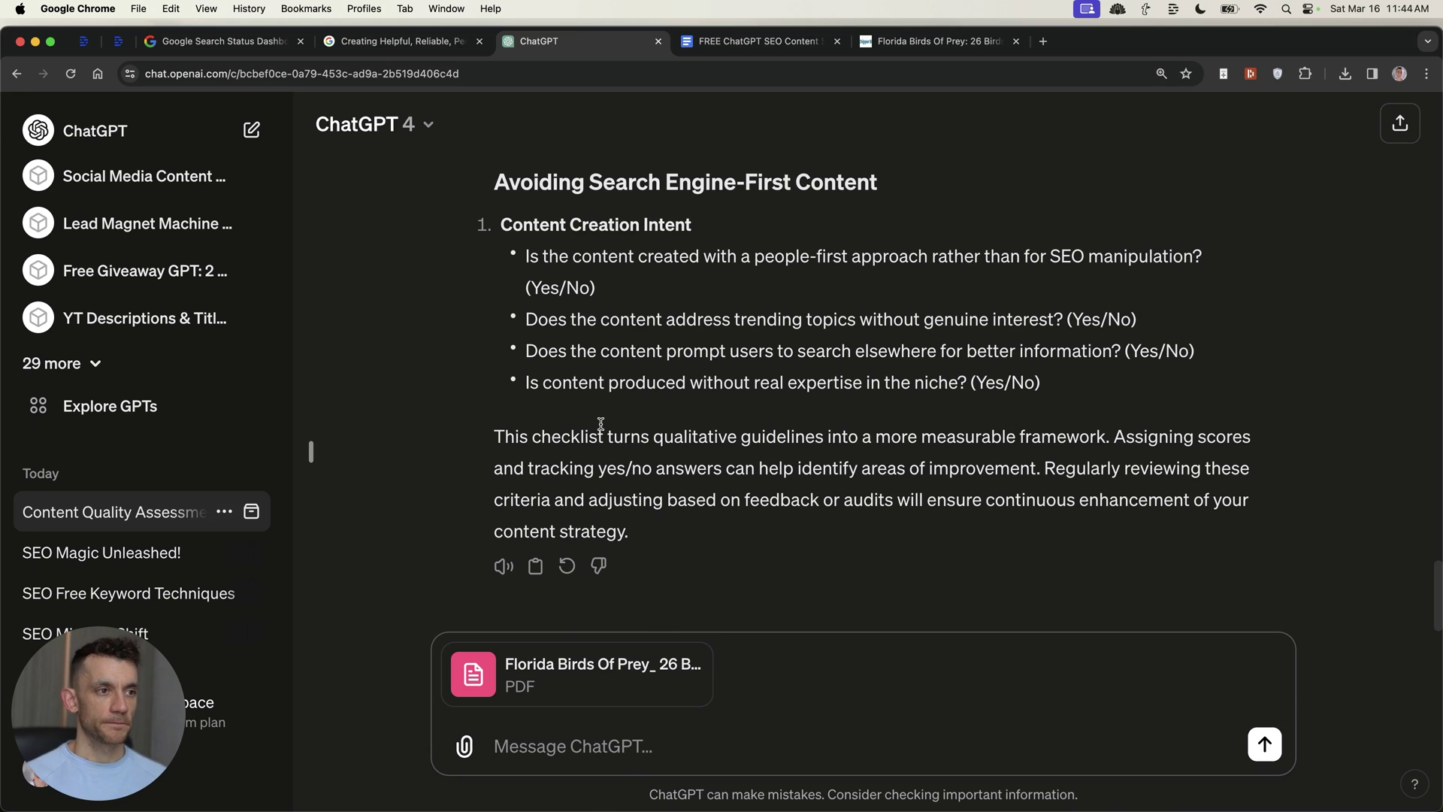
type("Now grade this content for each criteria + give me actionable ways to improve it.")
key("super+a")
Step: Send the grading request together with the Florida Birds Of Prey PDF
mouse_move(707, 656)
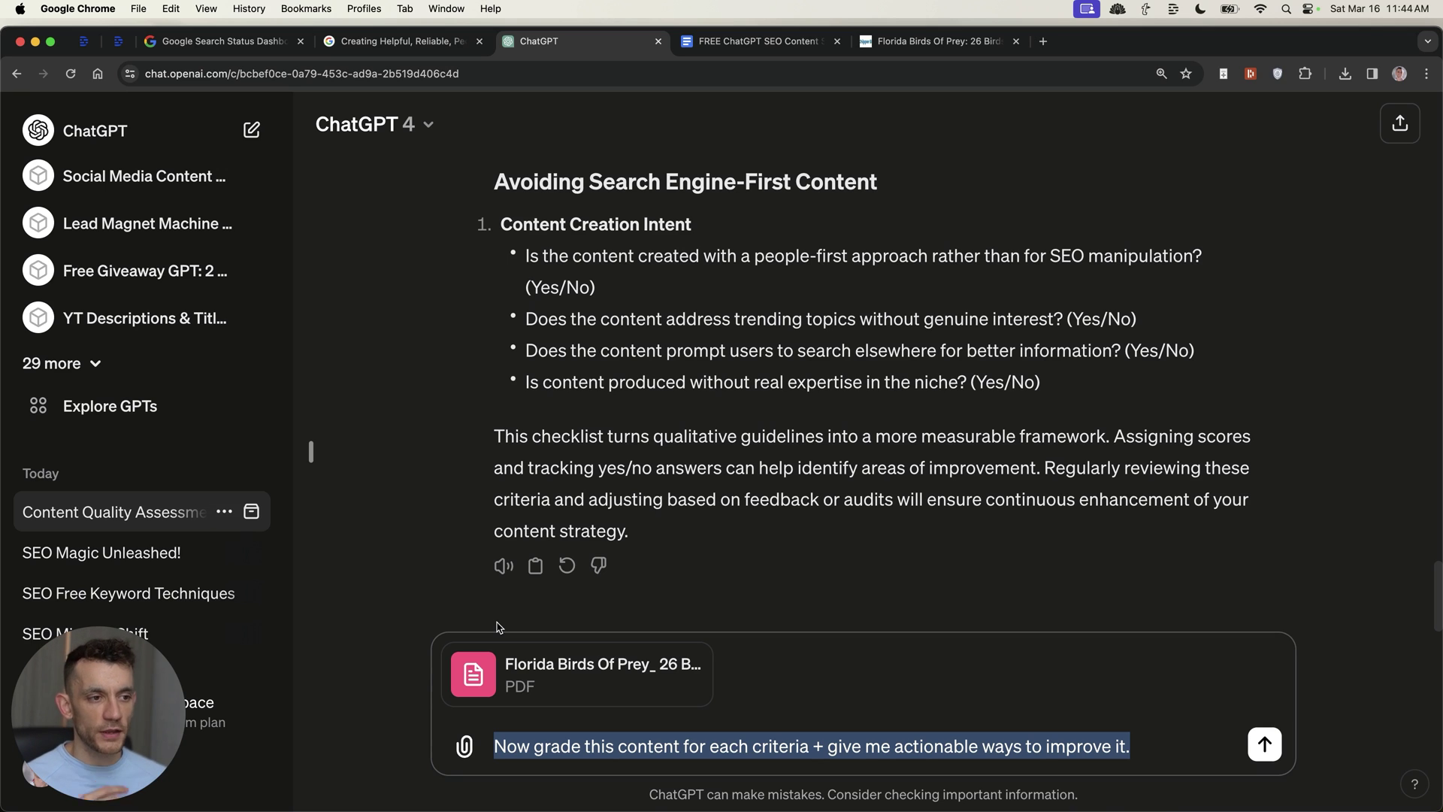
left_click(572, 575)
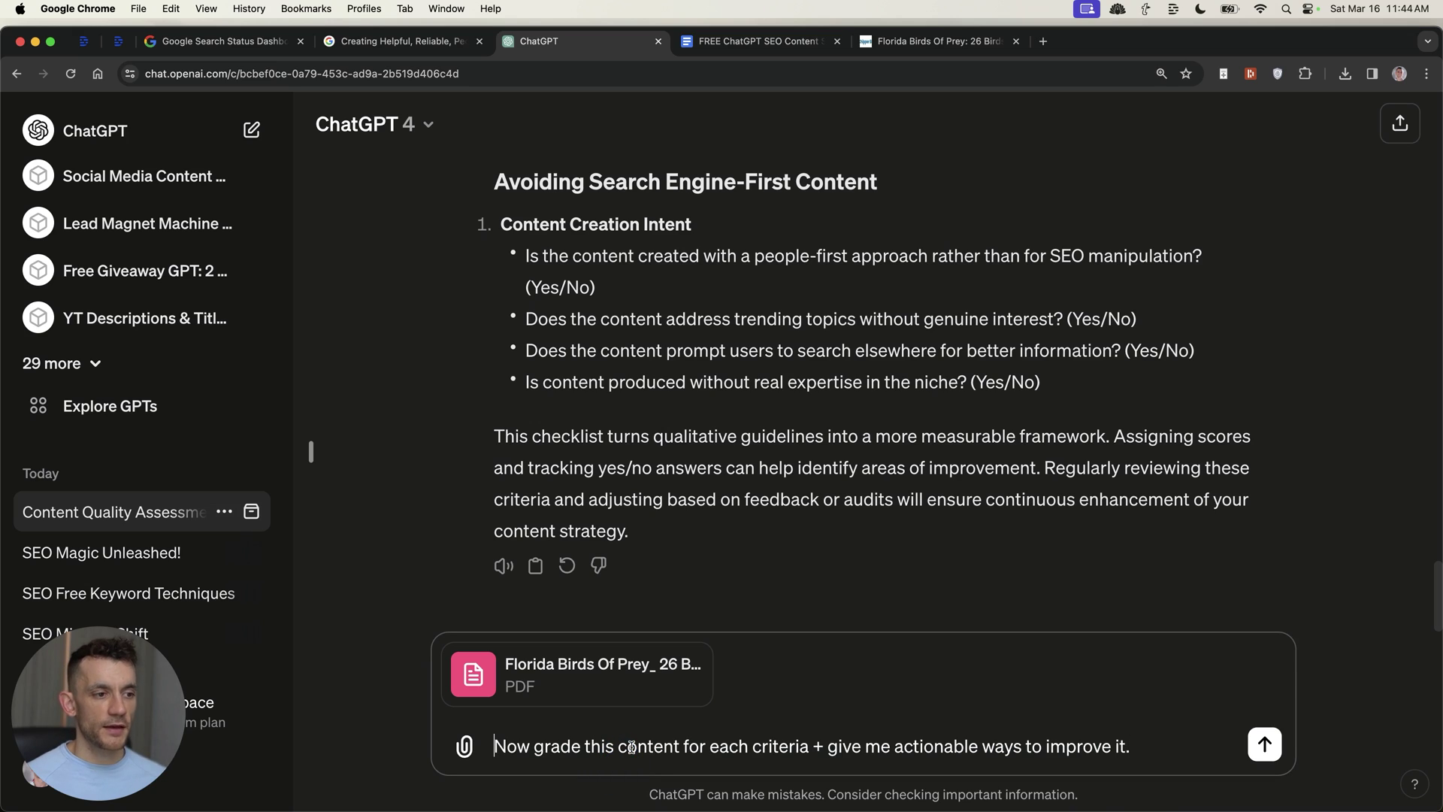
left_click(531, 747)
key("alt+Right")
key("alt+Right")
key("alt+Right")
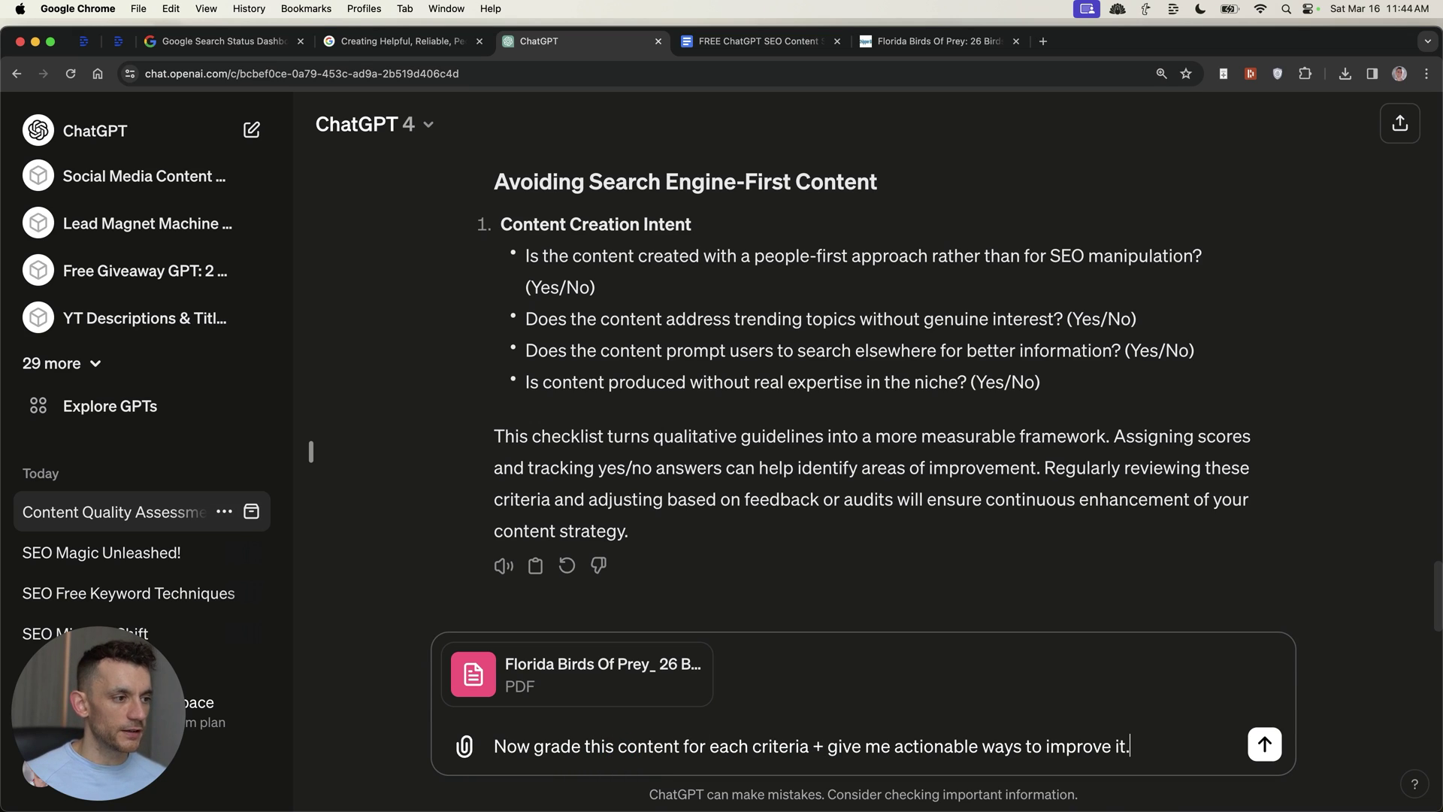
key("Return")
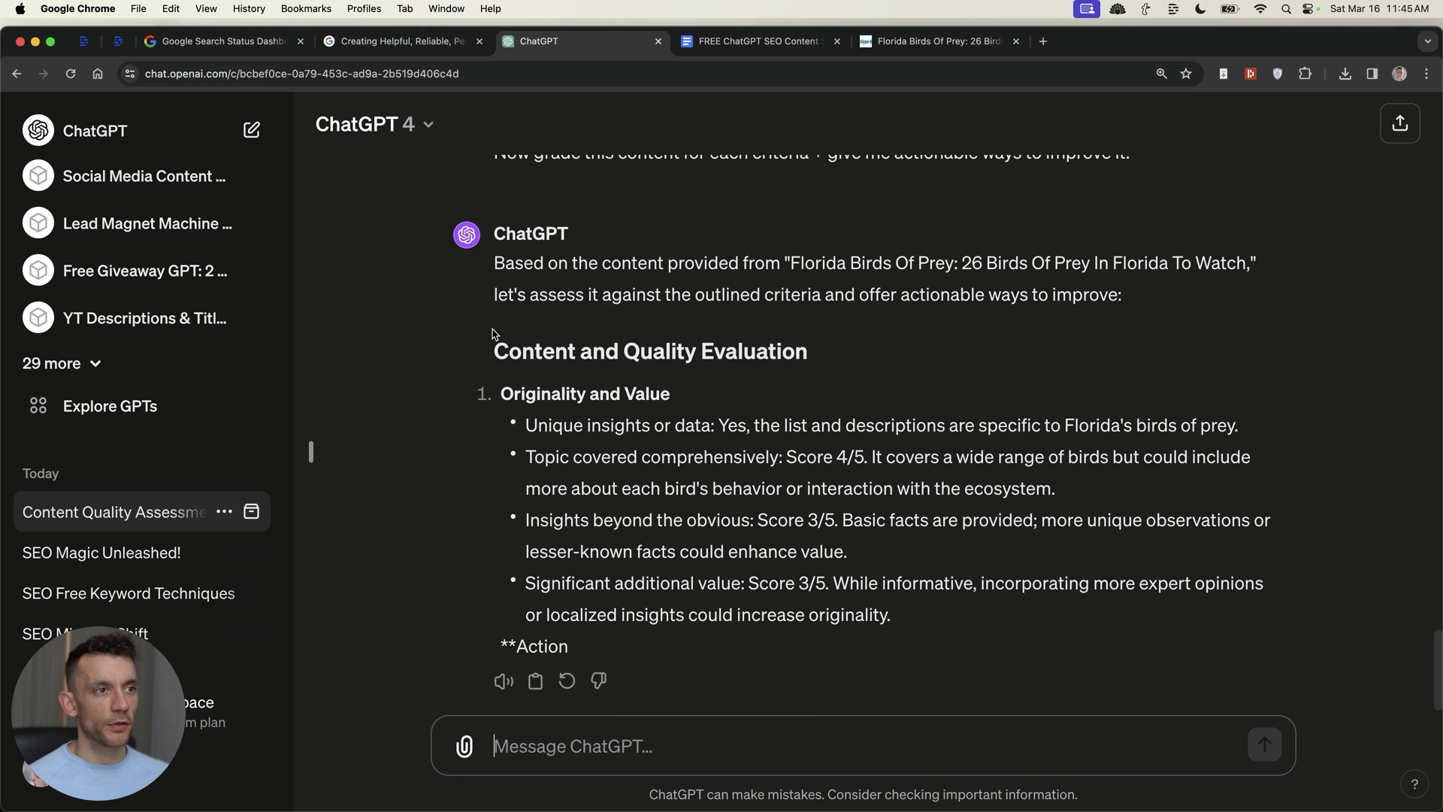
Step: Review the Originality and Value grading (Score 4/5) and its improvement suggestions, such as interviewing local ornithologists
left_click_drag(494, 211, 832, 293)
left_click(554, 332)
left_click_drag(501, 338, 778, 368)
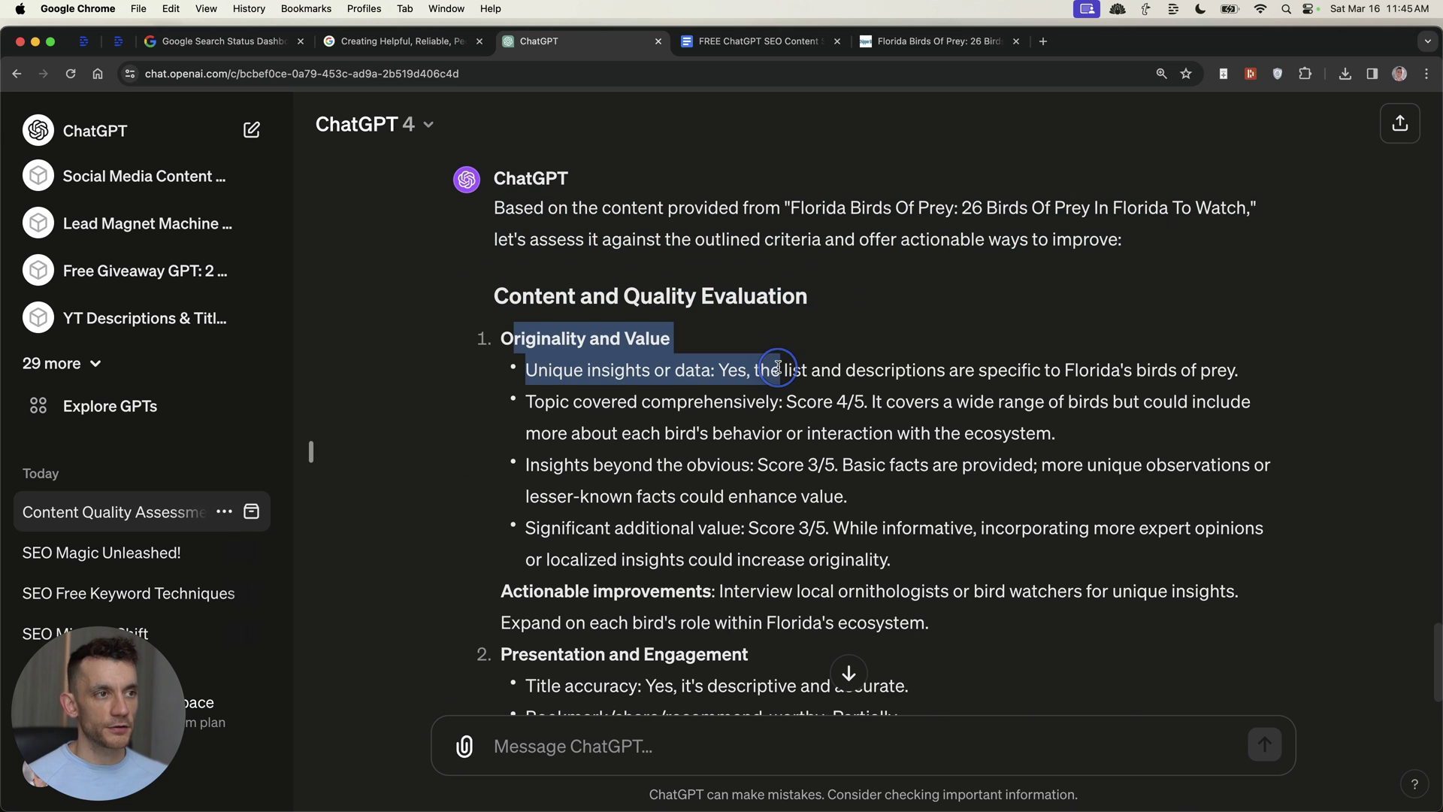
left_click_drag(866, 402, 785, 403)
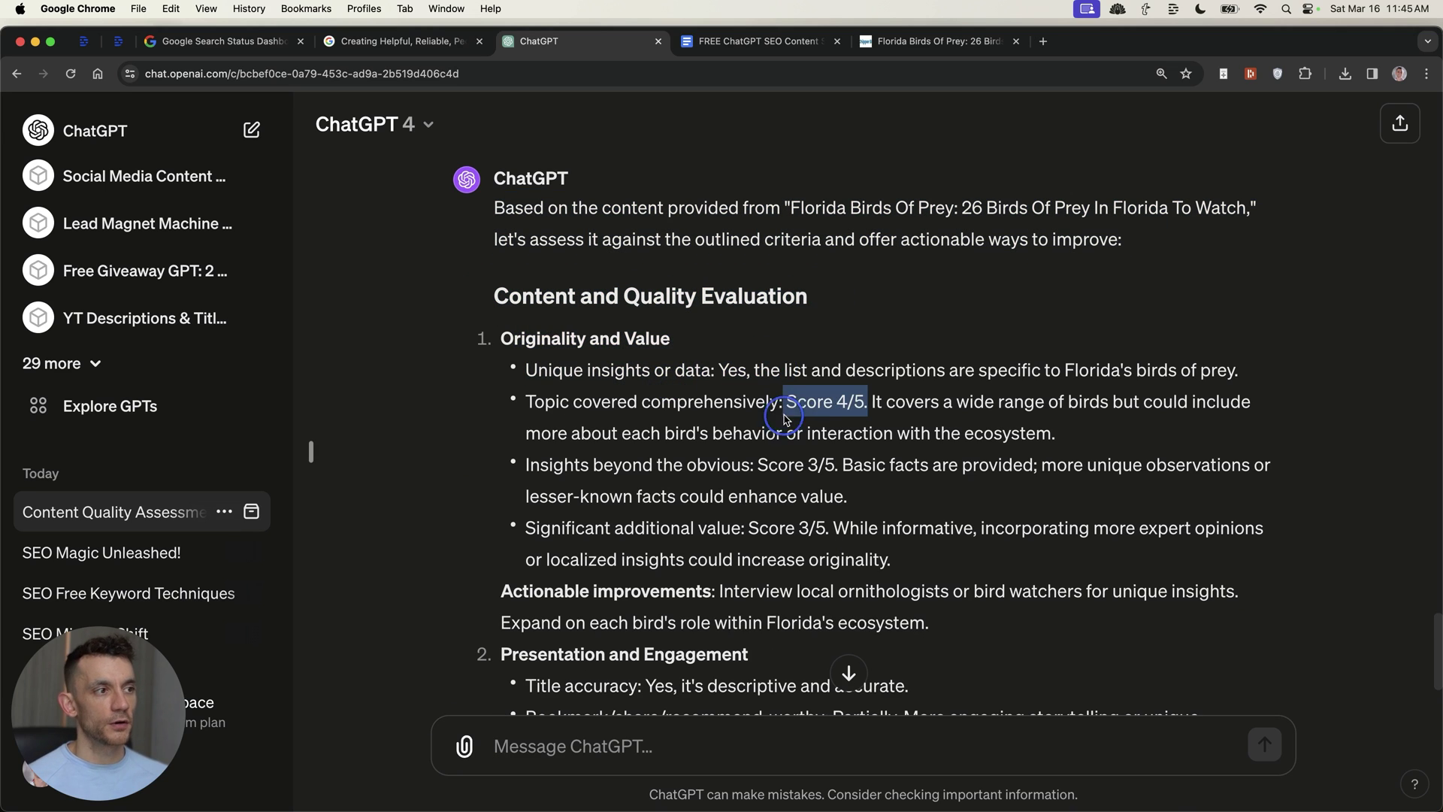
triple_click(840, 461)
triple_click(761, 534)
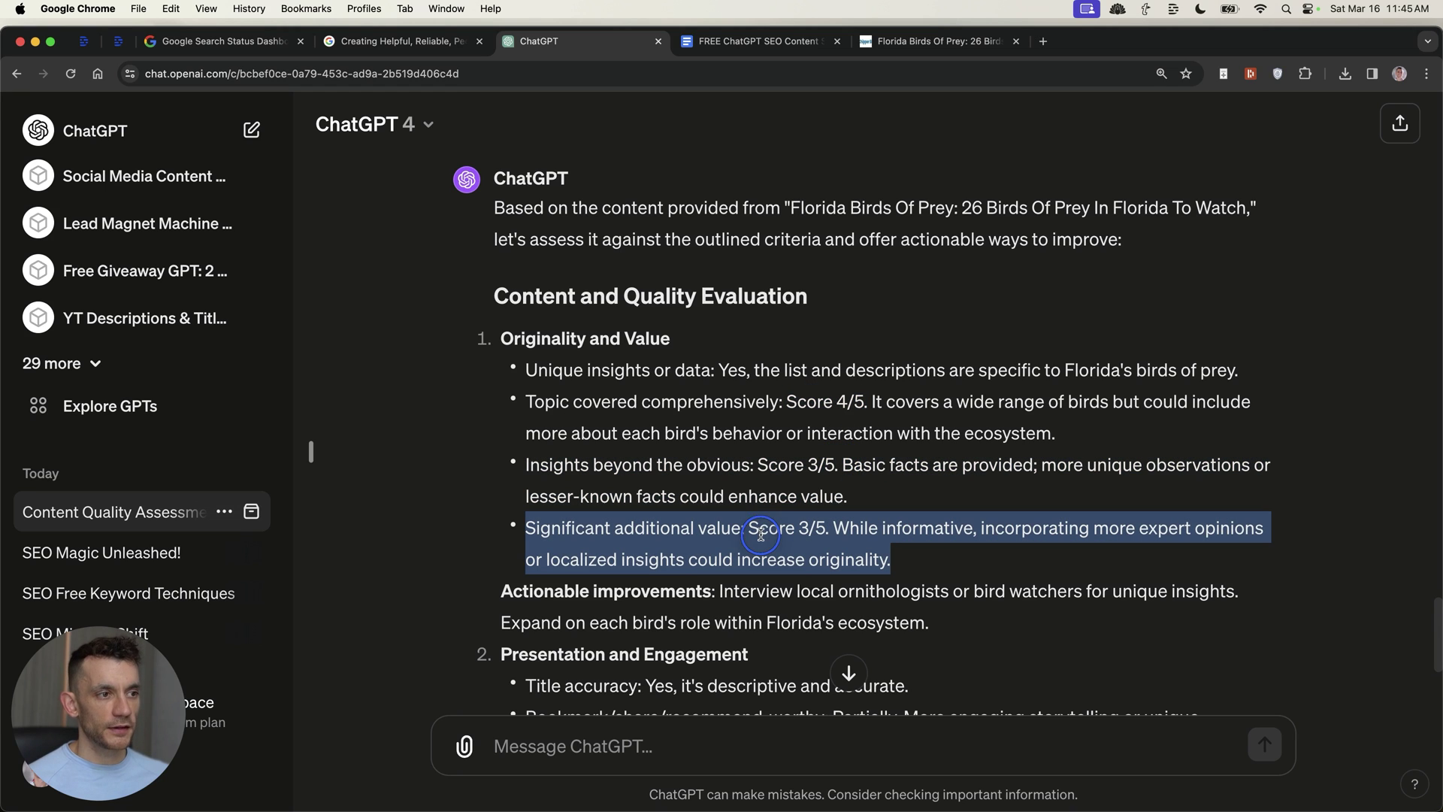
triple_click(808, 402)
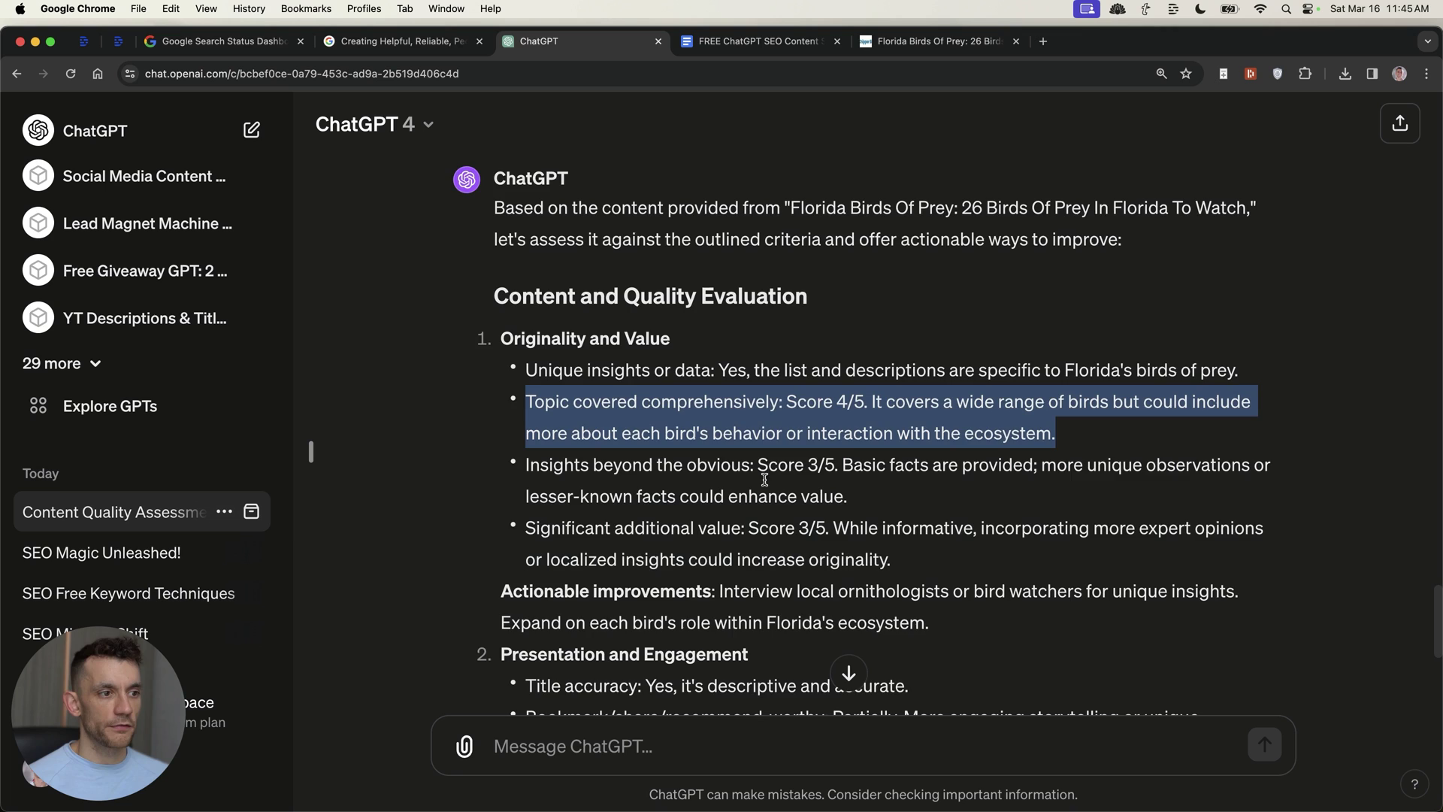
scroll(764, 478, "down", 5)
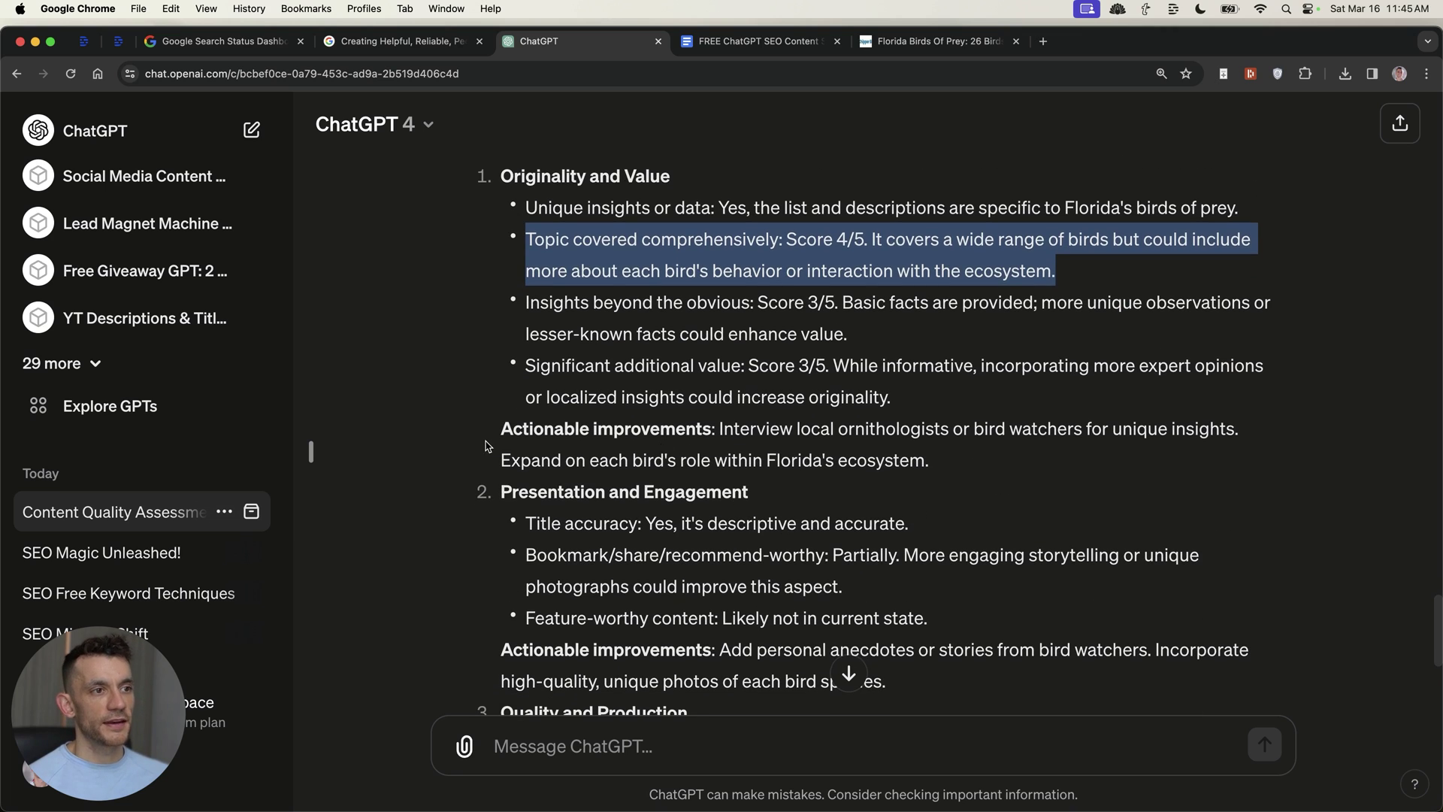
left_click_drag(486, 446, 984, 462)
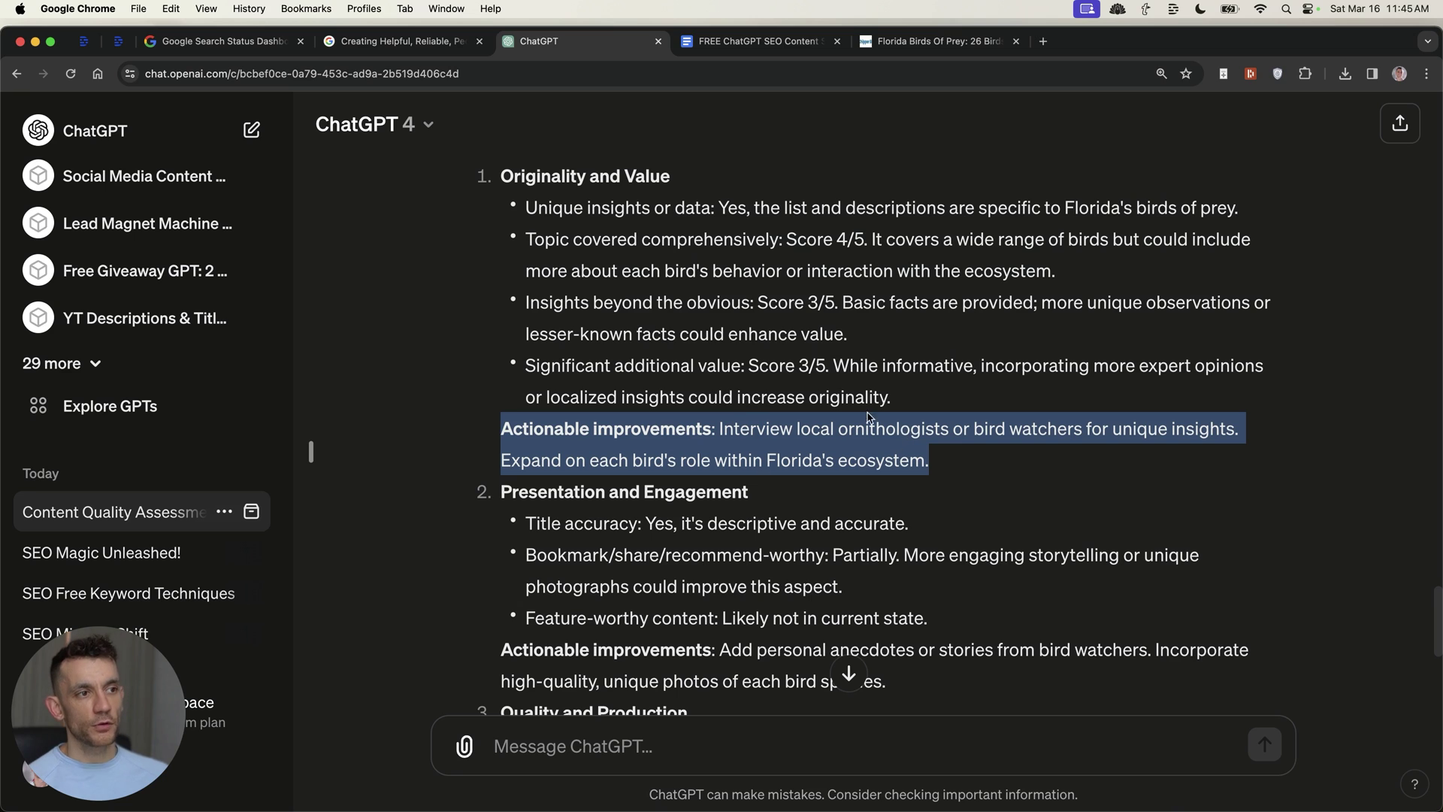
left_click(825, 450)
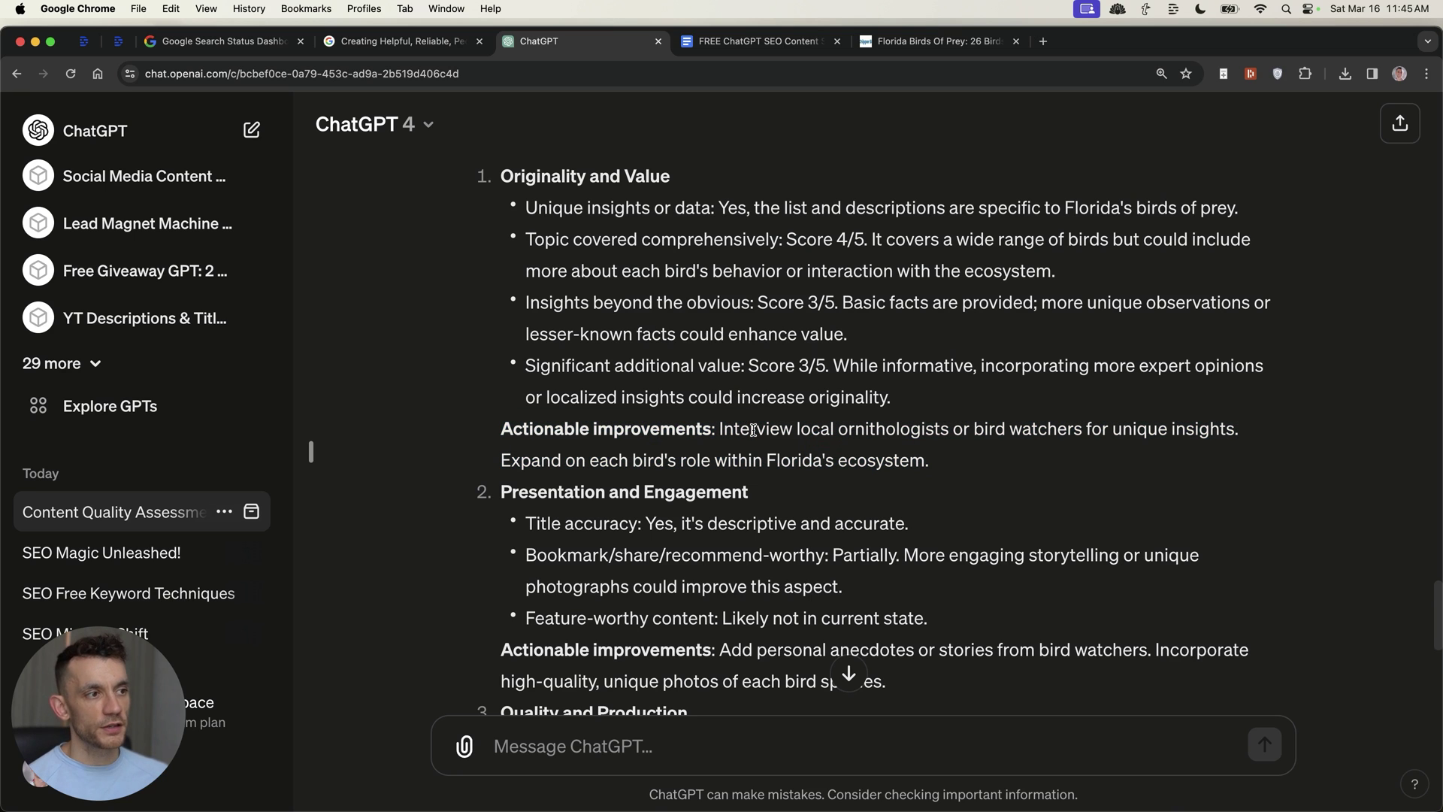
left_click_drag(711, 425, 1242, 431)
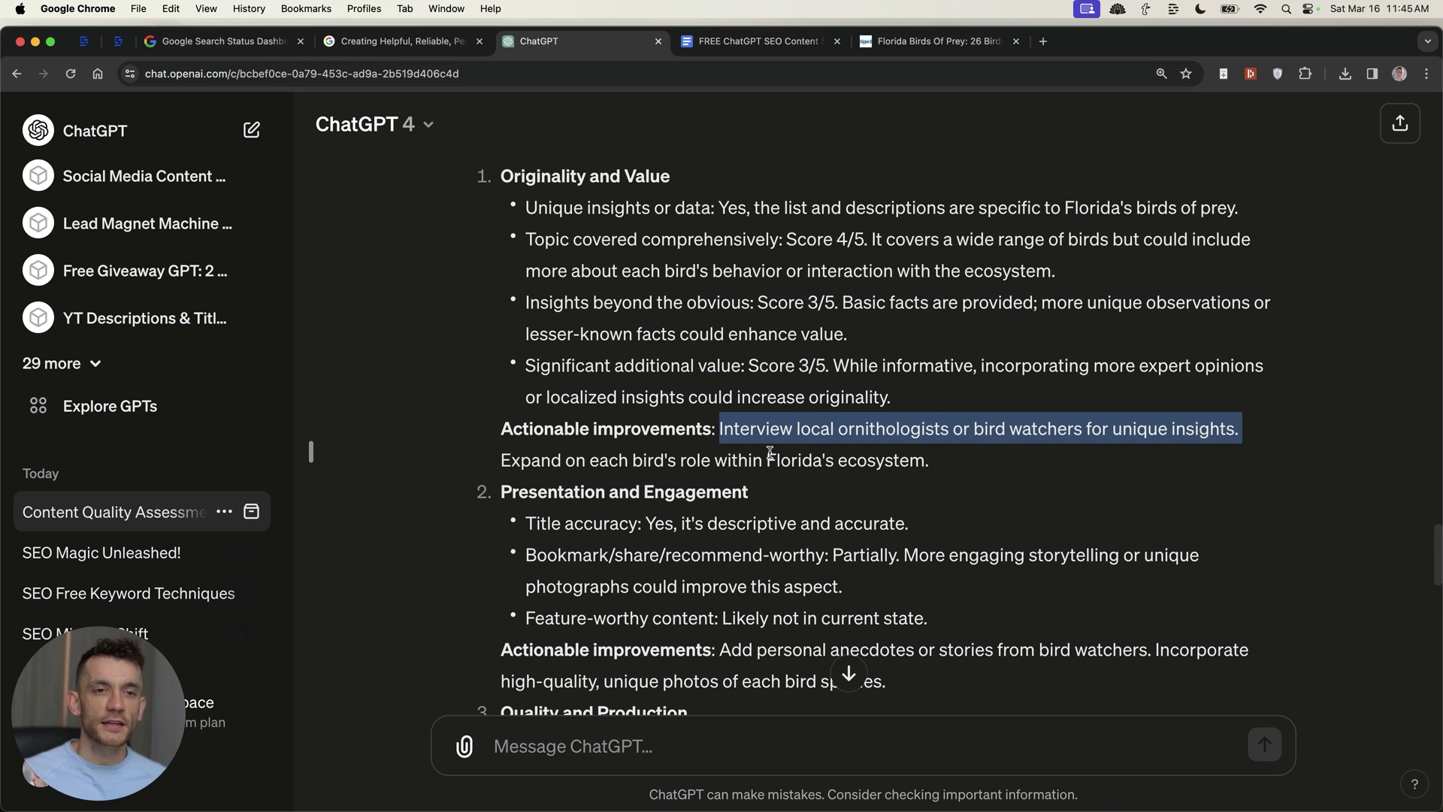
left_click(728, 461)
Step: Review the Presentation and Engagement and Quality and Production scores and layout suggestions
scroll(883, 484, "down", 4)
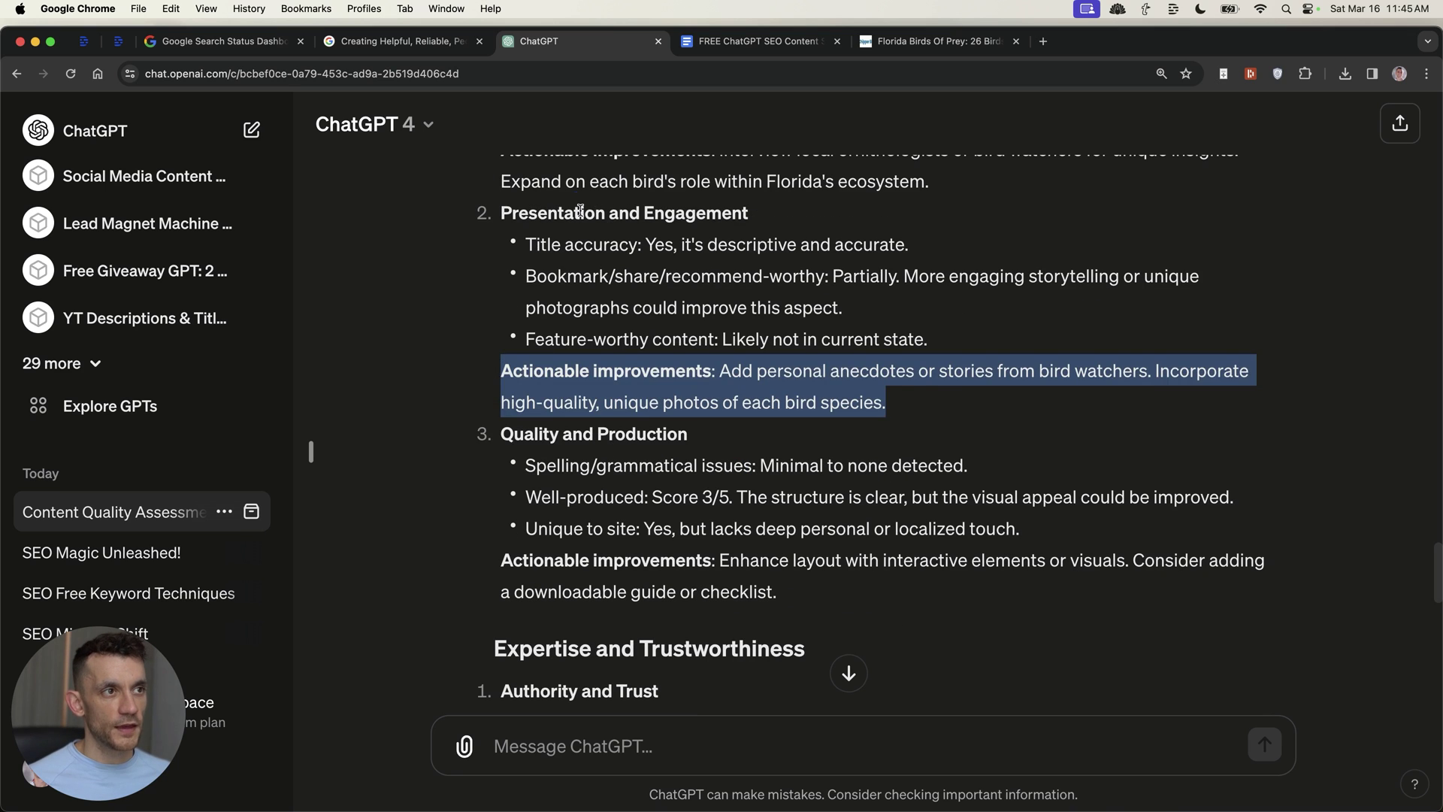
triple_click(583, 212)
left_click_drag(508, 438, 702, 526)
triple_click(601, 434)
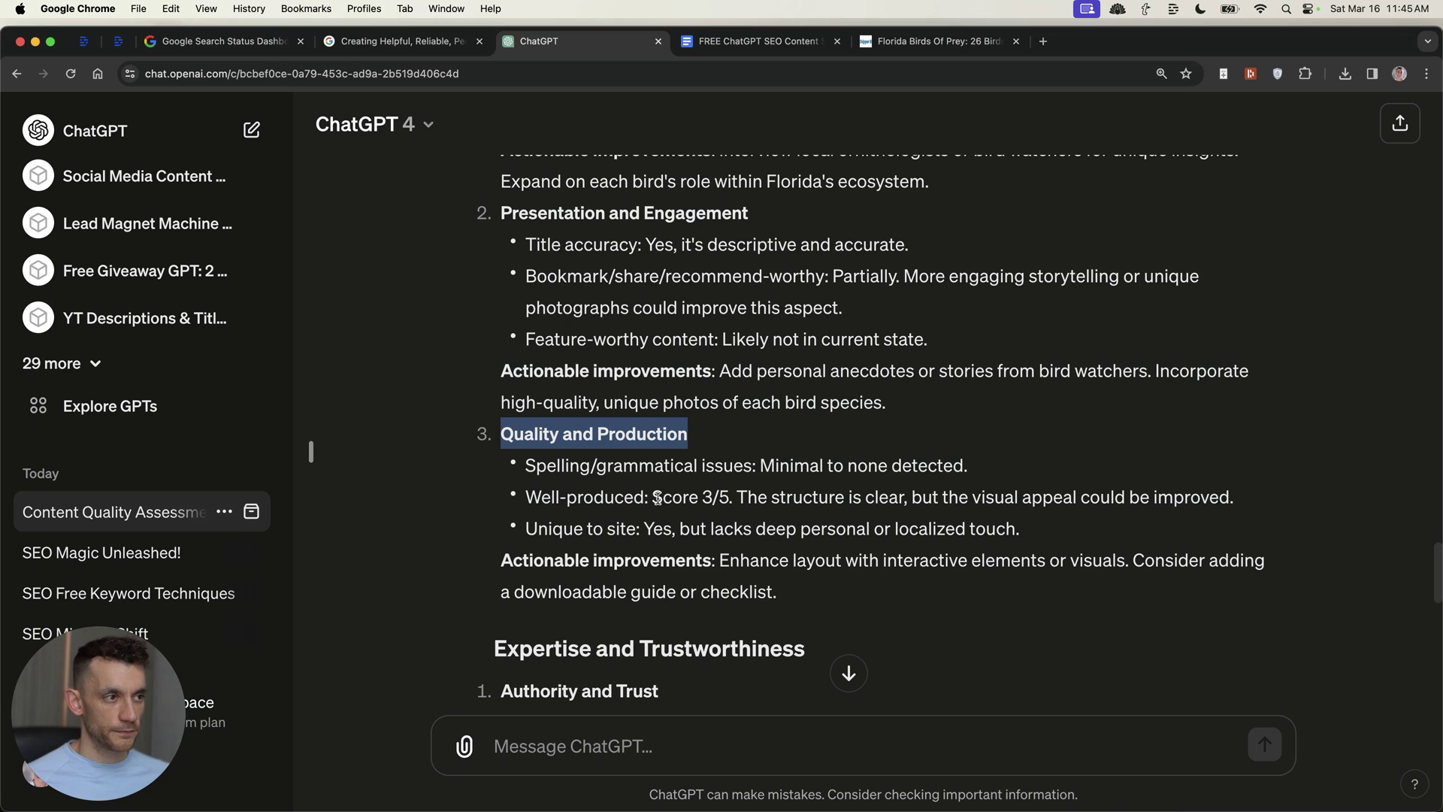
left_click_drag(511, 503, 1287, 500)
scroll(677, 507, "down", 1)
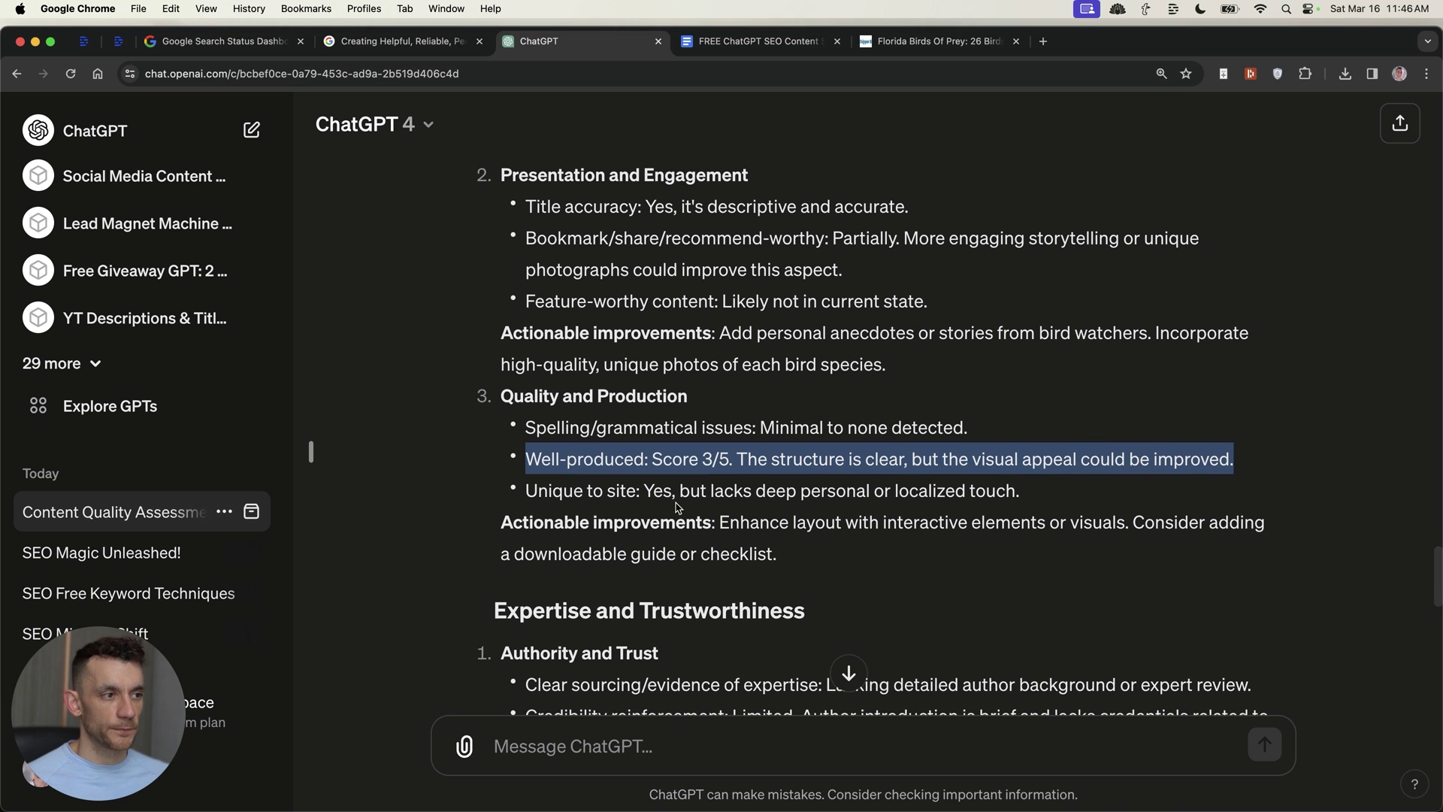
left_click_drag(487, 526, 1119, 553)
left_click(734, 523)
scroll(696, 524, "down", 1)
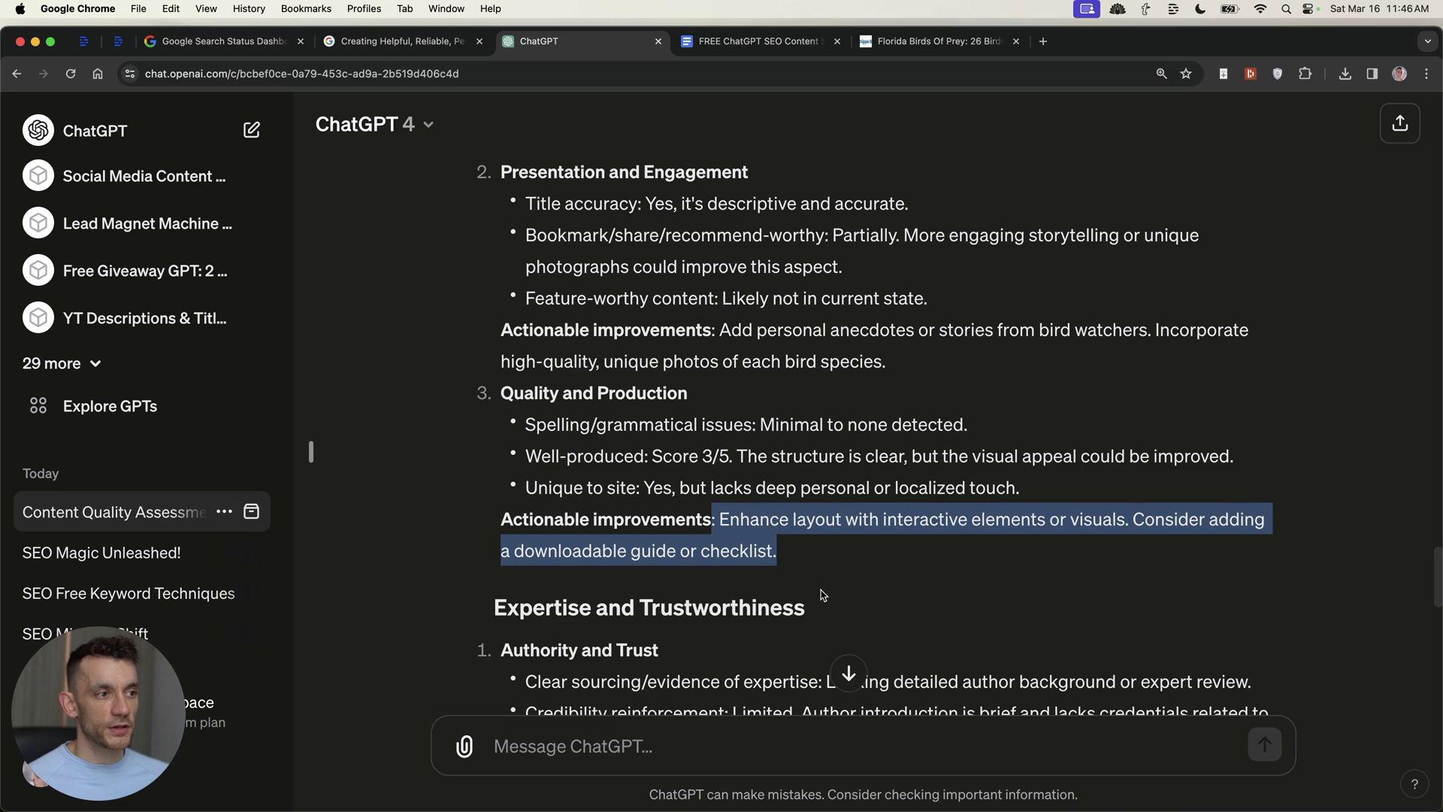
scroll(823, 595, "down", 5)
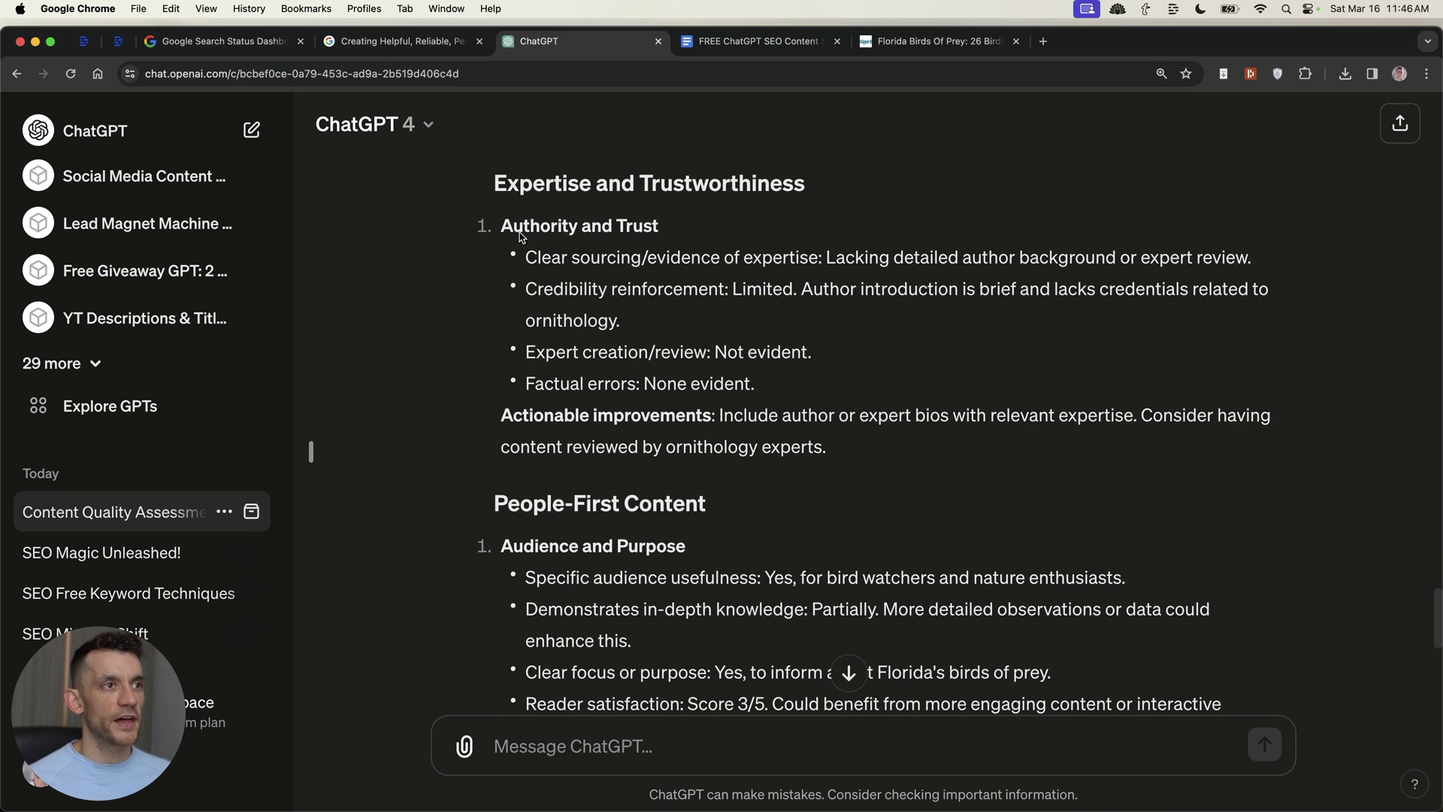
left_click_drag(480, 182, 864, 199)
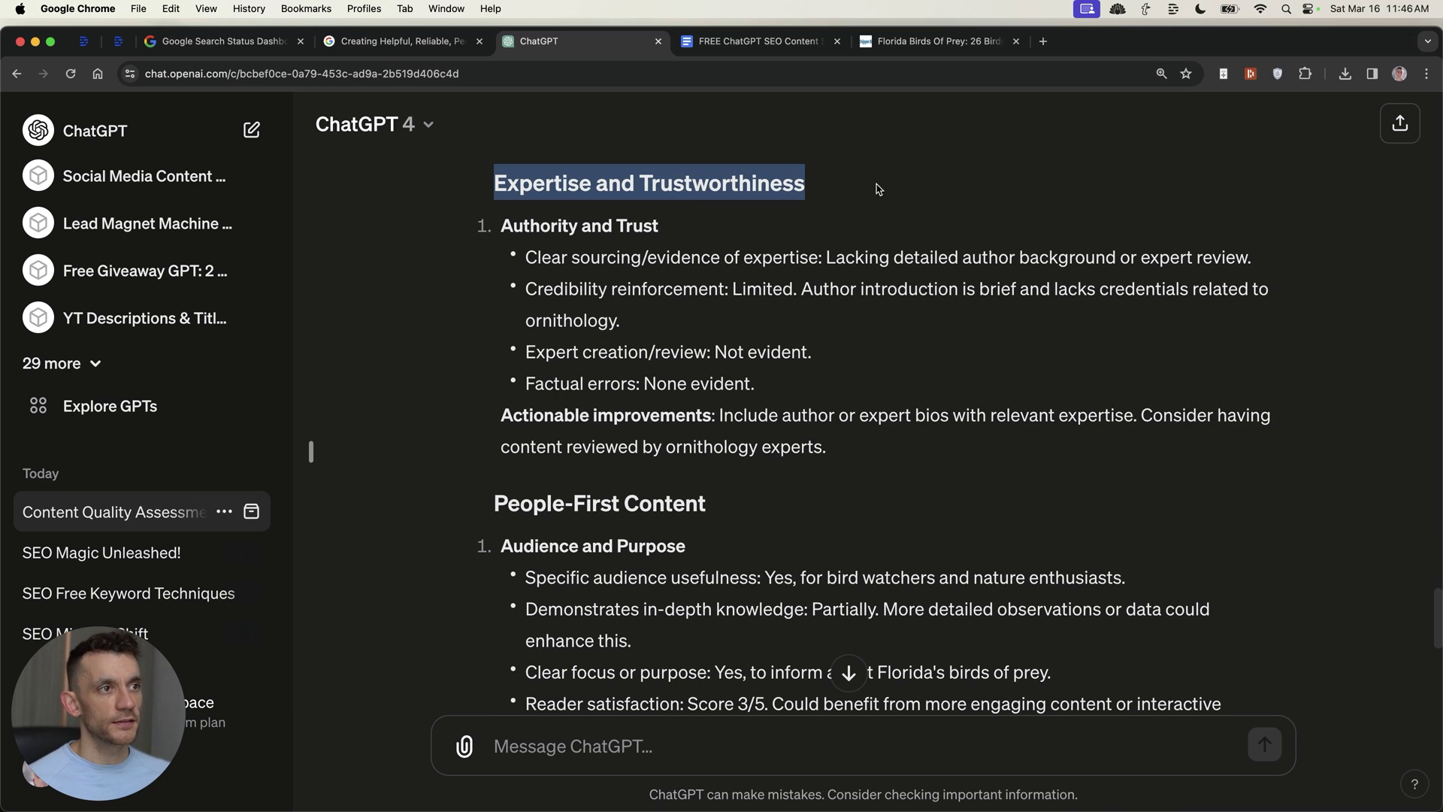
left_click(654, 248)
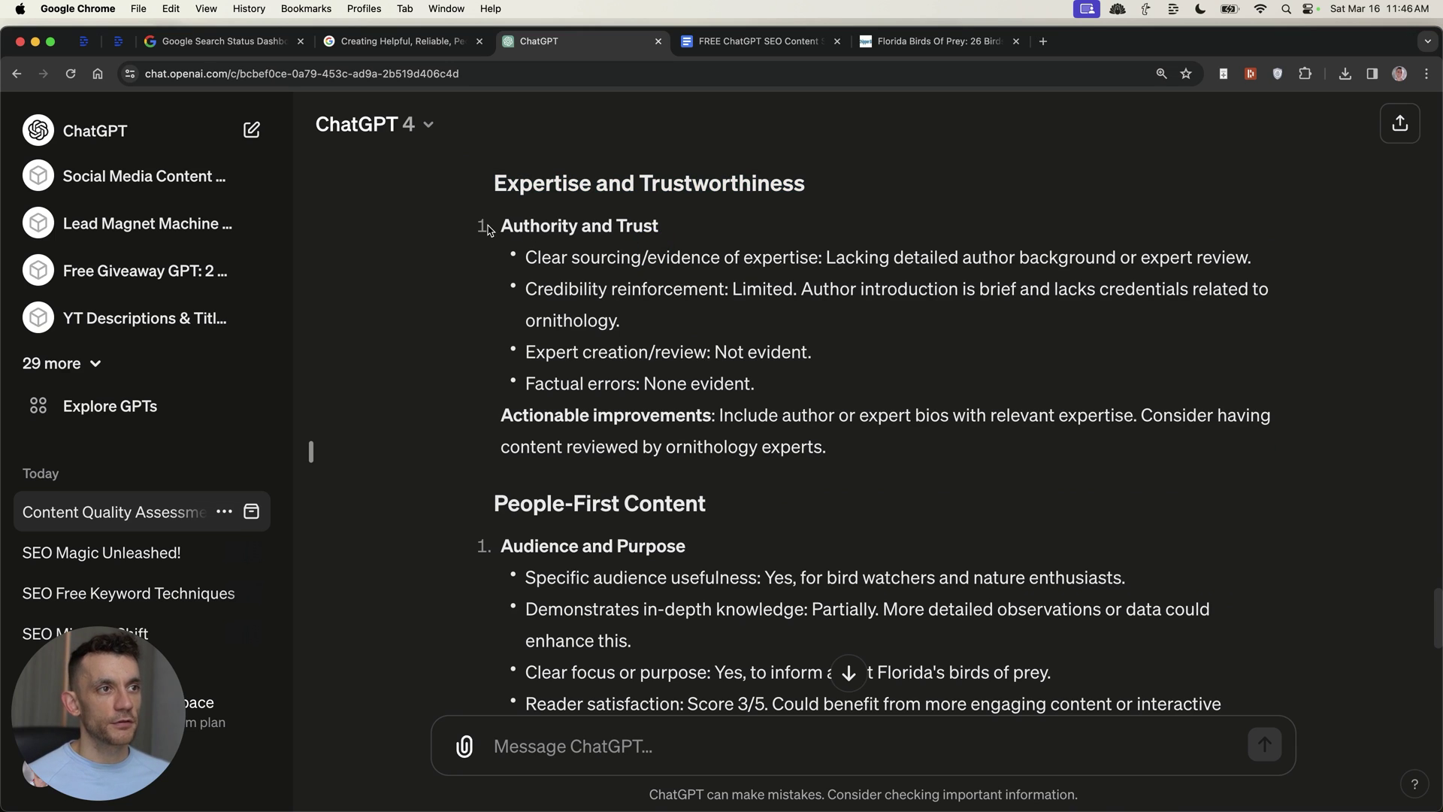
left_click_drag(487, 229, 693, 235)
left_click_drag(526, 260, 1203, 269)
left_click(982, 265)
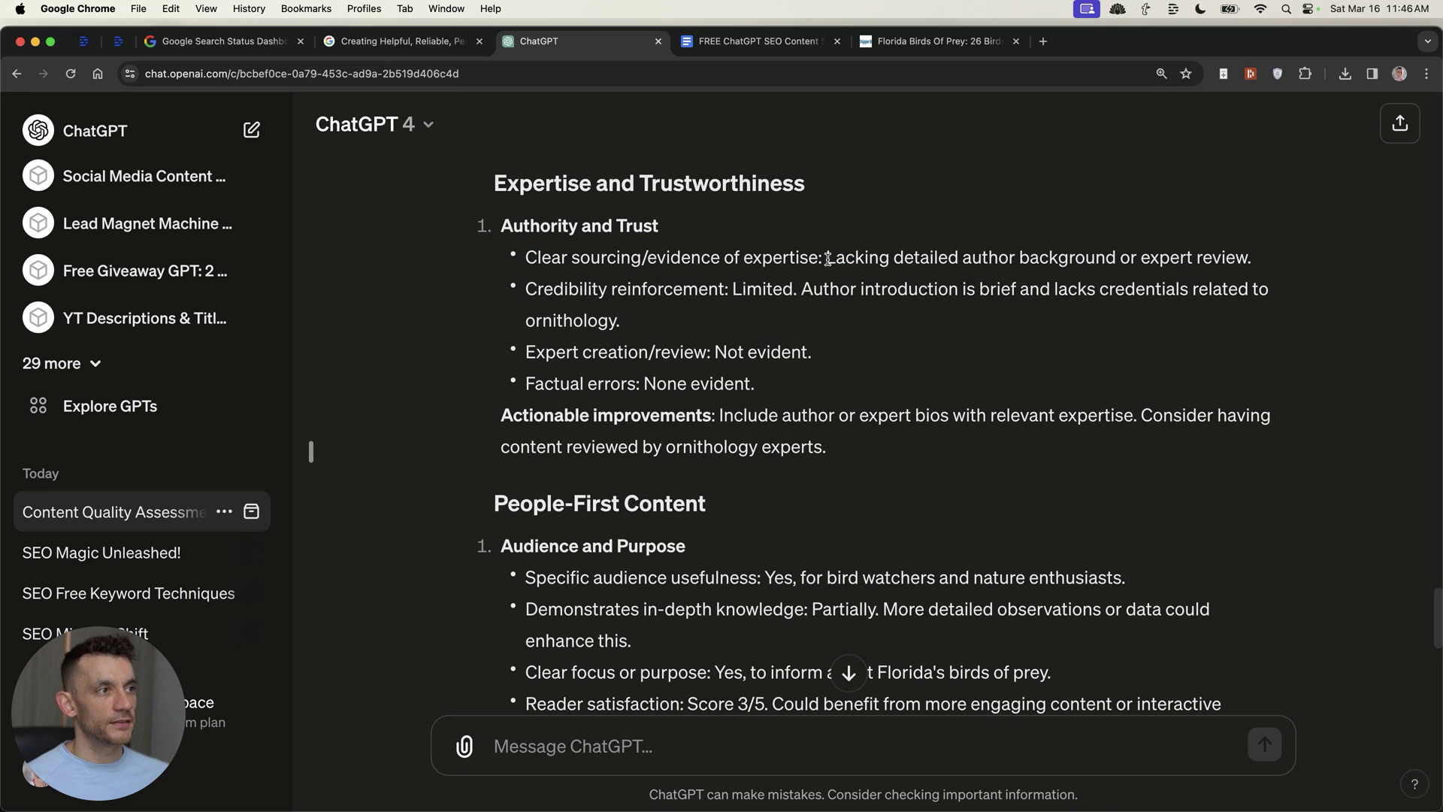
left_click_drag(828, 258, 1260, 258)
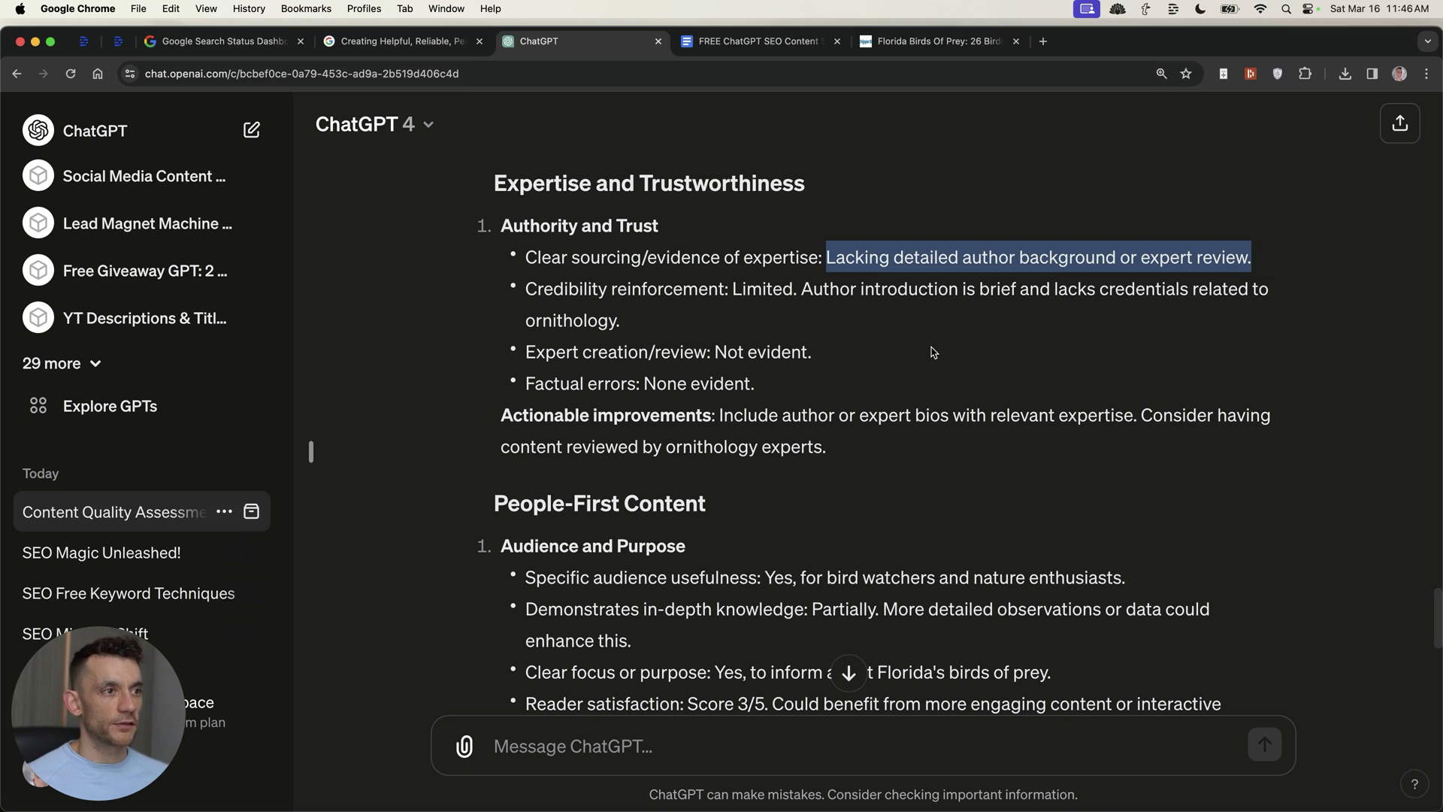
left_click(721, 341)
left_click_drag(501, 416, 938, 441)
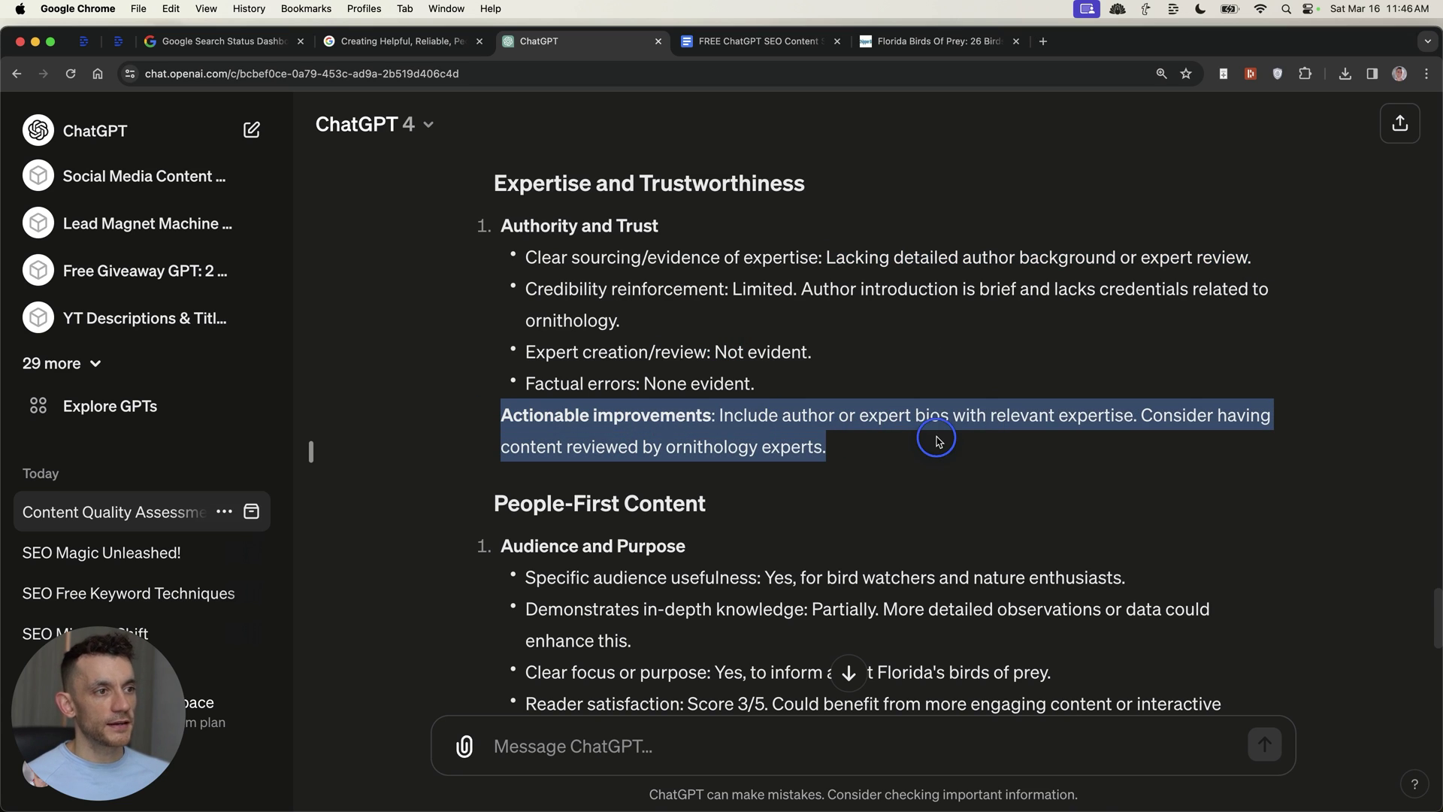
scroll(765, 477, "down", 1)
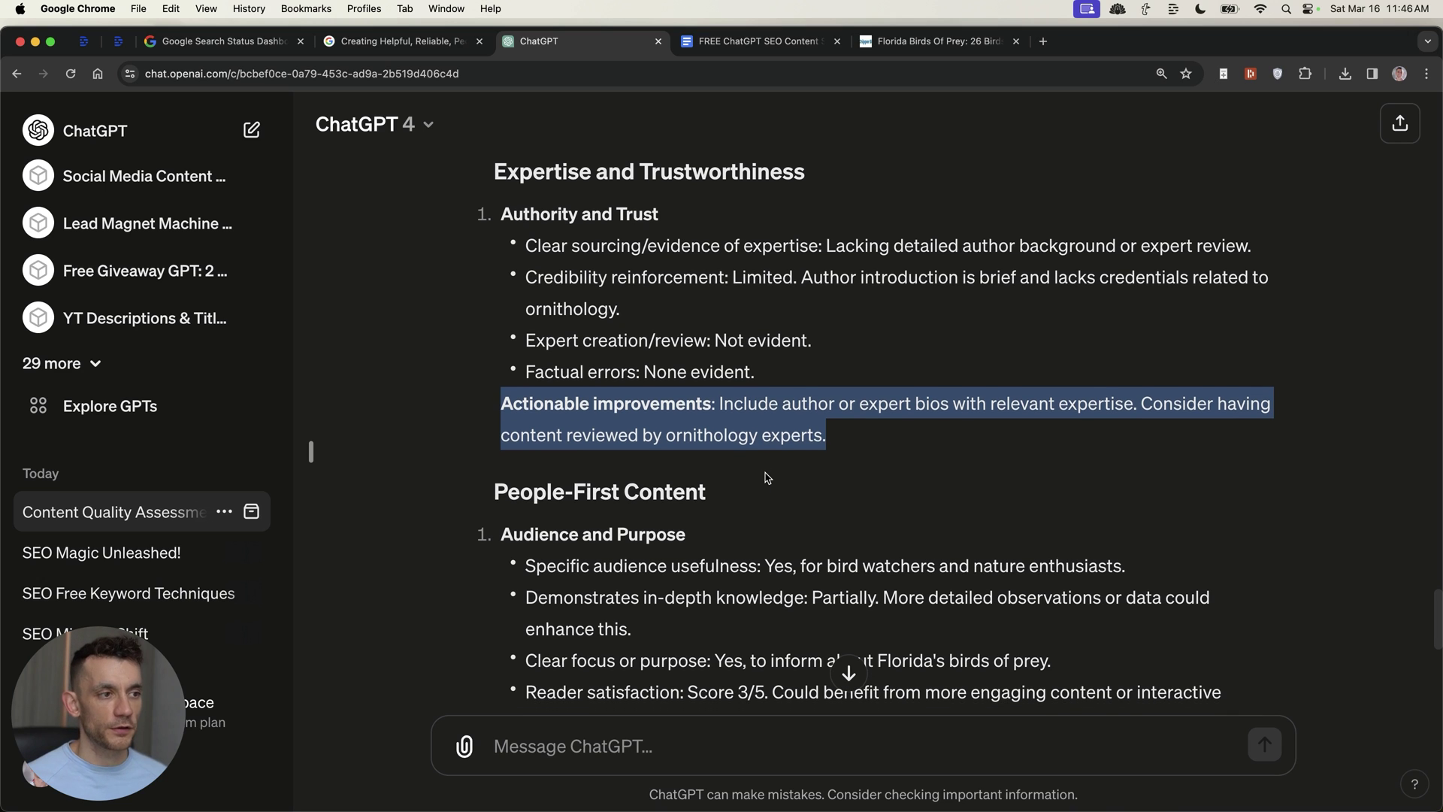
scroll(766, 478, "up", 5)
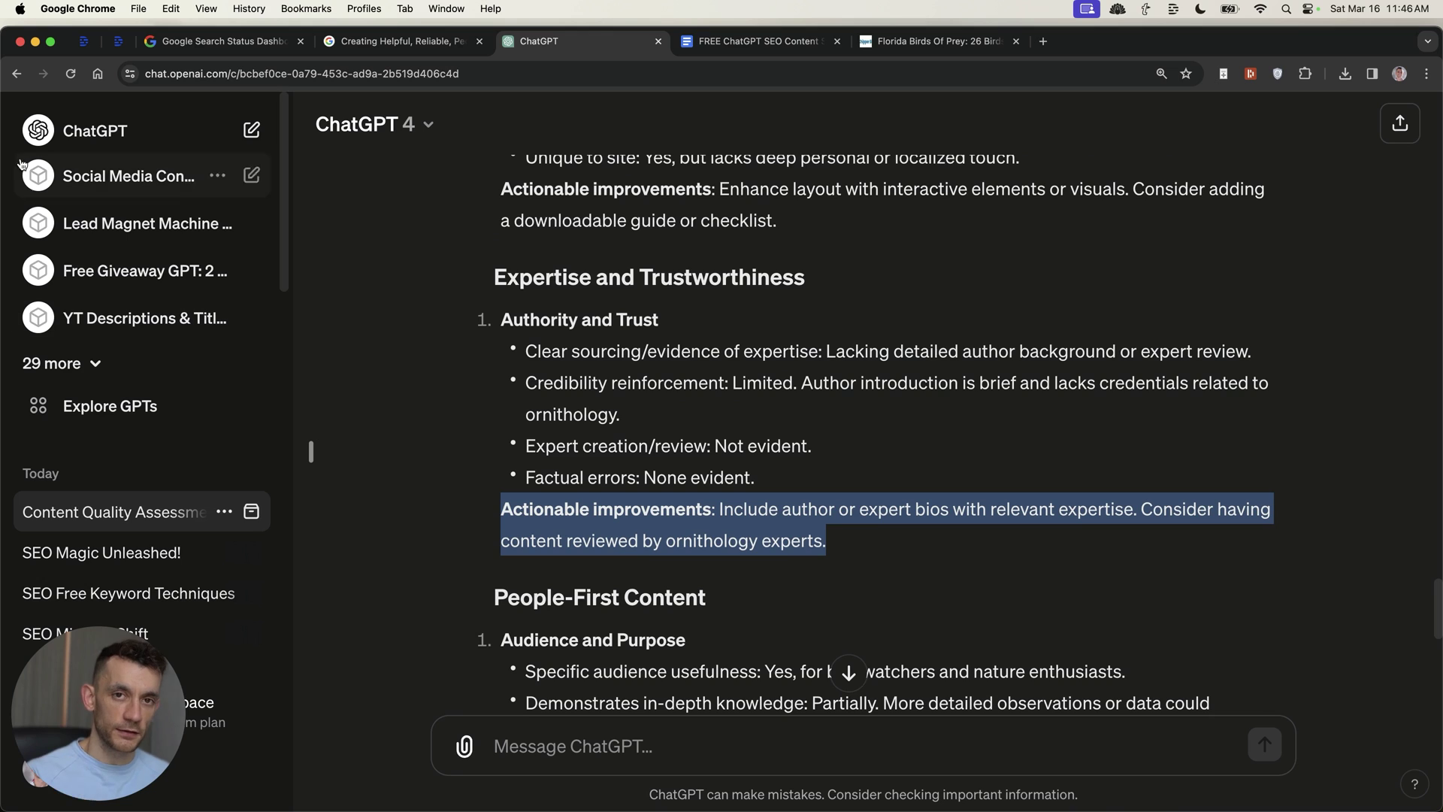
scroll(515, 316, "down", 2)
left_click_drag(502, 228, 827, 492)
scroll(948, 526, "down", 12)
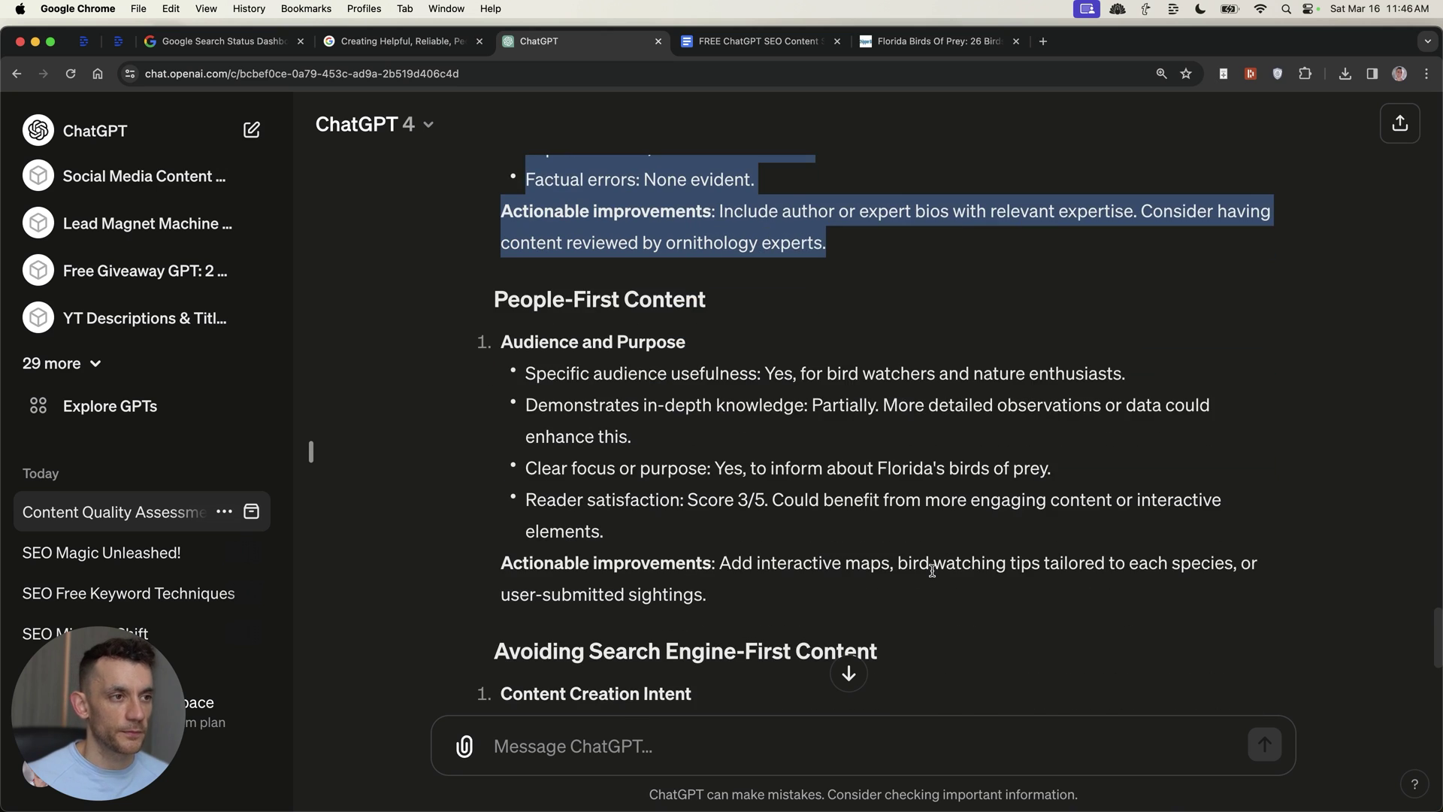
left_click_drag(526, 431, 1130, 484)
scroll(634, 430, "down", 1)
scroll(661, 509, "down", 5)
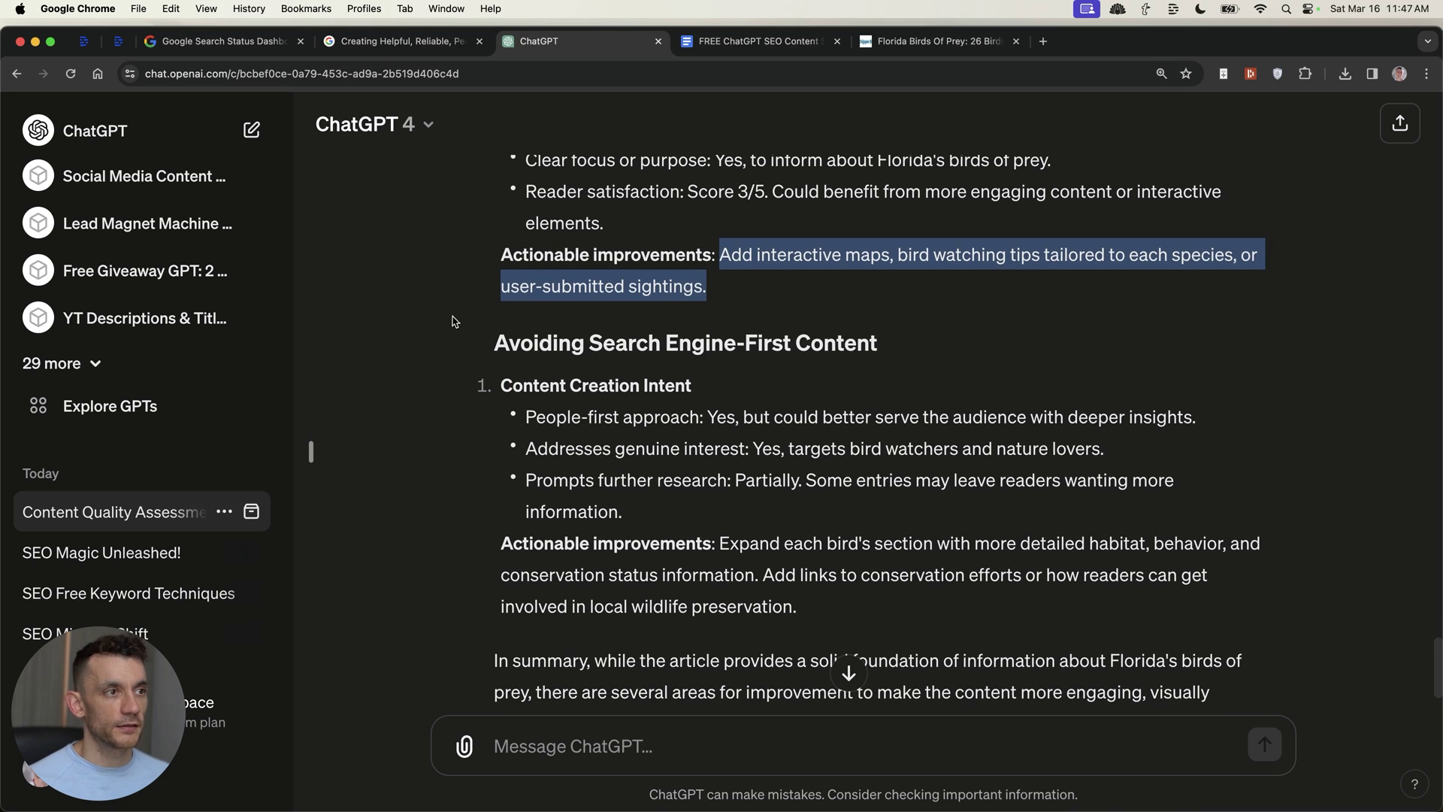
left_click_drag(454, 321, 647, 386)
scroll(647, 451, "down", 4)
left_click_drag(492, 487, 748, 615)
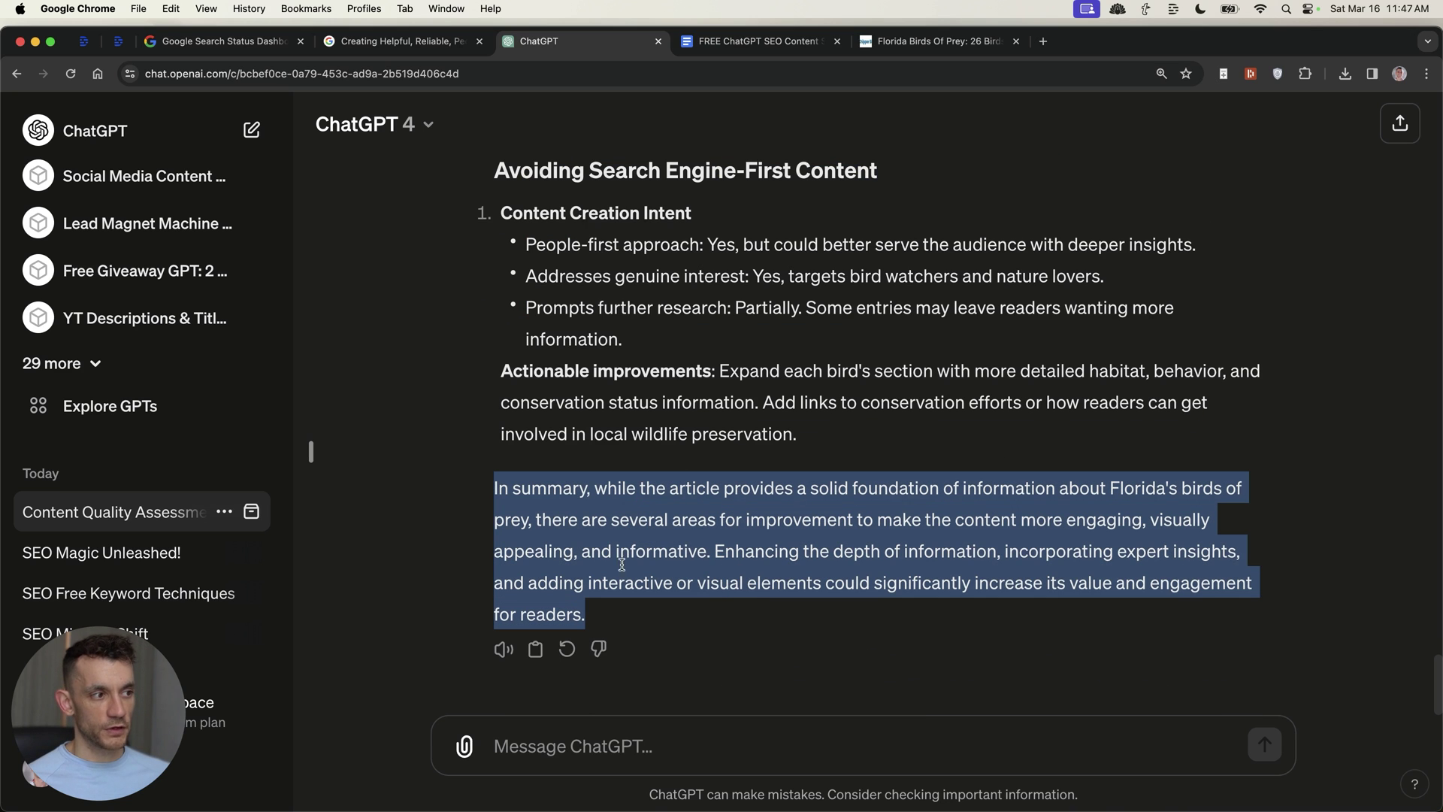
left_click(851, 511)
scroll(752, 496, "up", 7)
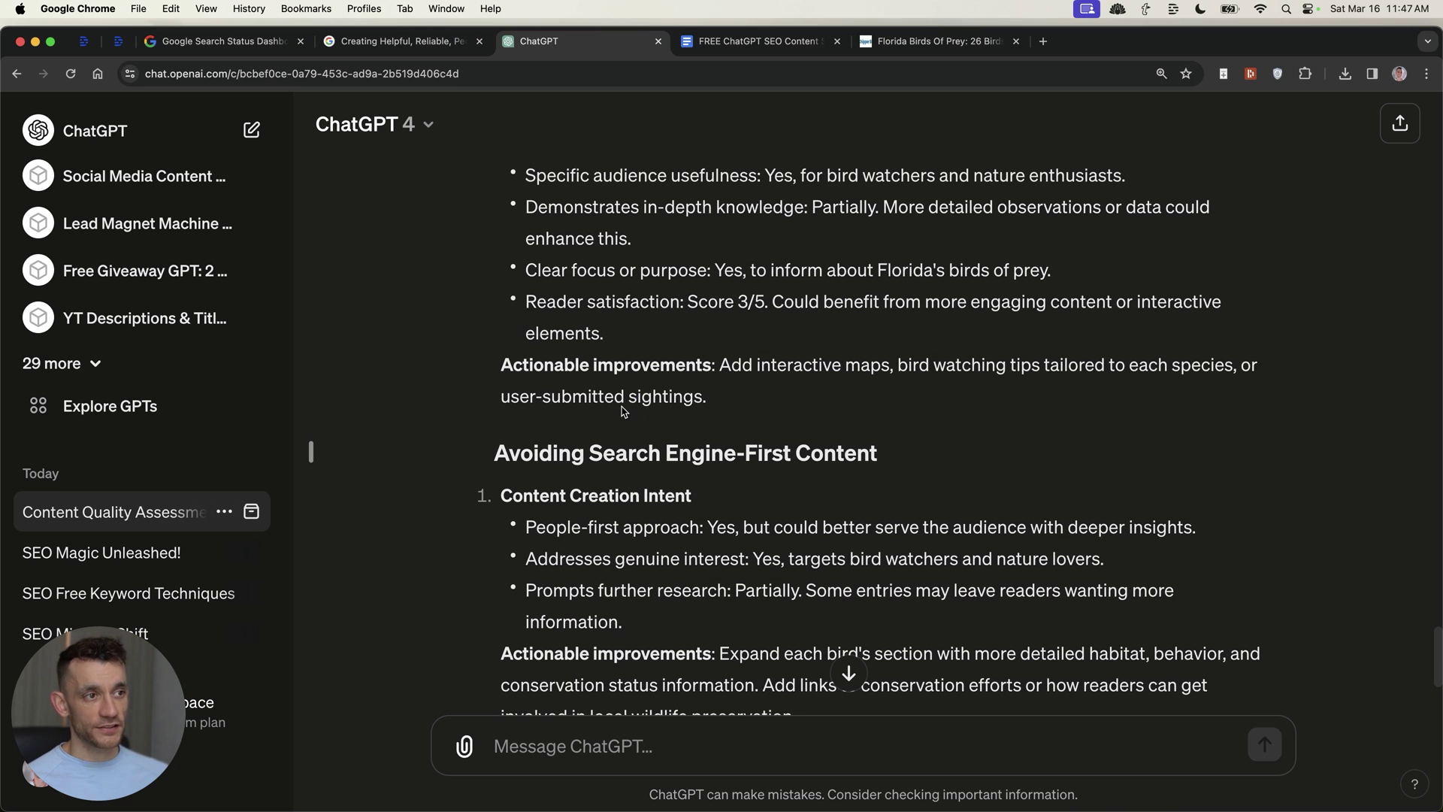
triple_click(623, 397)
scroll(639, 399, "up", 8)
triple_click(651, 351)
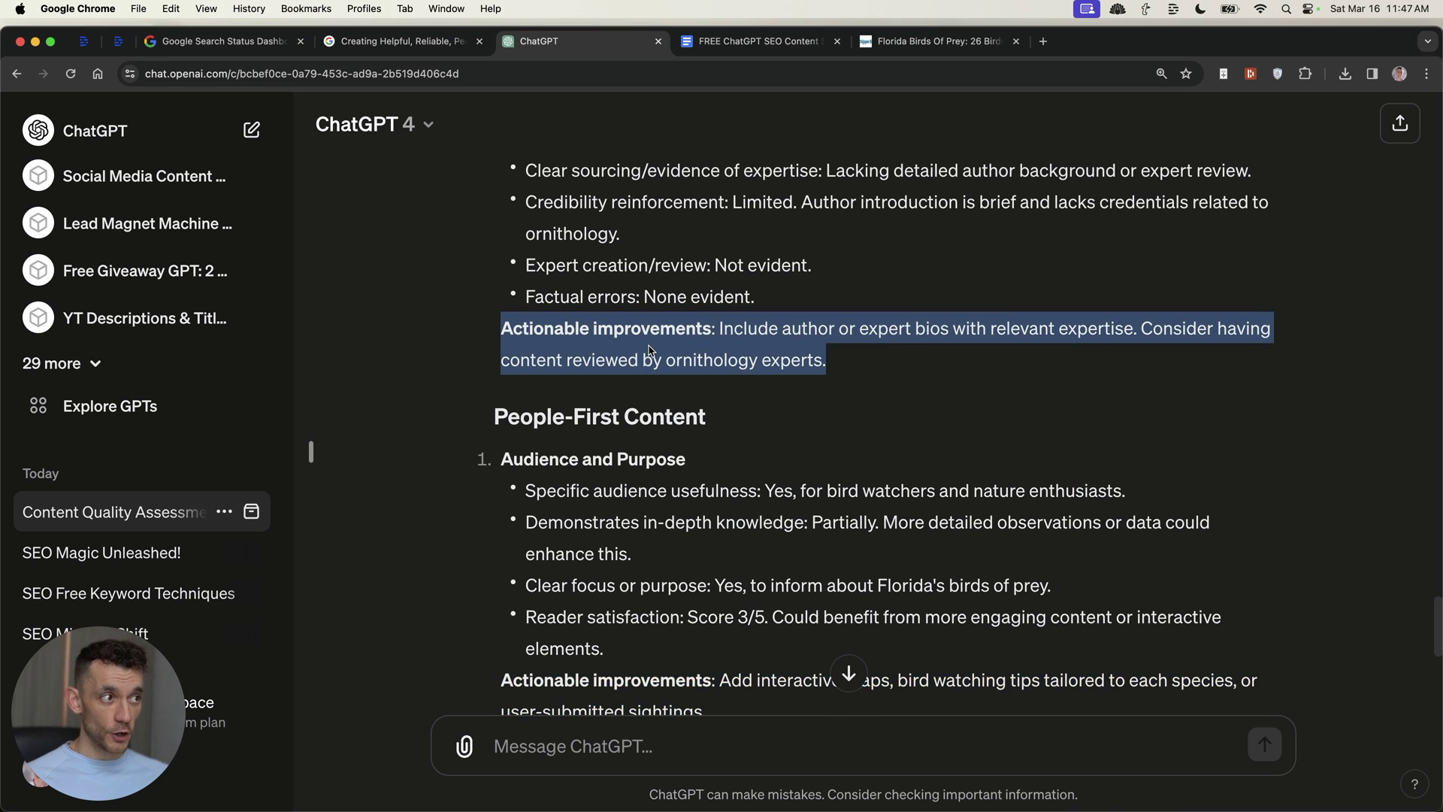
scroll(647, 350, "up", 1)
scroll(654, 421, "down", 10)
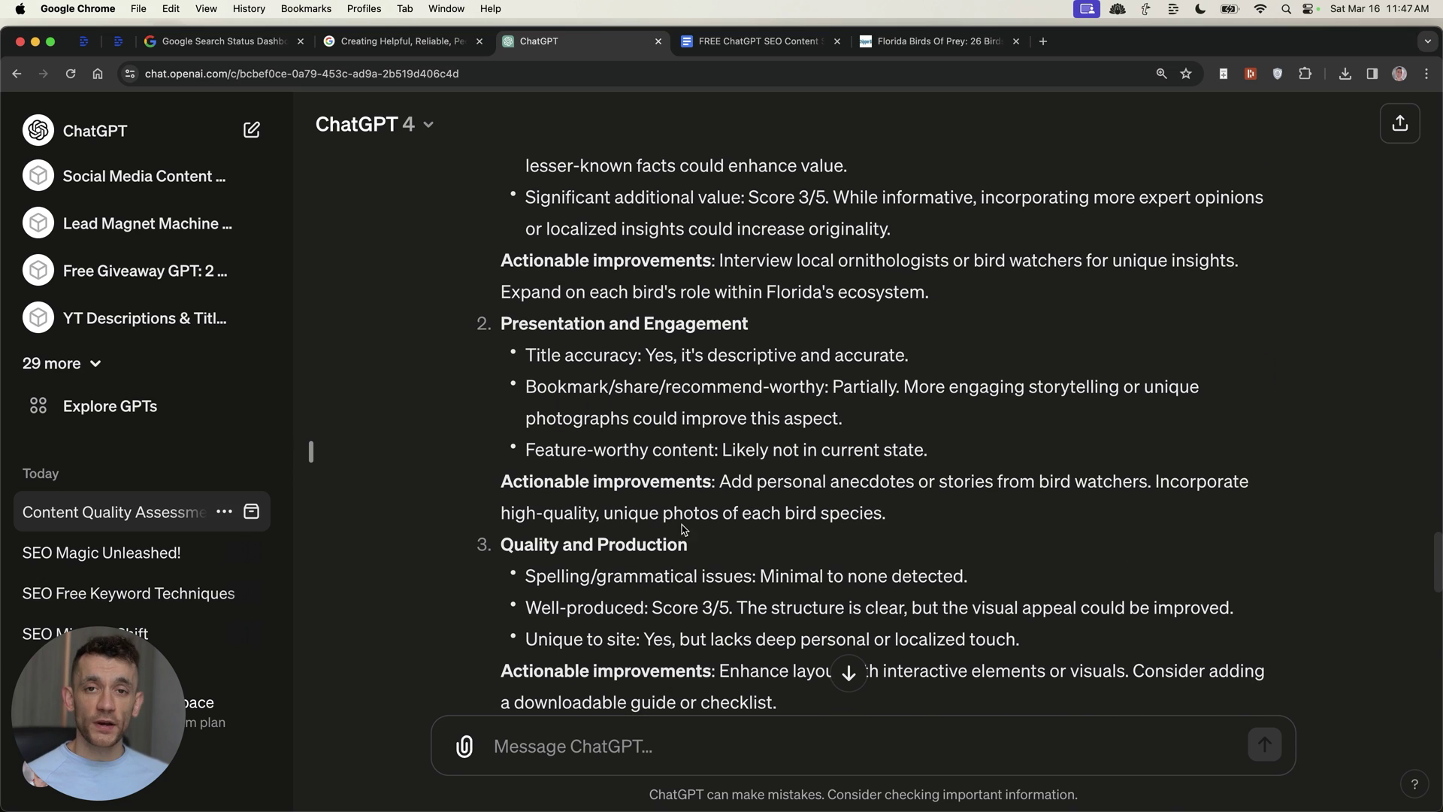
scroll(733, 449, "up", 6)
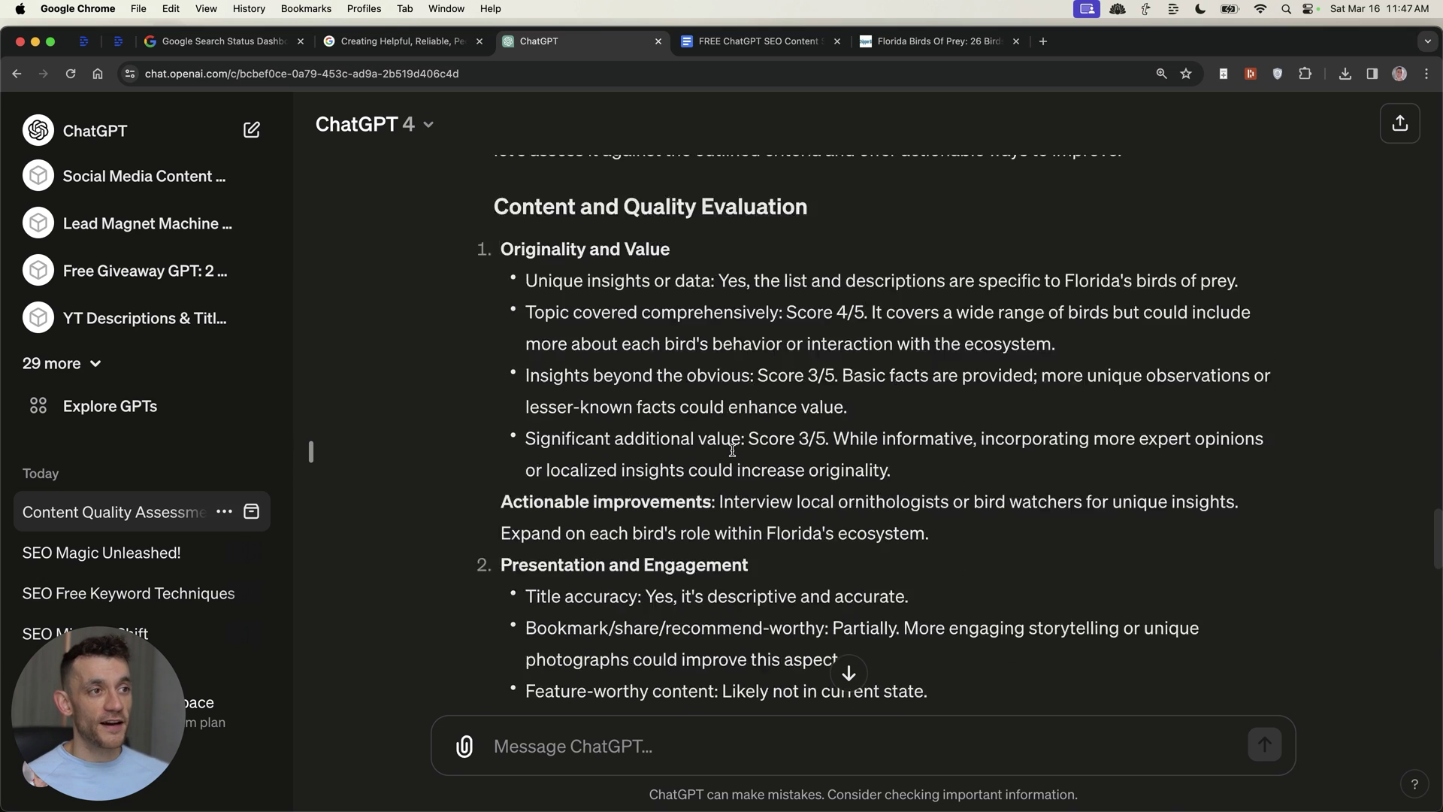
scroll(615, 512, "down", 15)
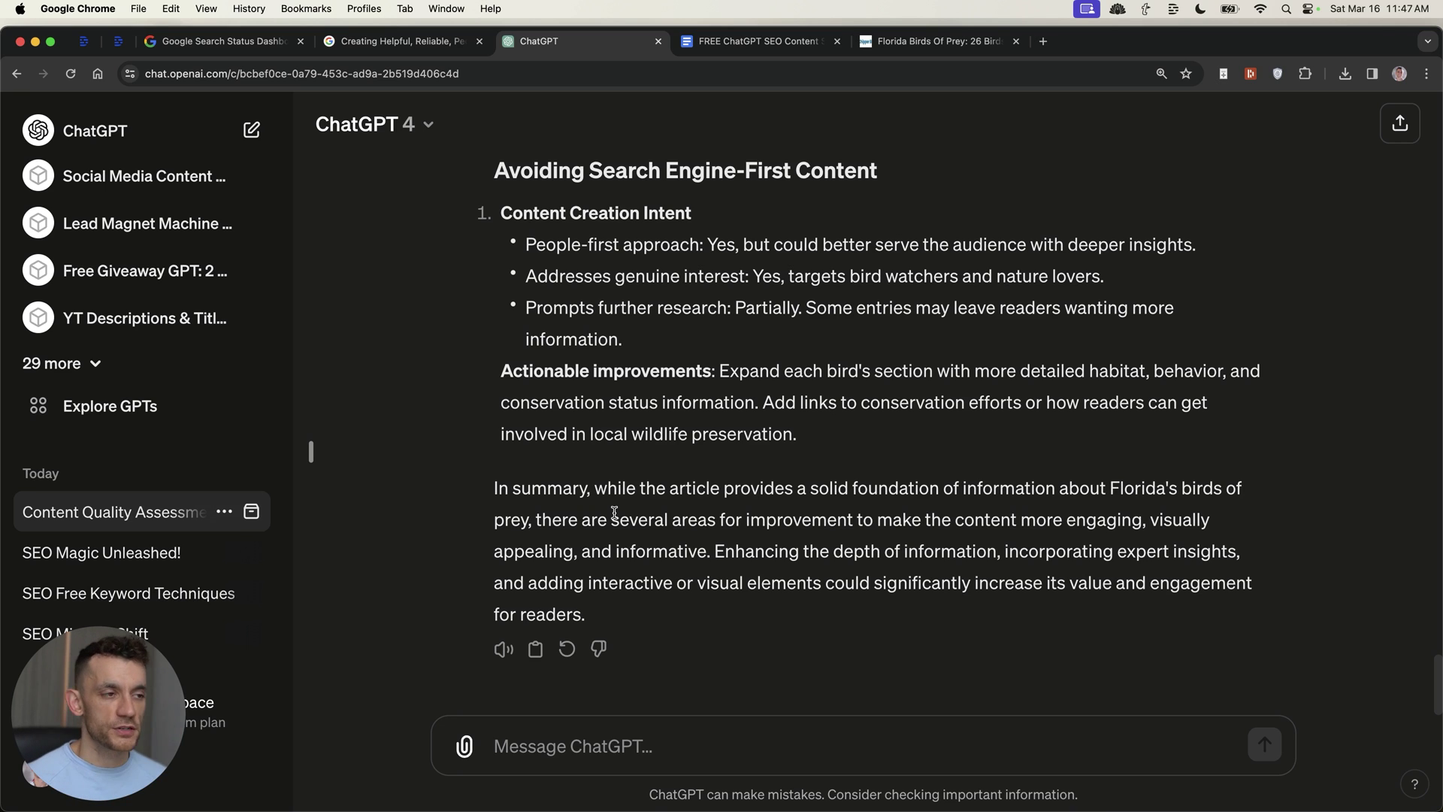
scroll(322, 396, "up", 15)
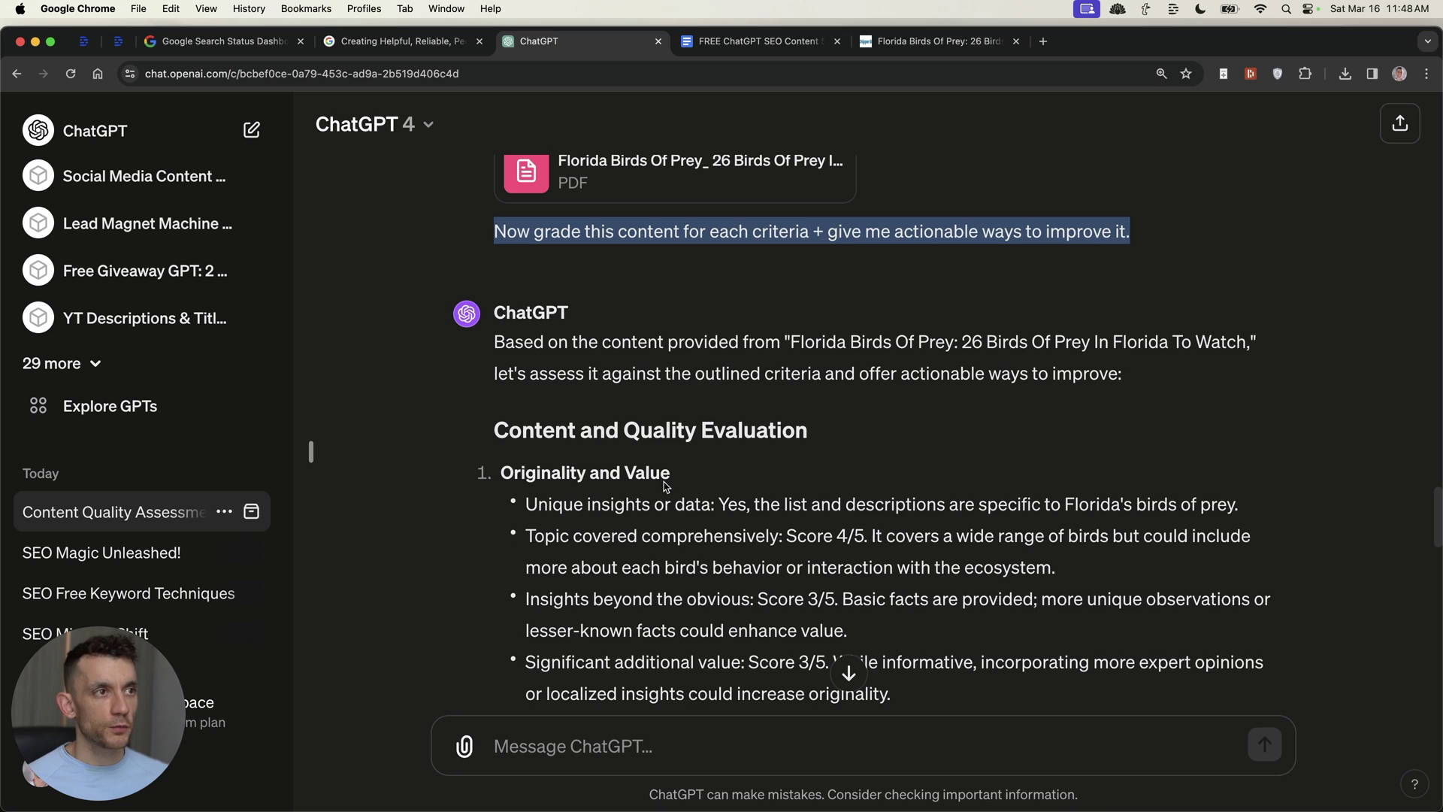
scroll(606, 299, "up", 1)
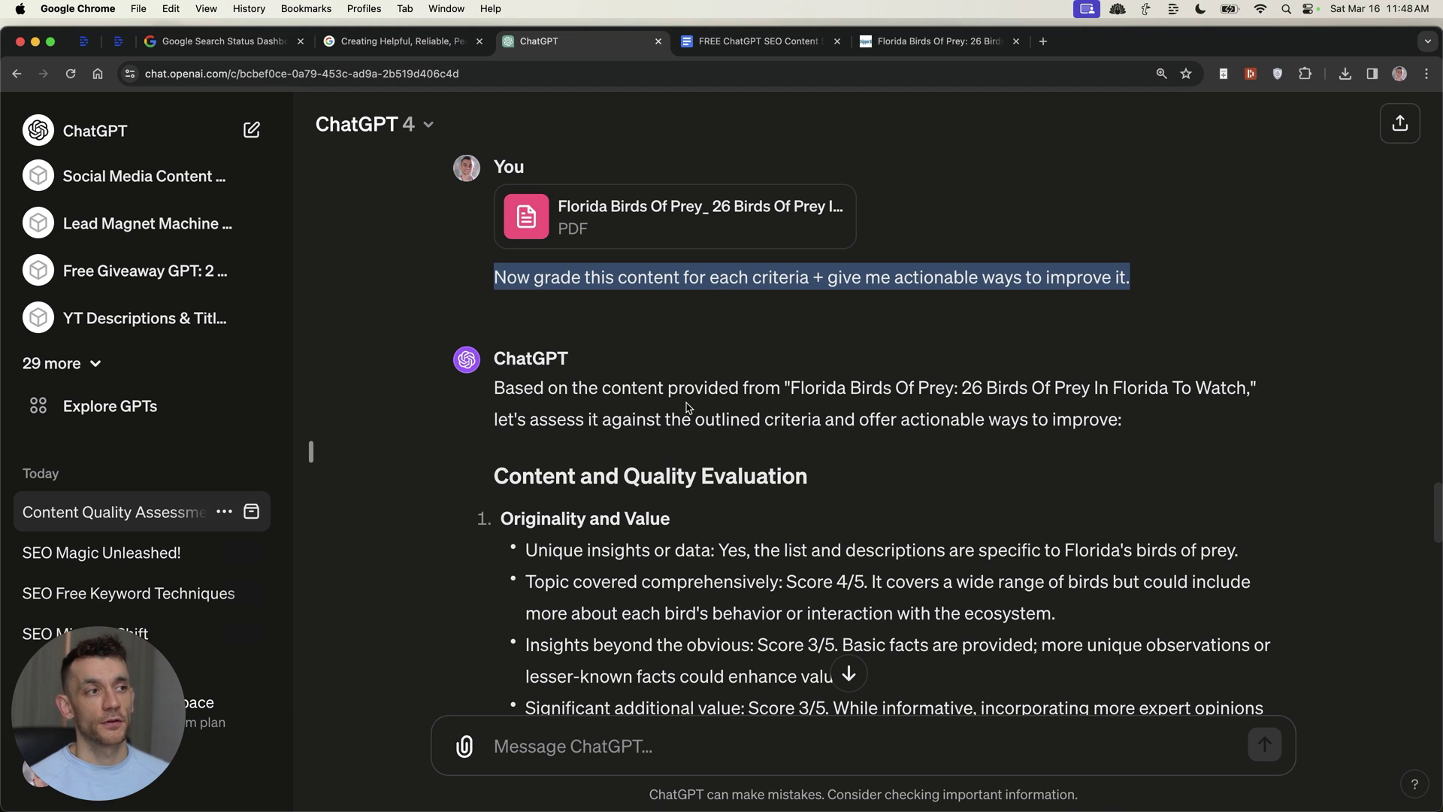
left_click(683, 337)
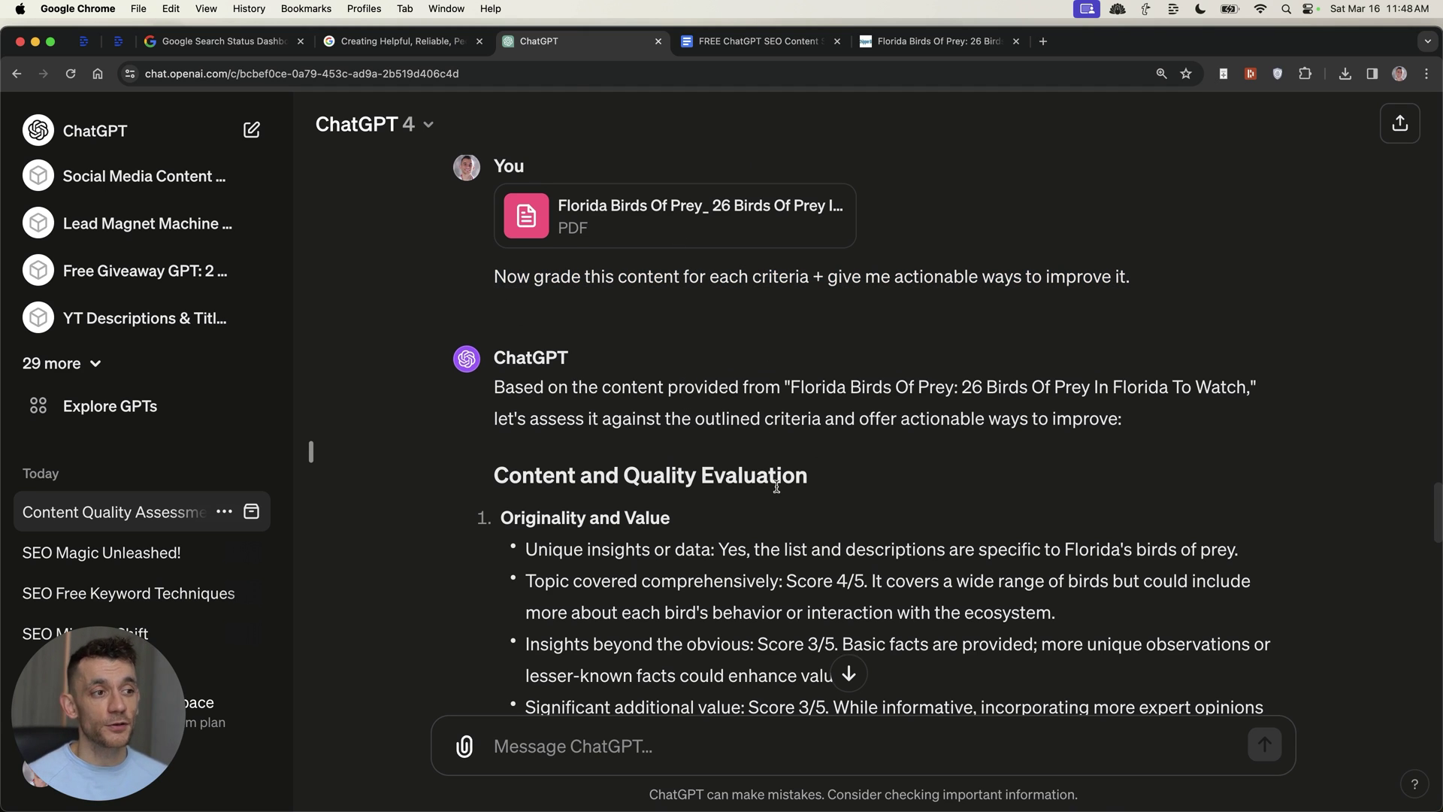
scroll(727, 302, "down", 15)
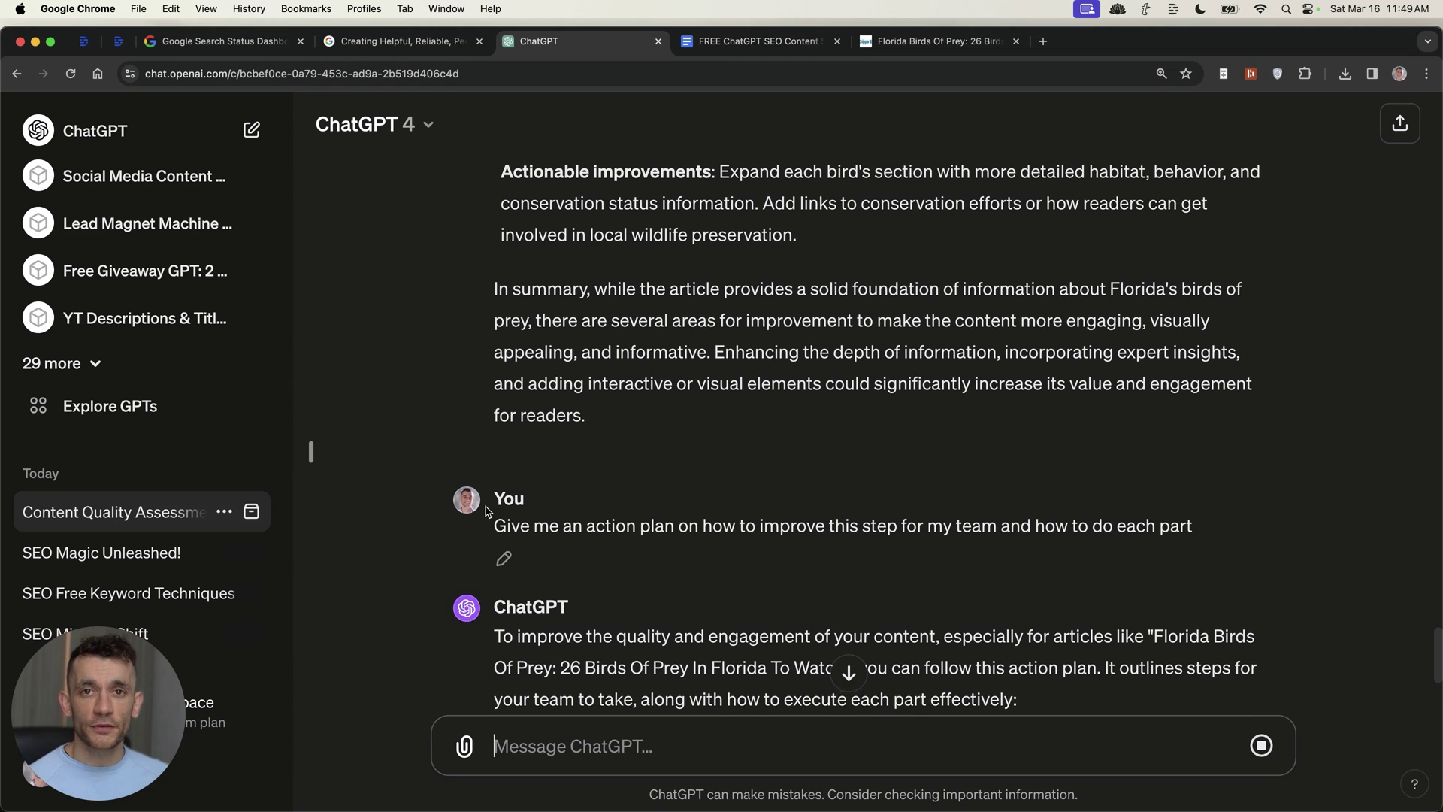
Step: Review the sent action-plan request and the first task in the reply
scroll(492, 511, "up", 1)
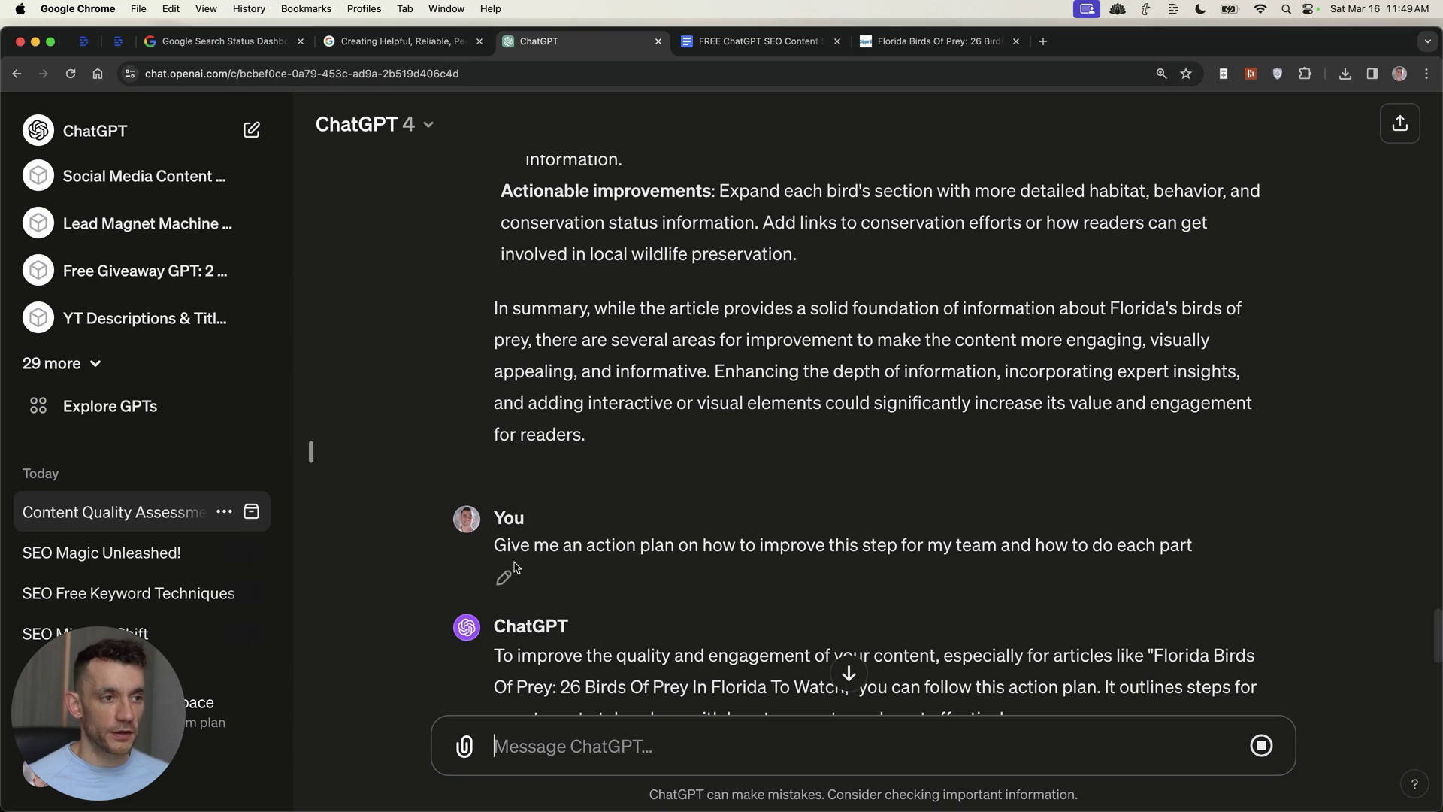
left_click_drag(496, 543, 1247, 551)
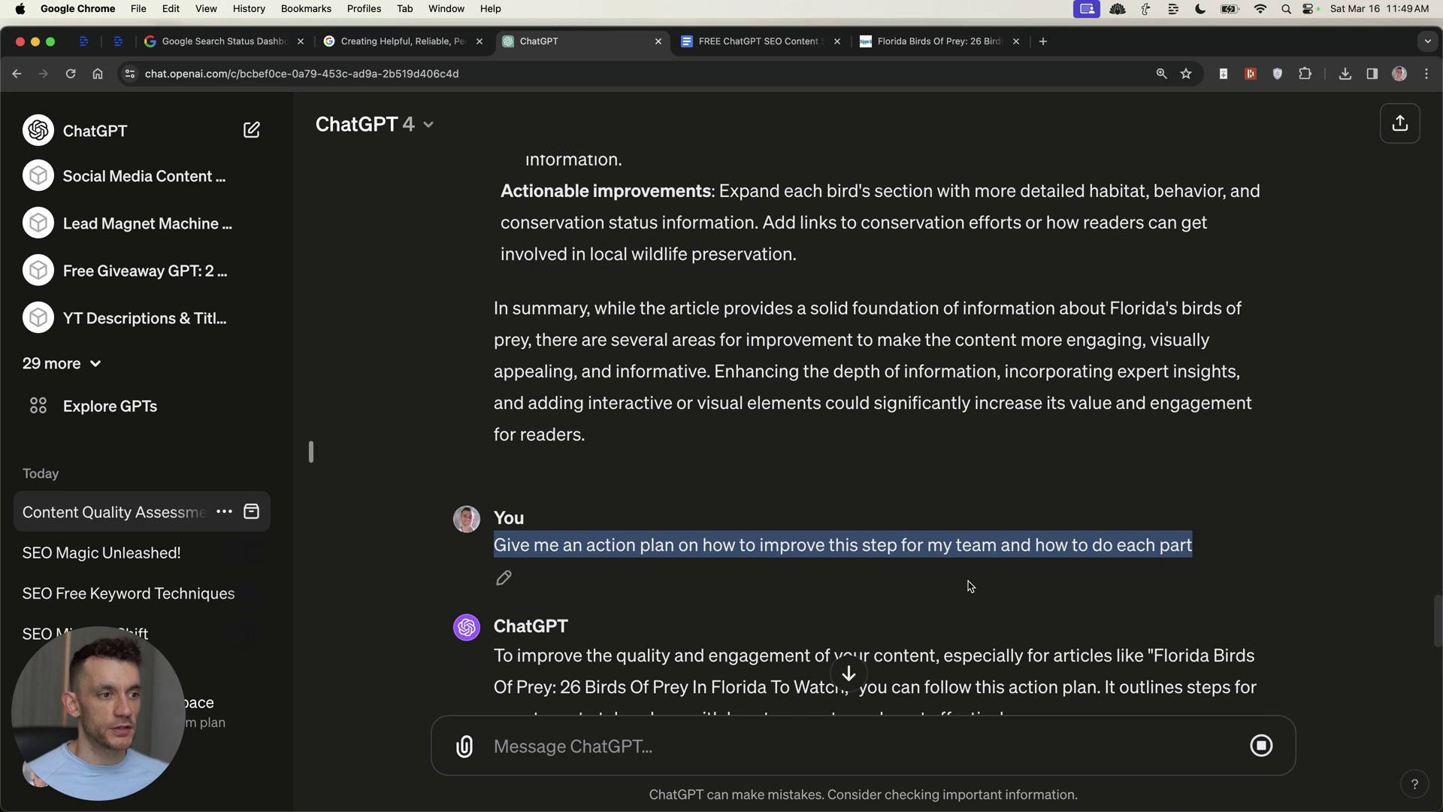
scroll(970, 591, "down", 5)
scroll(969, 591, "down", 2)
left_click_drag(477, 211, 611, 285)
left_click(506, 241)
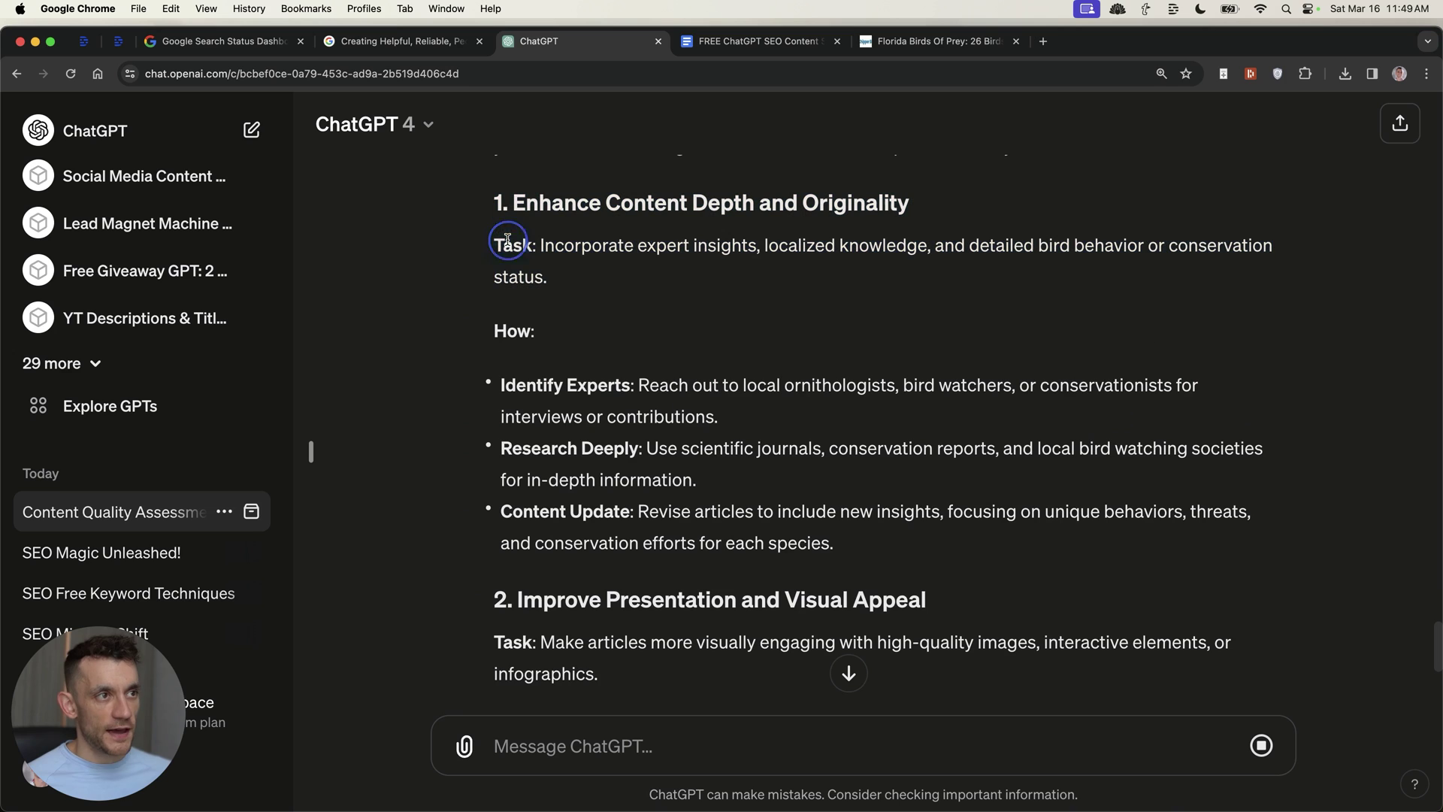
left_click_drag(493, 245, 1053, 275)
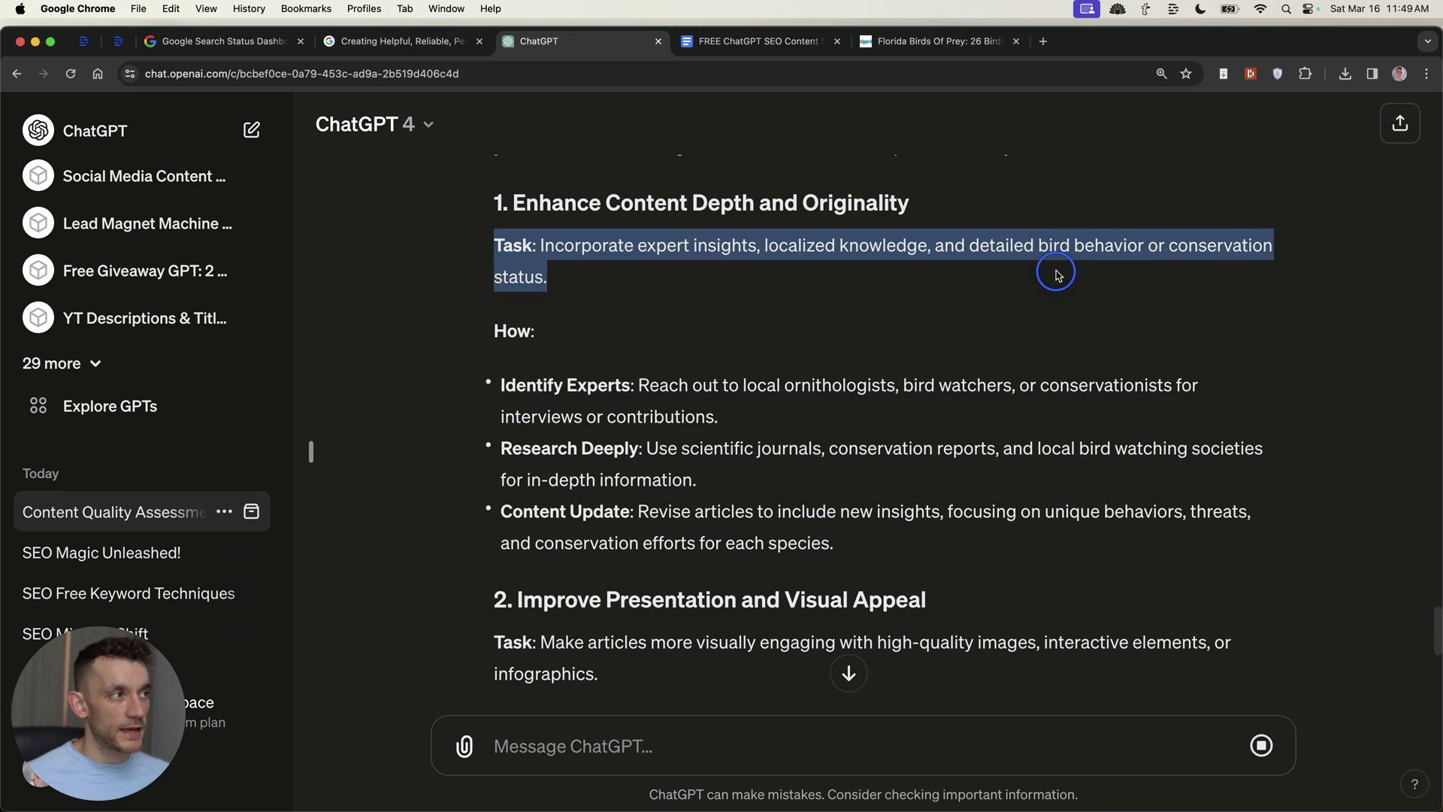
Step: Read the first task's How advice, including the Identify Experts bullet
scroll(544, 340, "down", 1)
left_click_drag(489, 278, 593, 290)
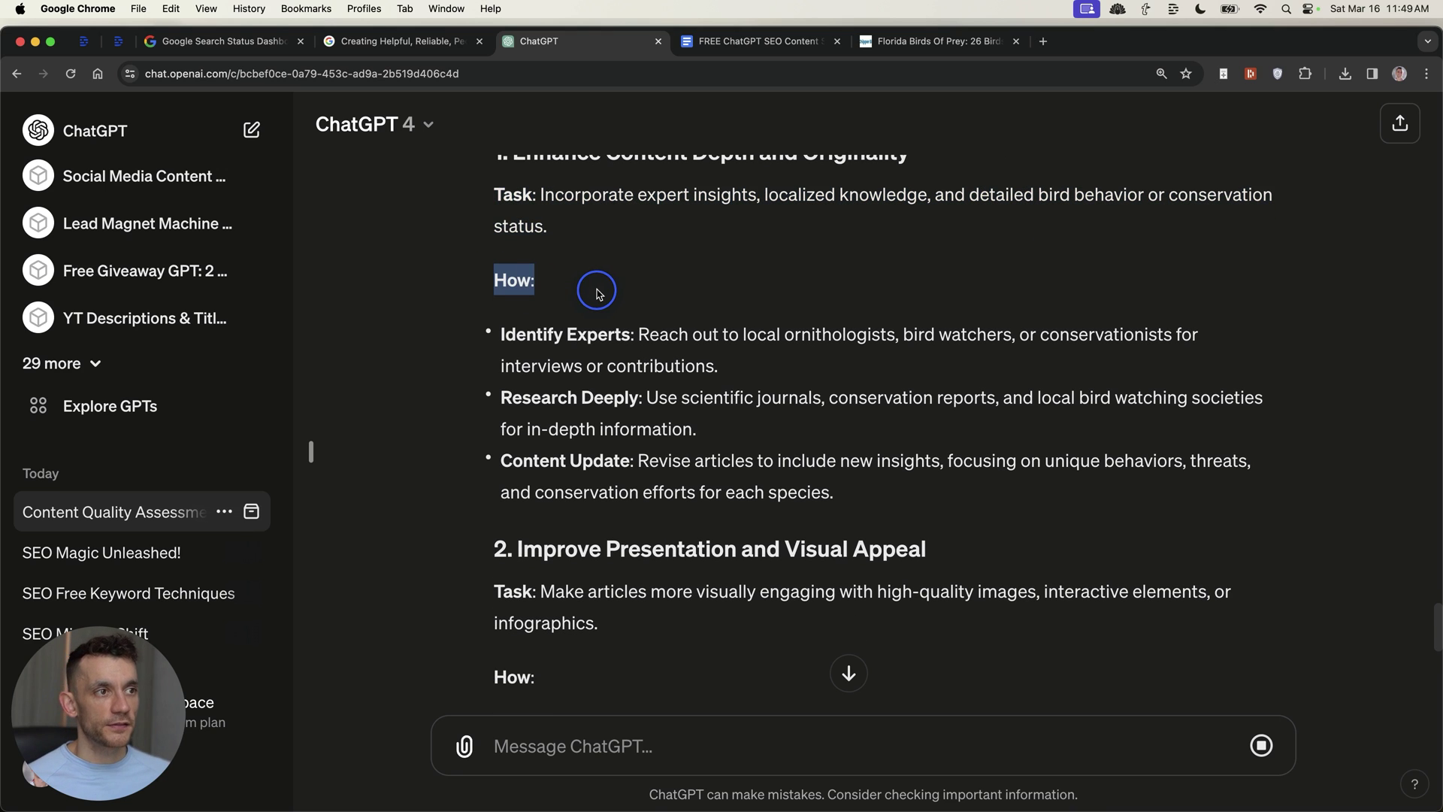
left_click(671, 338)
left_click_drag(671, 337, 912, 370)
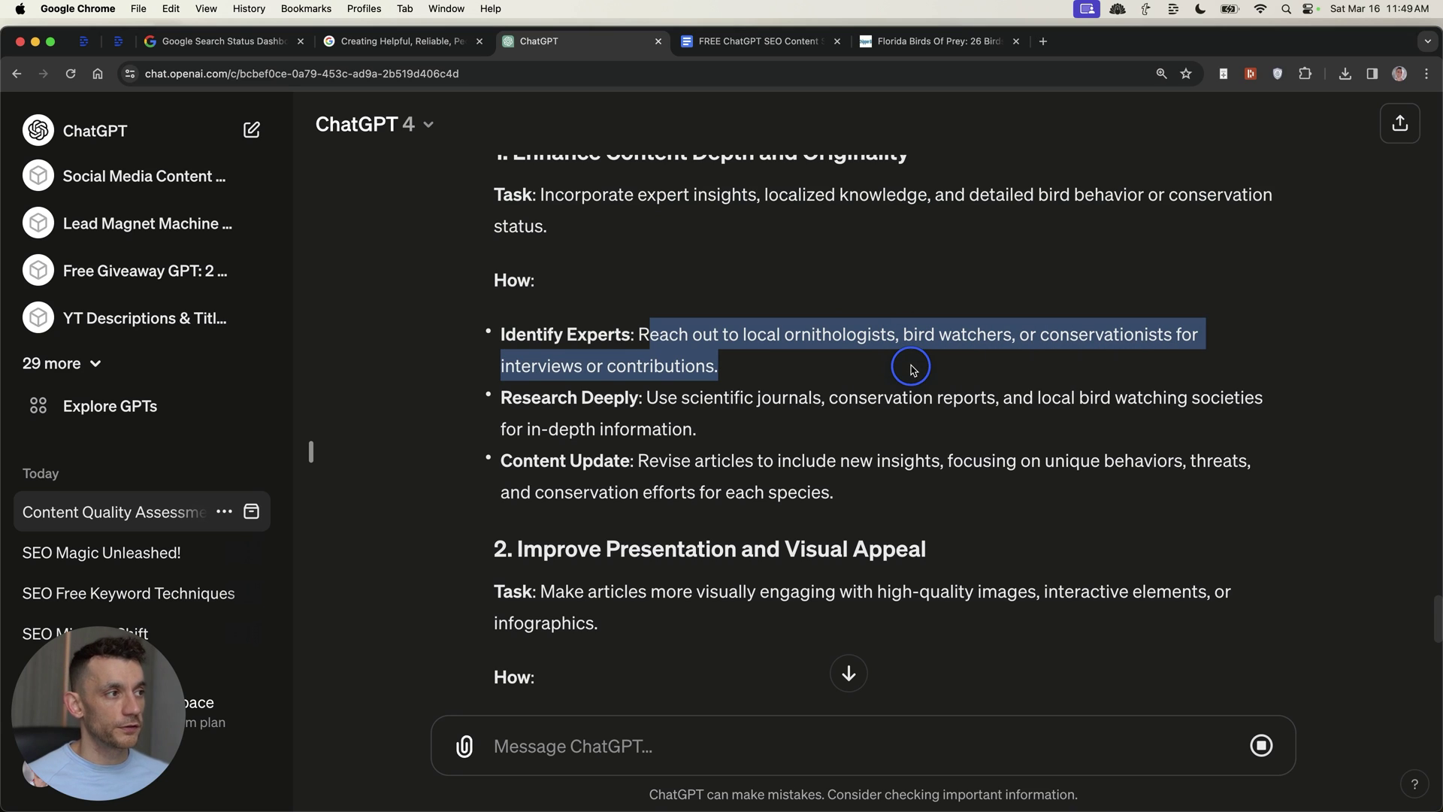
triple_click(637, 365)
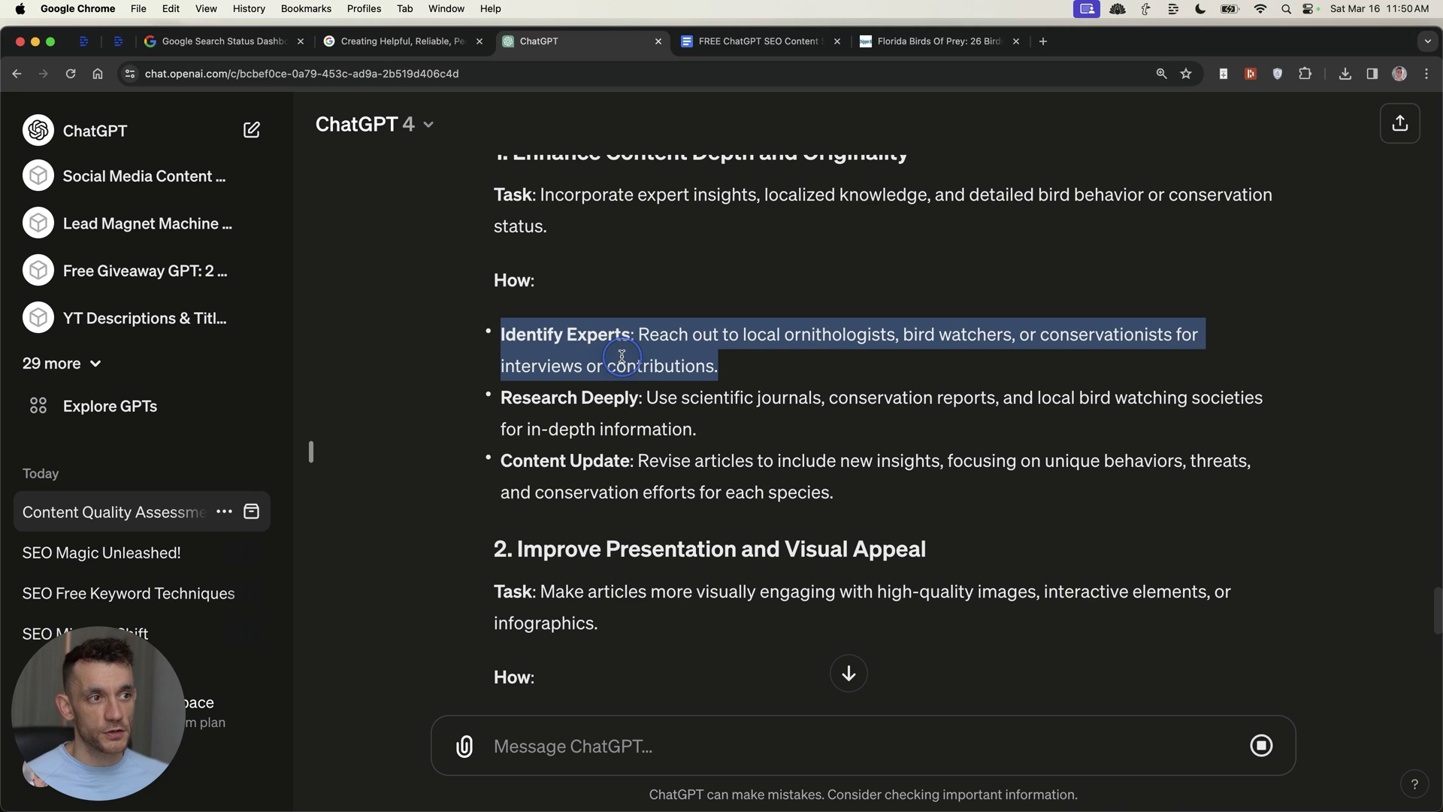
left_click(695, 410)
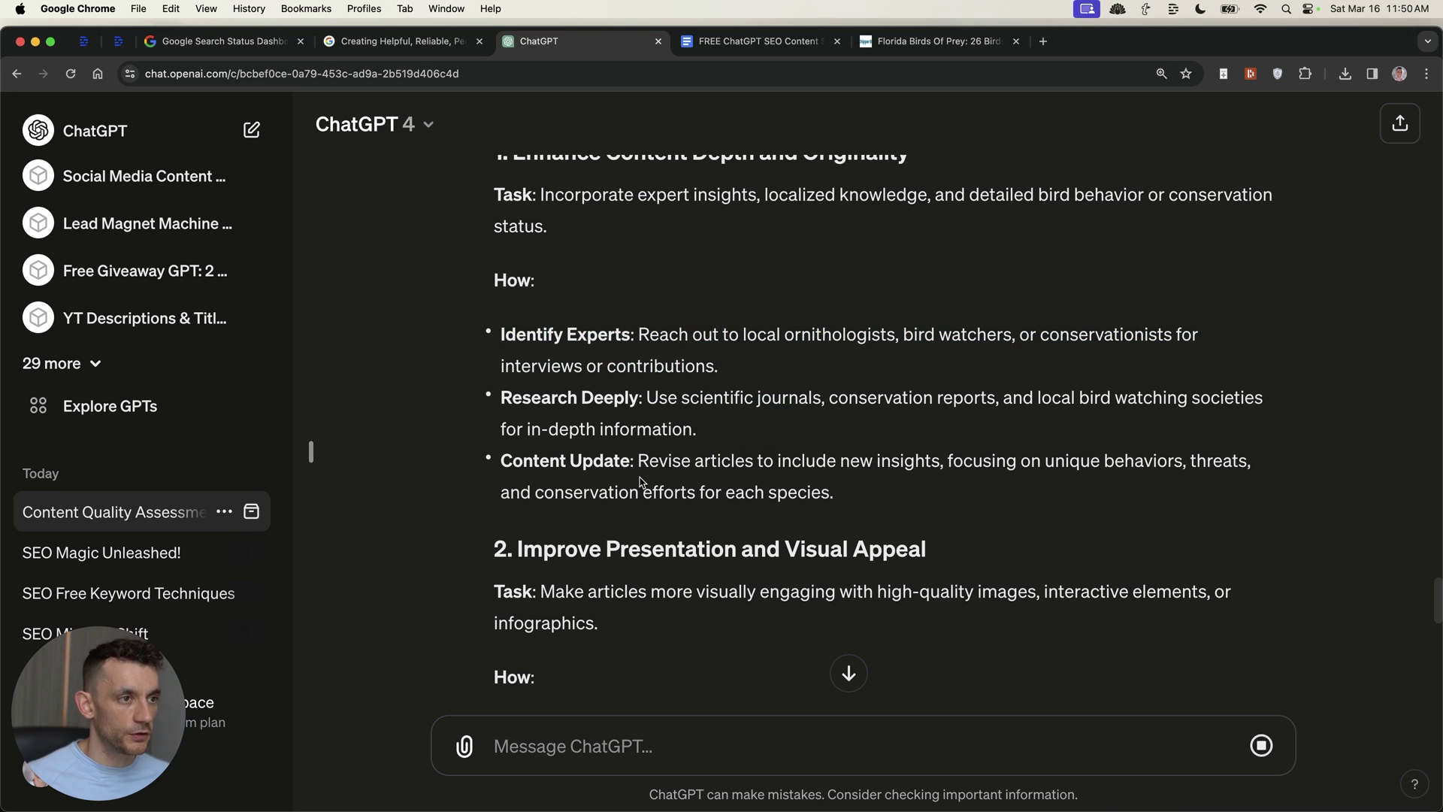
scroll(526, 449, "down", 5)
left_click_drag(501, 393, 795, 527)
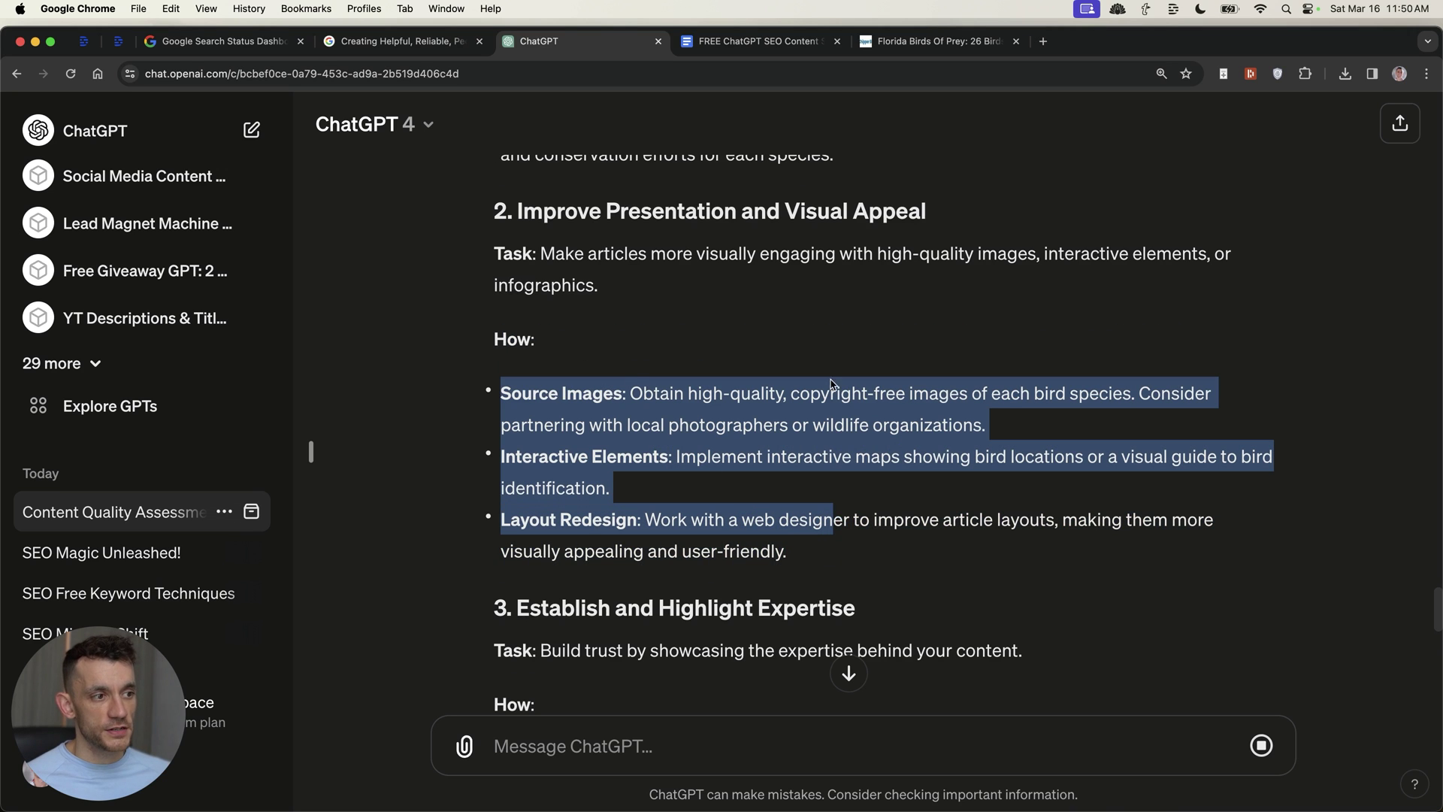
Step: Scroll through the finished five-part action plan and back up to select the original request
scroll(778, 473, "down", 6)
scroll(777, 478, "down", 15)
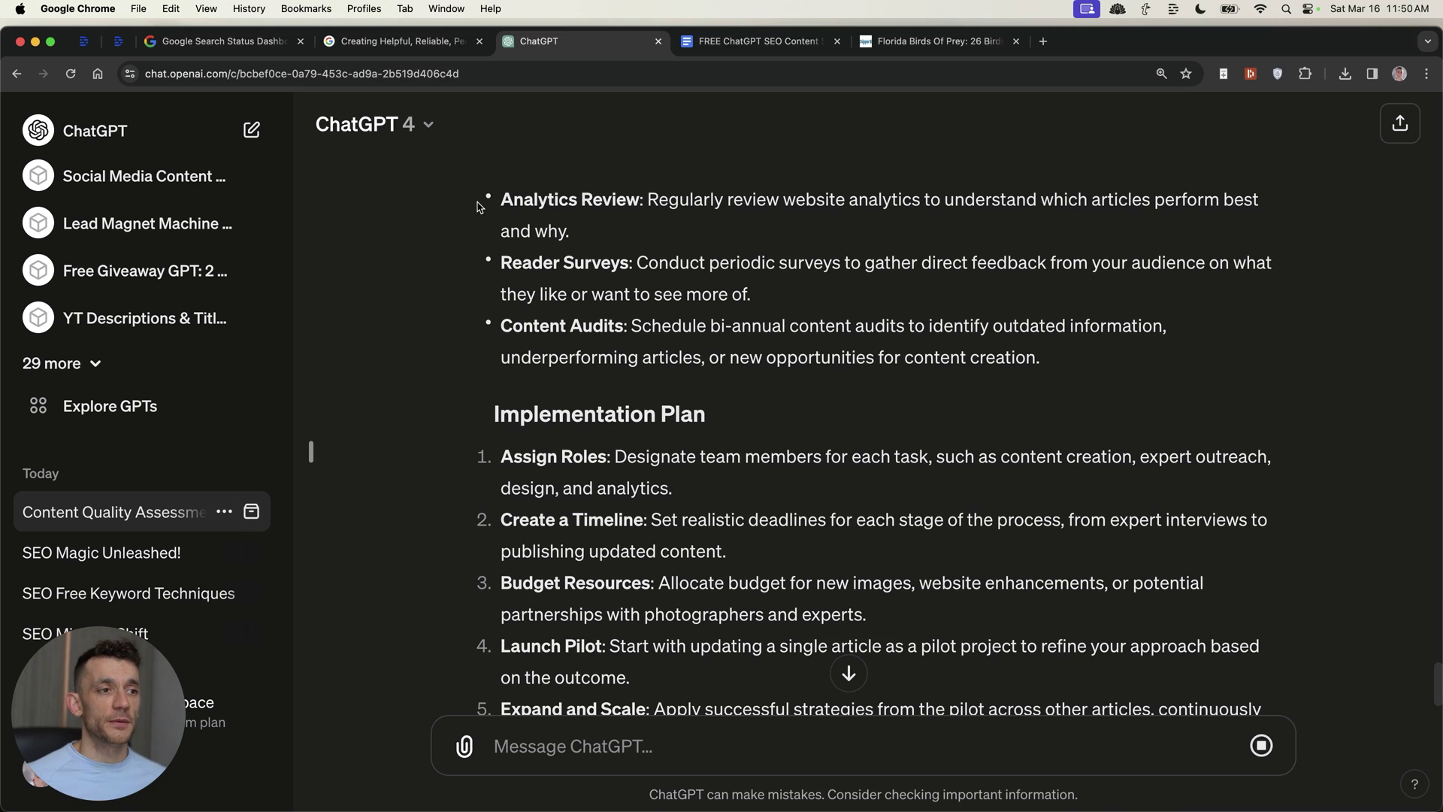
scroll(818, 338, "down", 3)
scroll(844, 579, "up", 8)
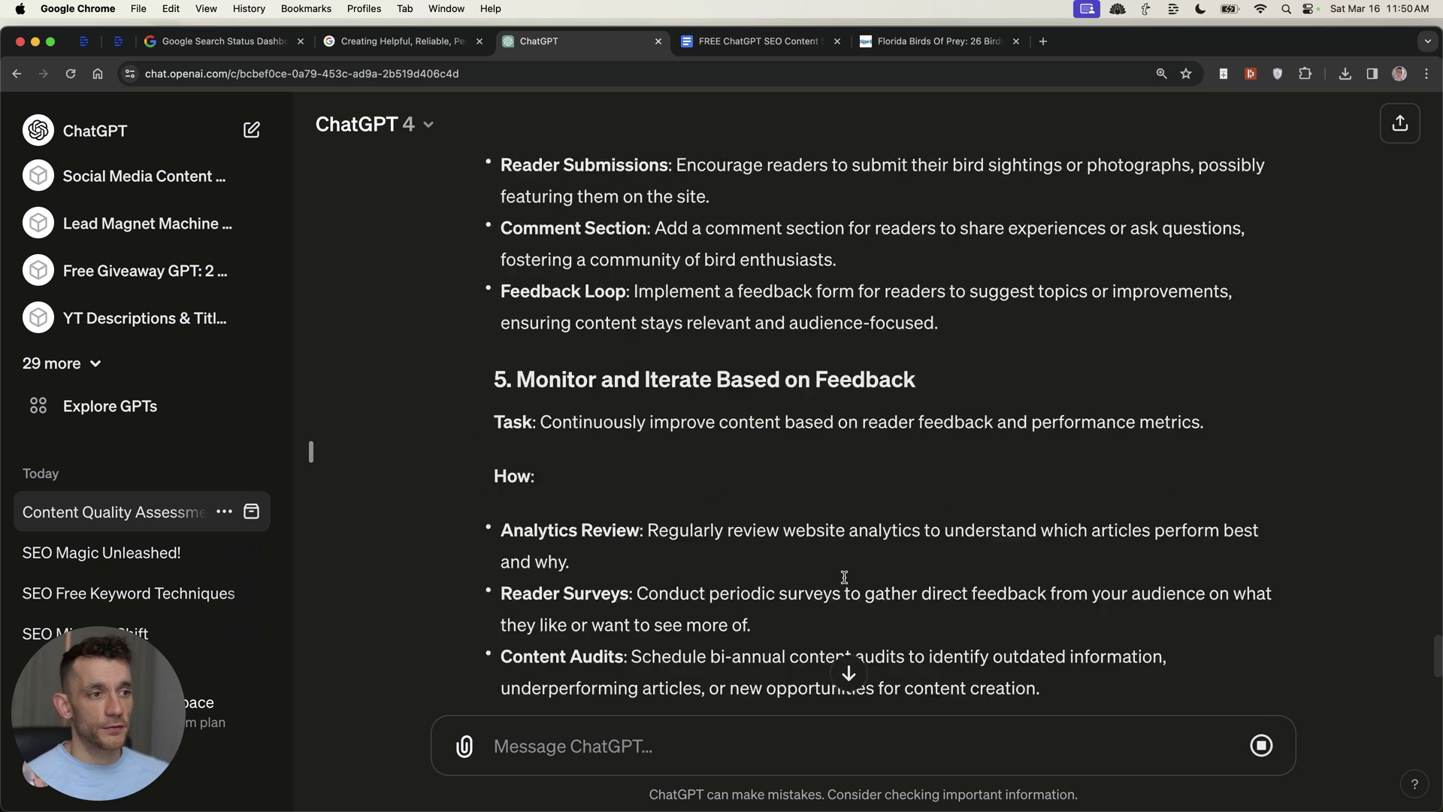
scroll(845, 578, "down", 7)
scroll(844, 578, "up", 15)
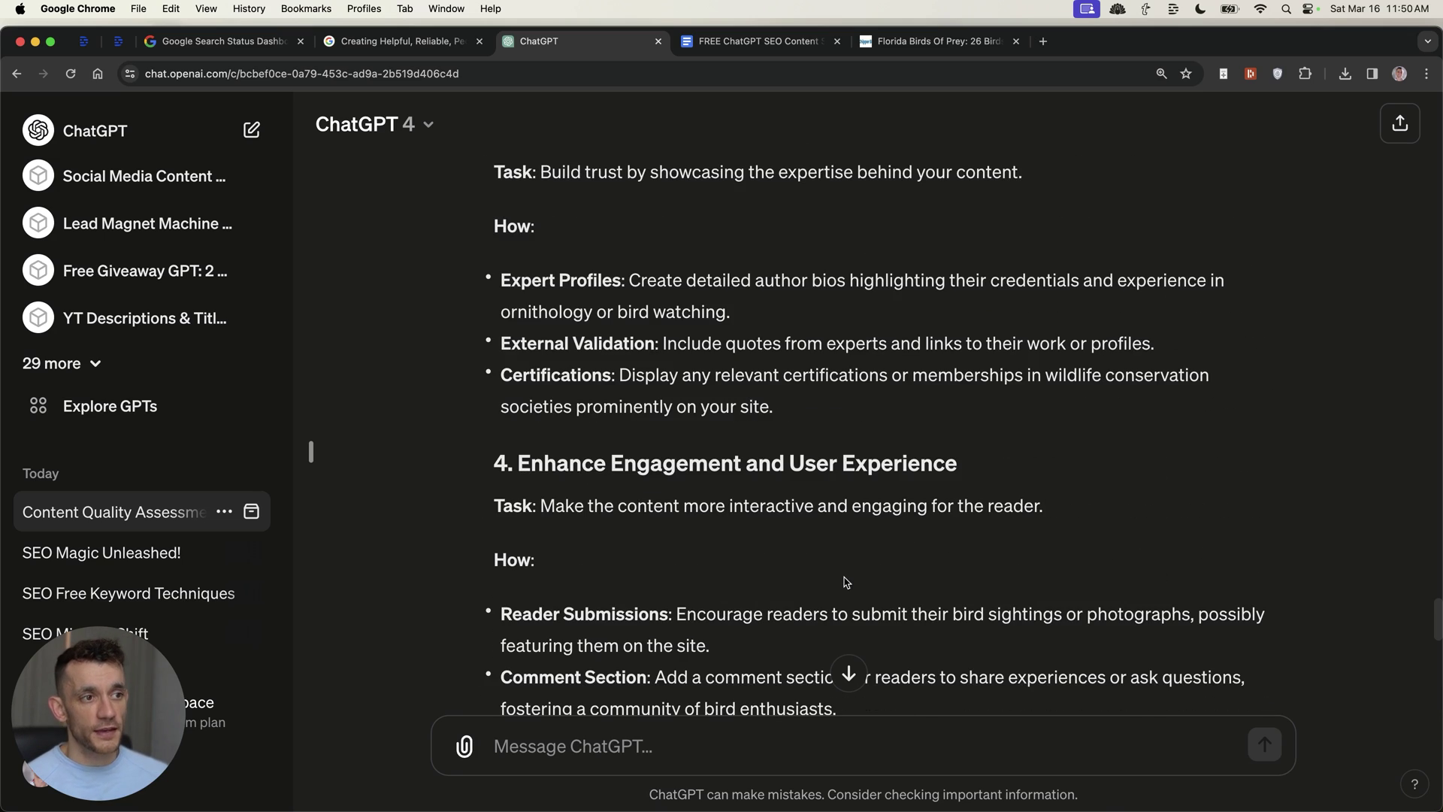
scroll(846, 583, "down", 4)
left_click(792, 364)
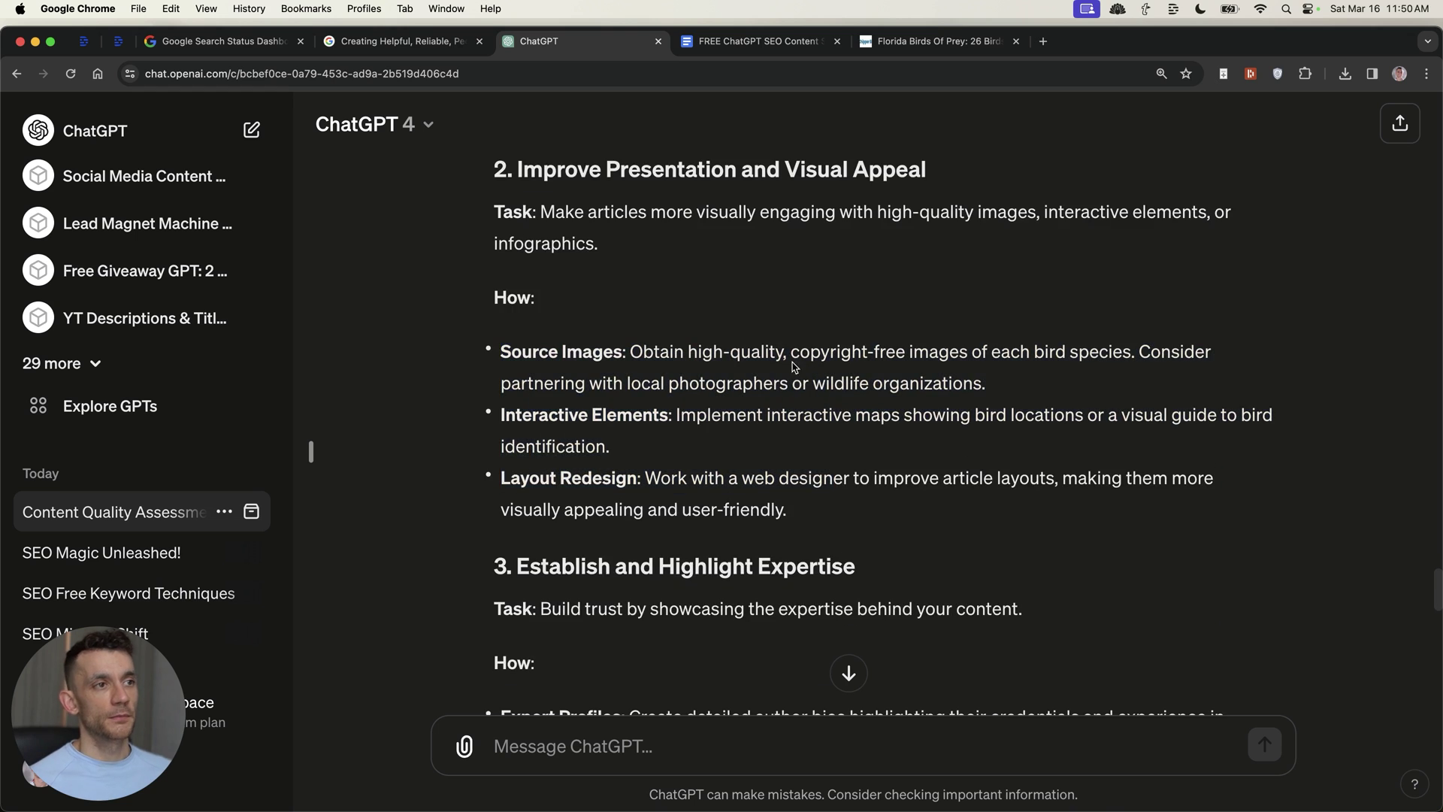
scroll(792, 365, "up", 8)
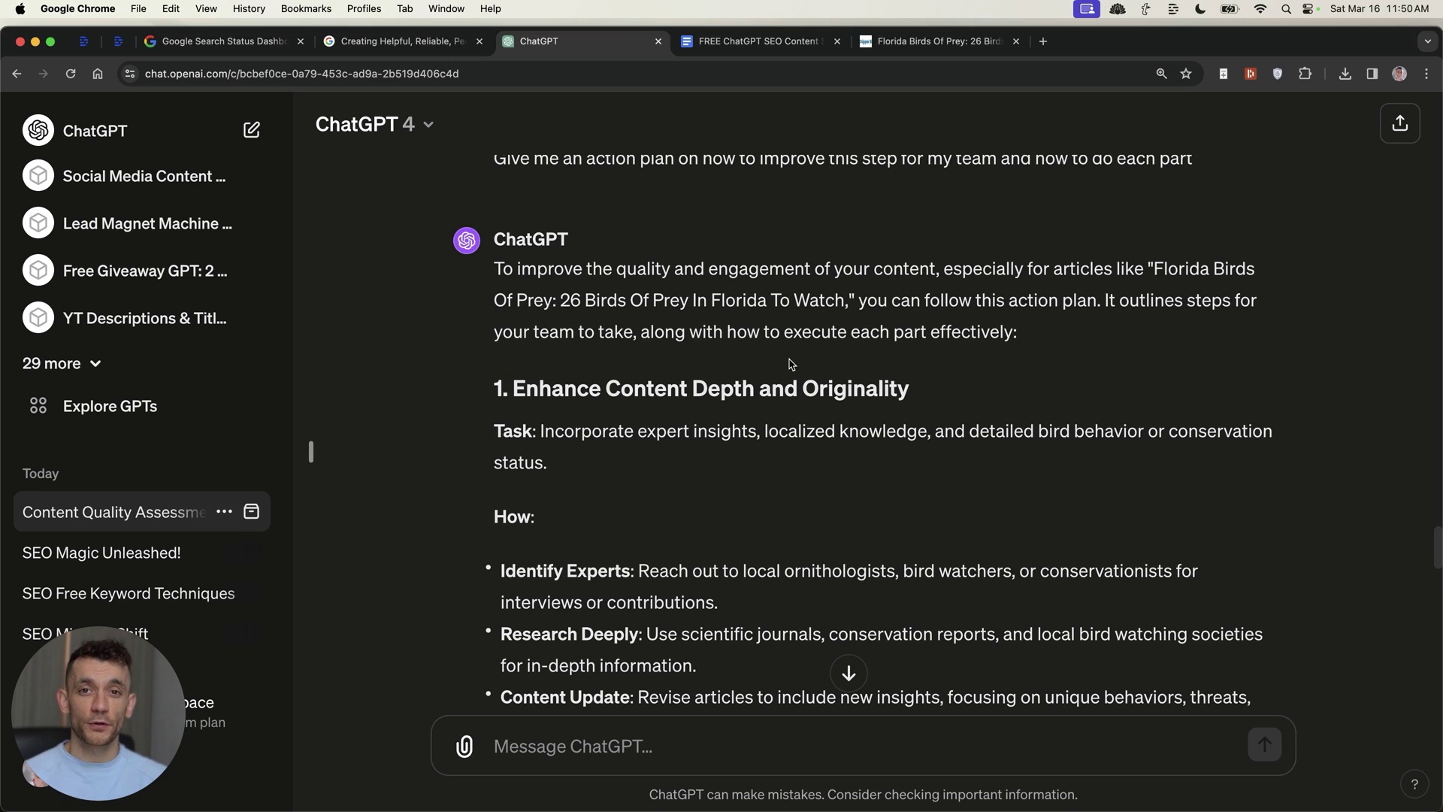
scroll(791, 364, "up", 1)
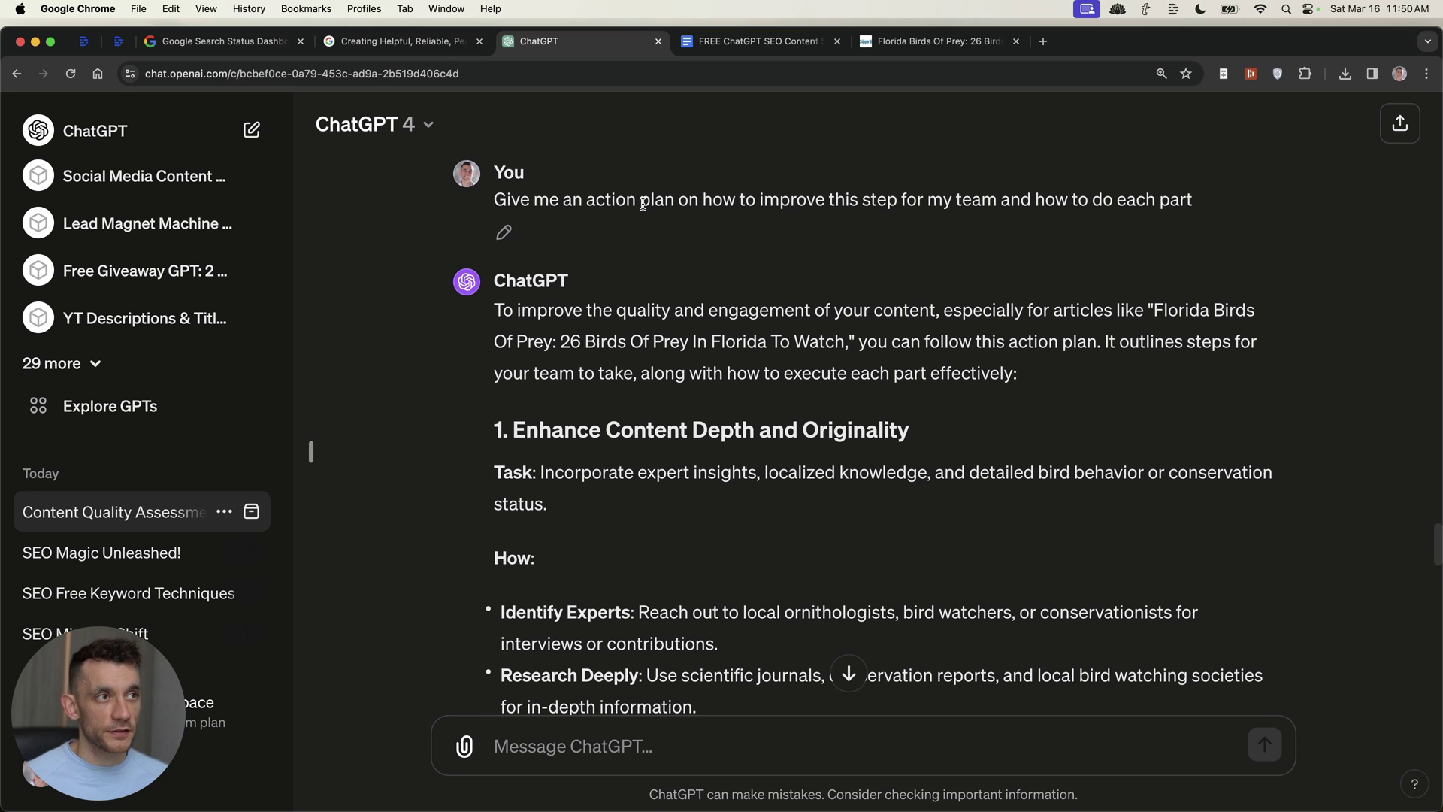
triple_click(641, 201)
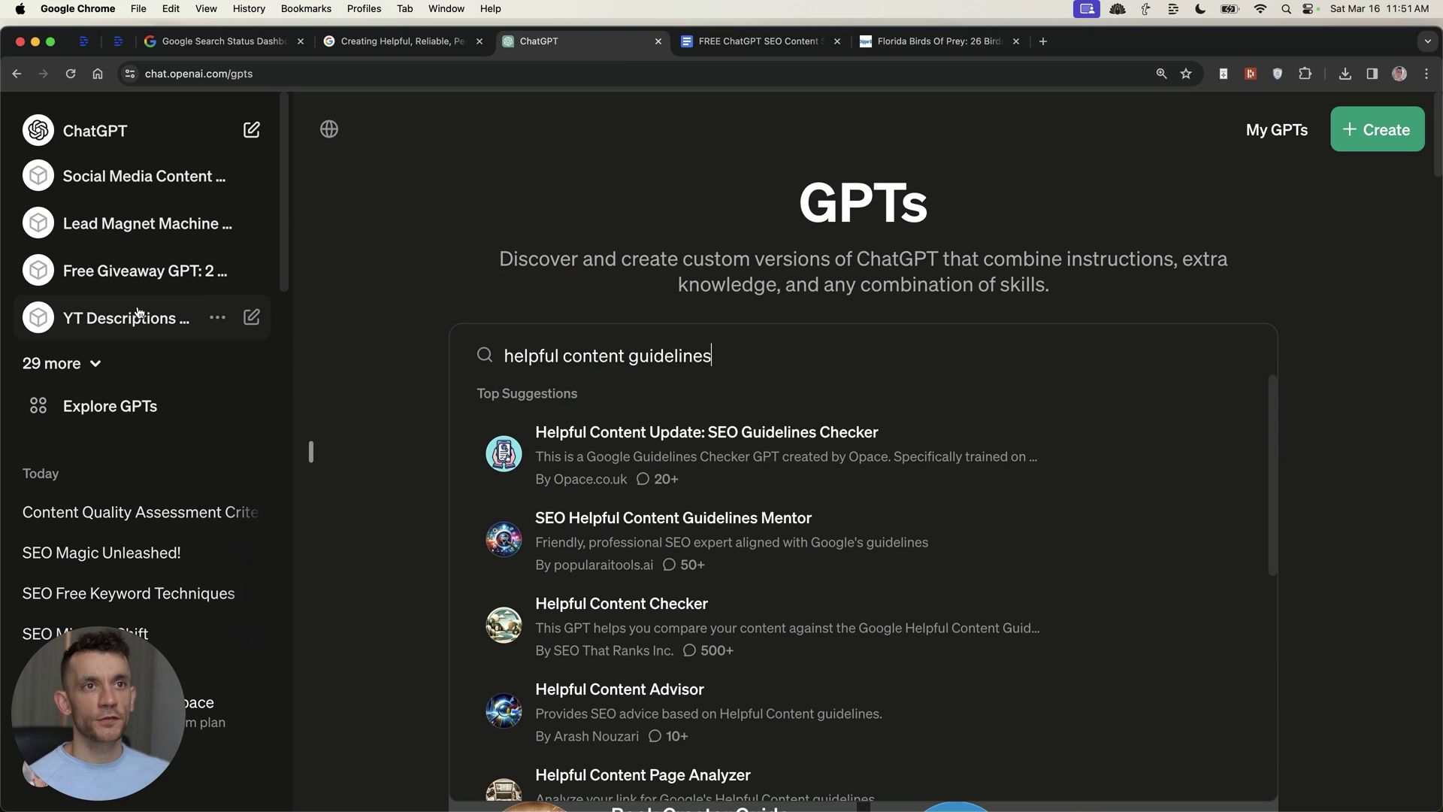
Step: Change the GPT store search to 'google guidelines'
left_click(295, 74)
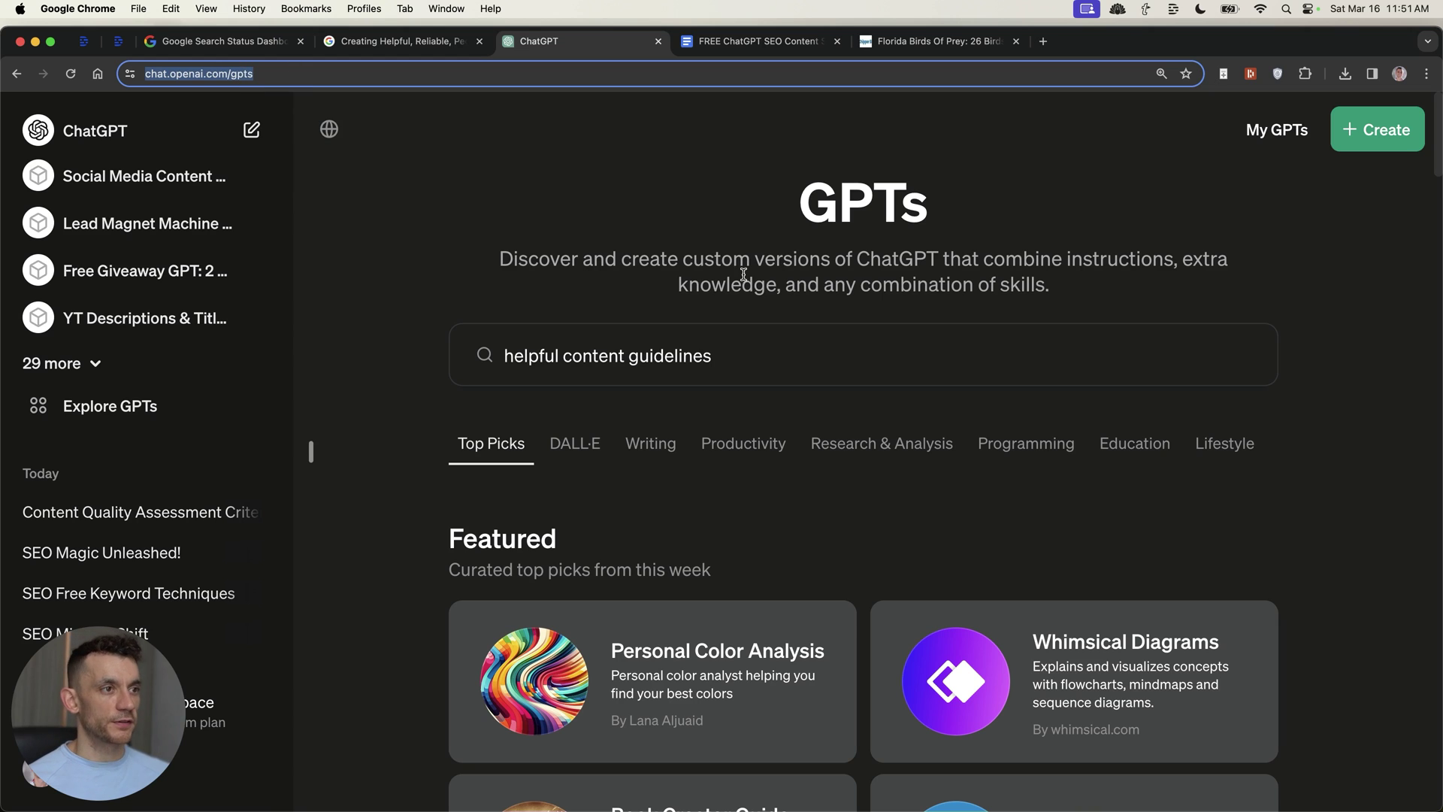
left_click(708, 375)
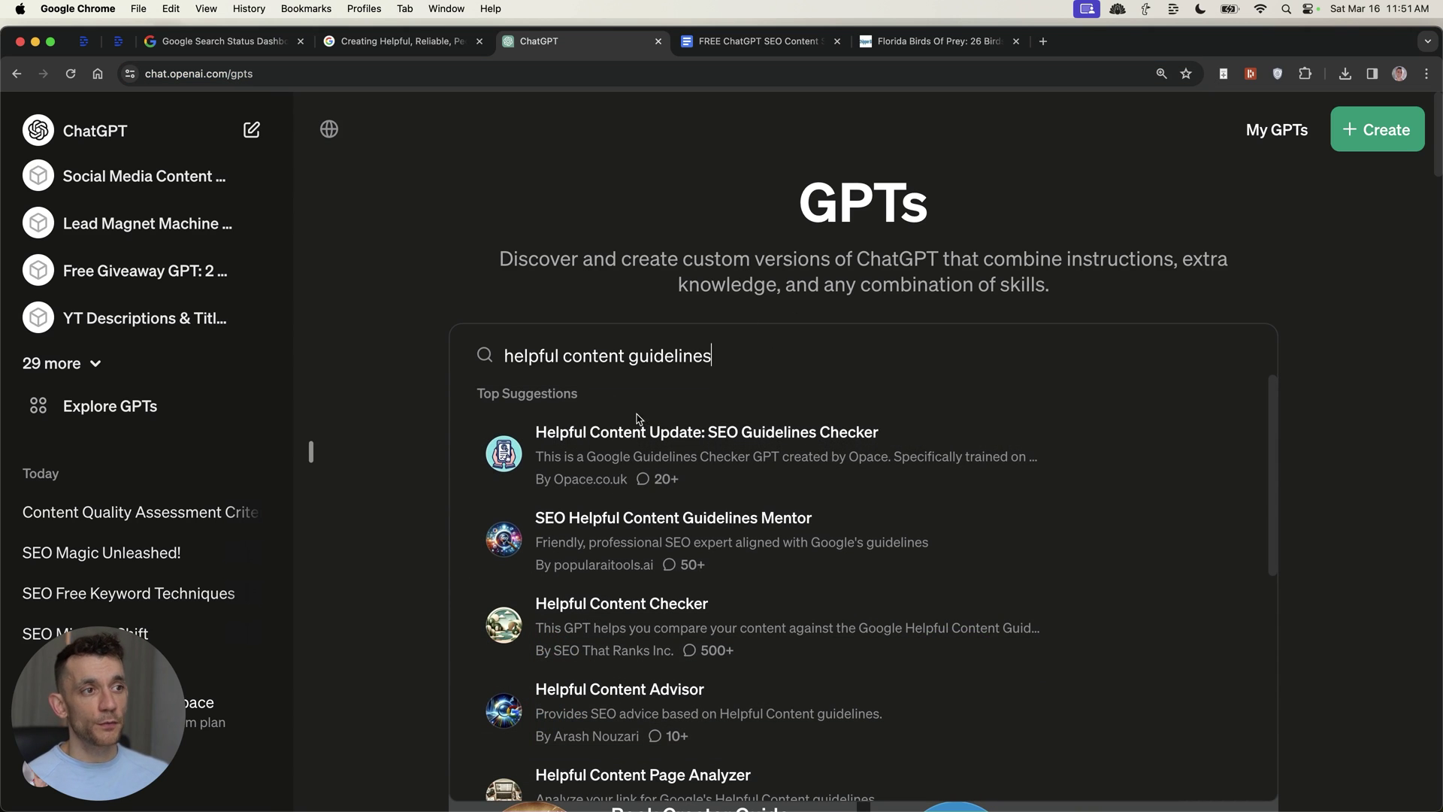
double_click(530, 355)
type("google")
key("alt+Delete")
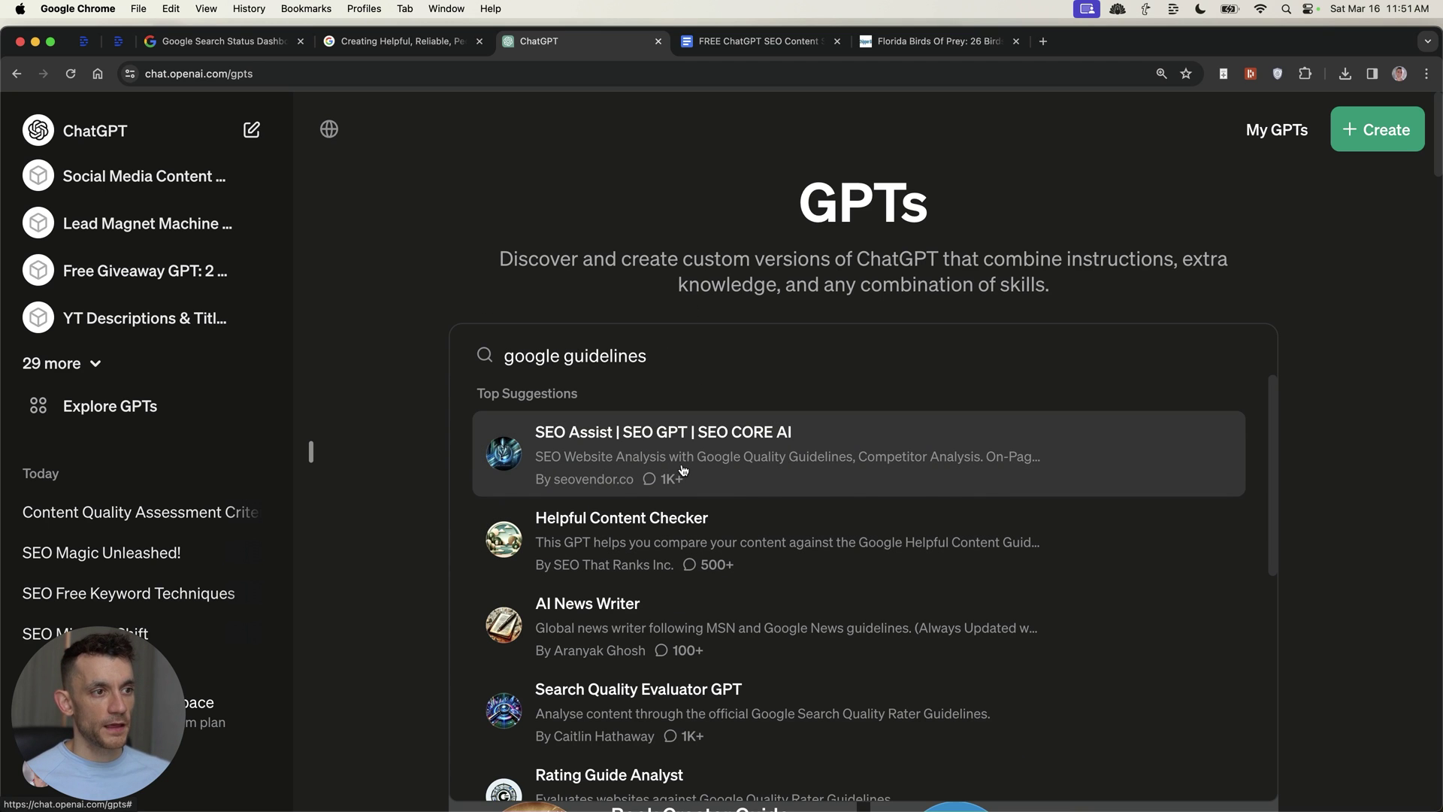
Step: Open the Search Quality Evaluator GPT in a background tab and view its details
scroll(668, 552, "down", 1)
scroll(672, 530, "up", 1)
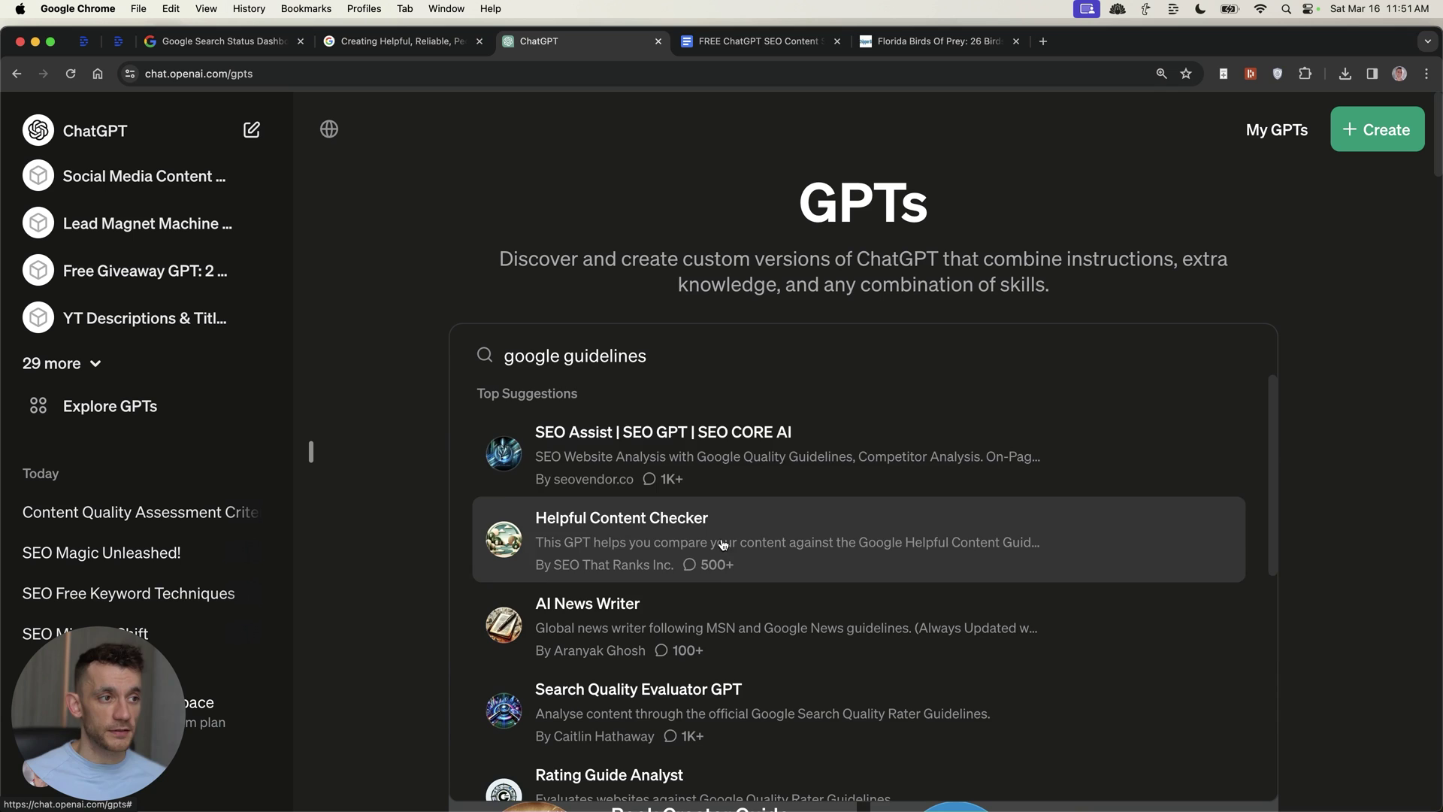
scroll(722, 586, "down", 2)
scroll(639, 579, "up", 2)
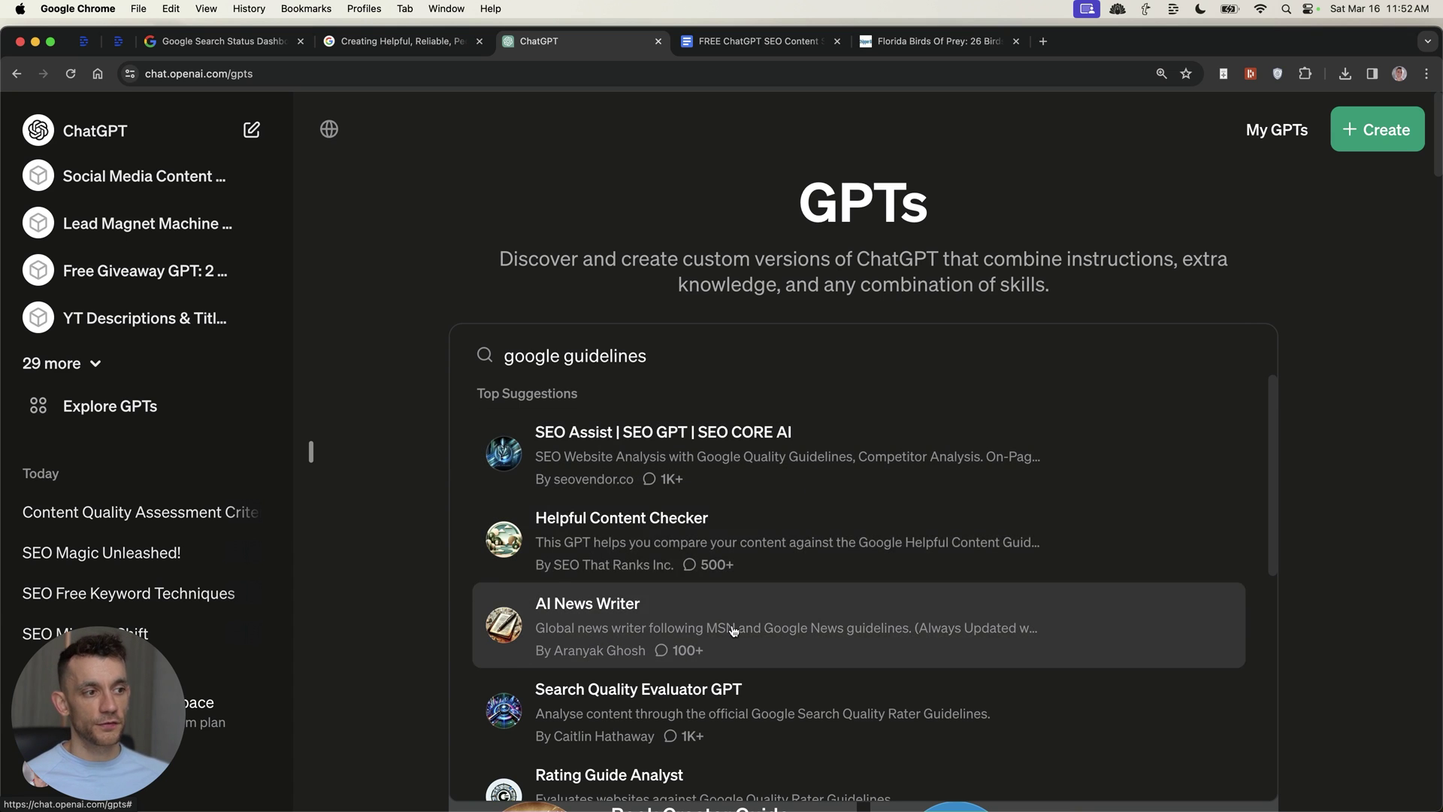
left_click(677, 699, "super")
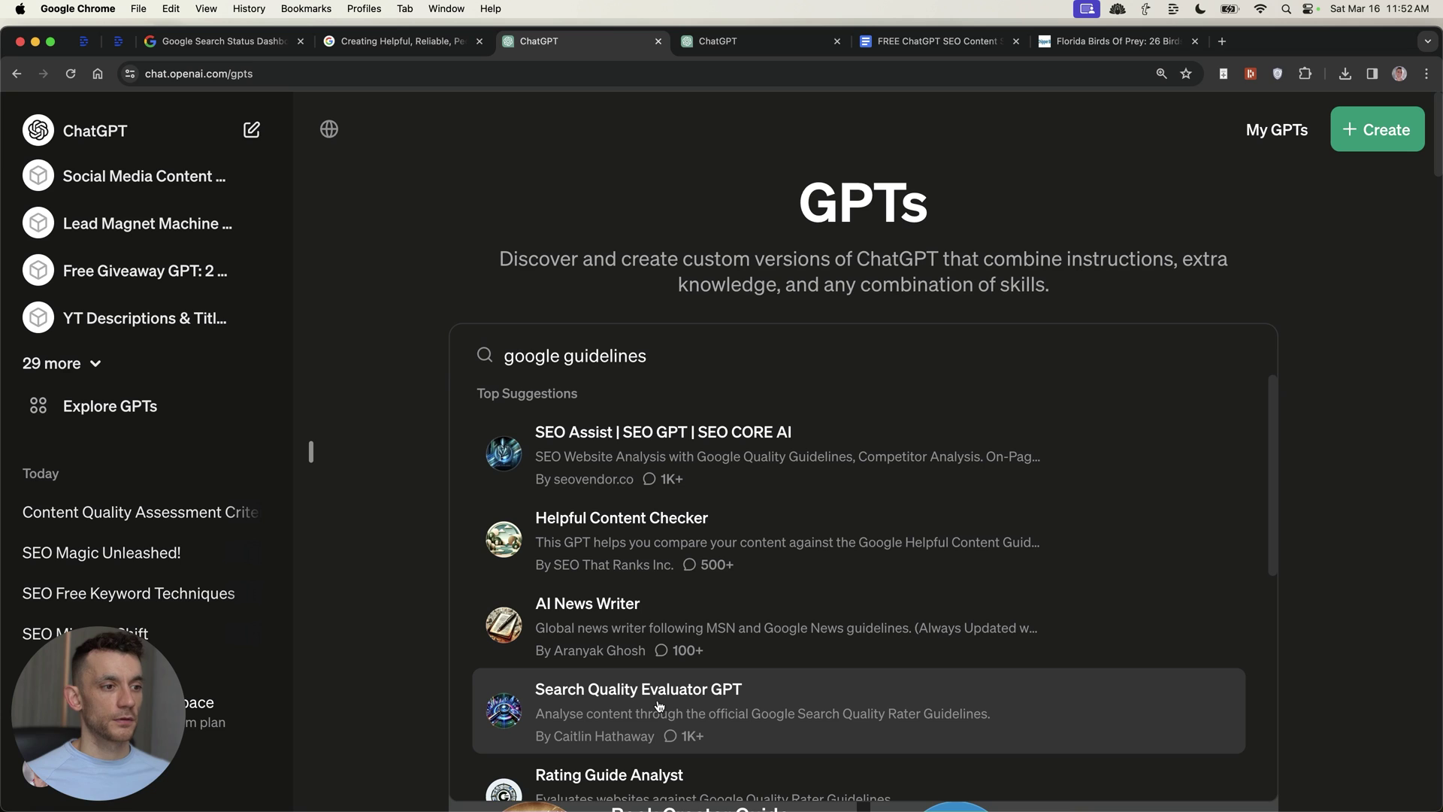
left_click(660, 709)
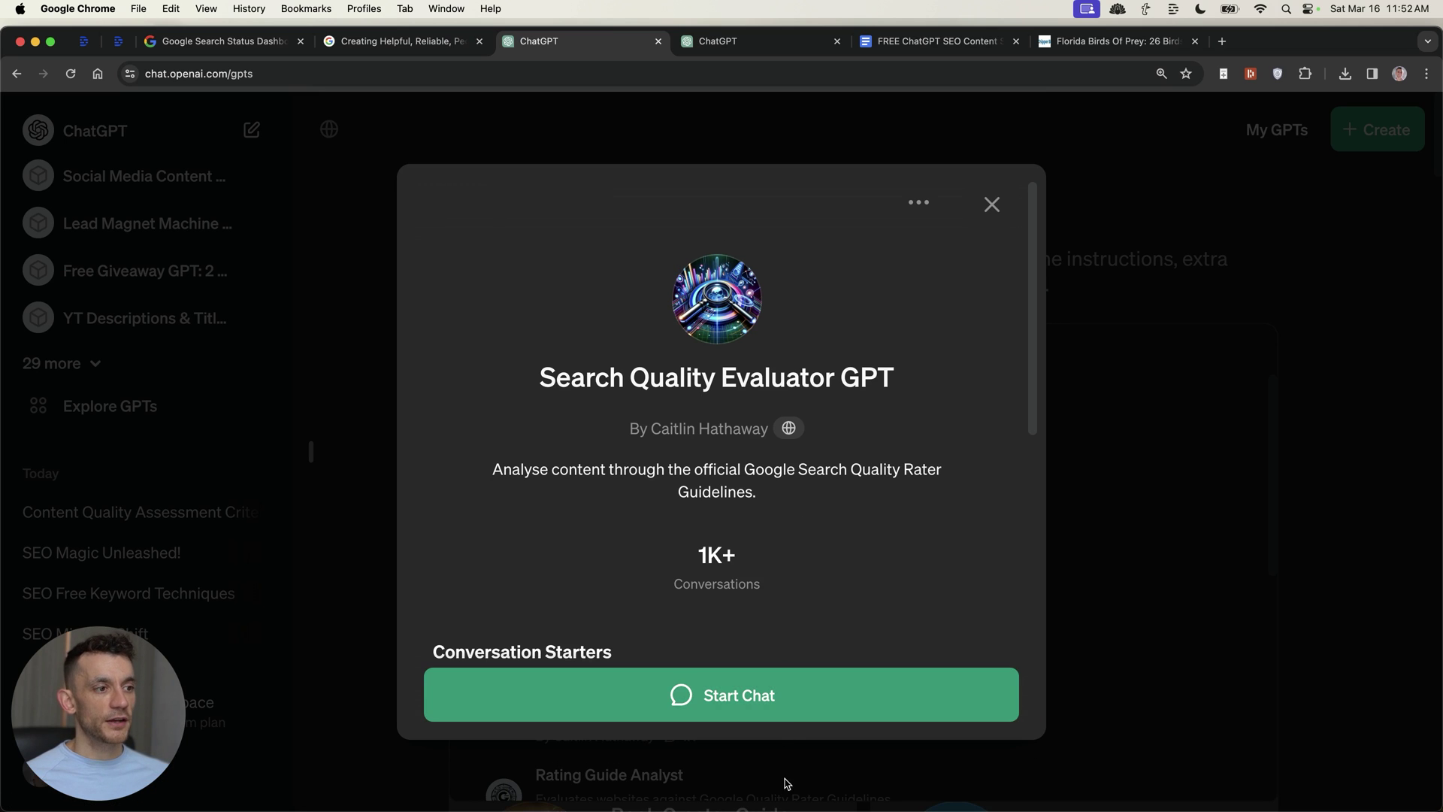
scroll(765, 556, "down", 5)
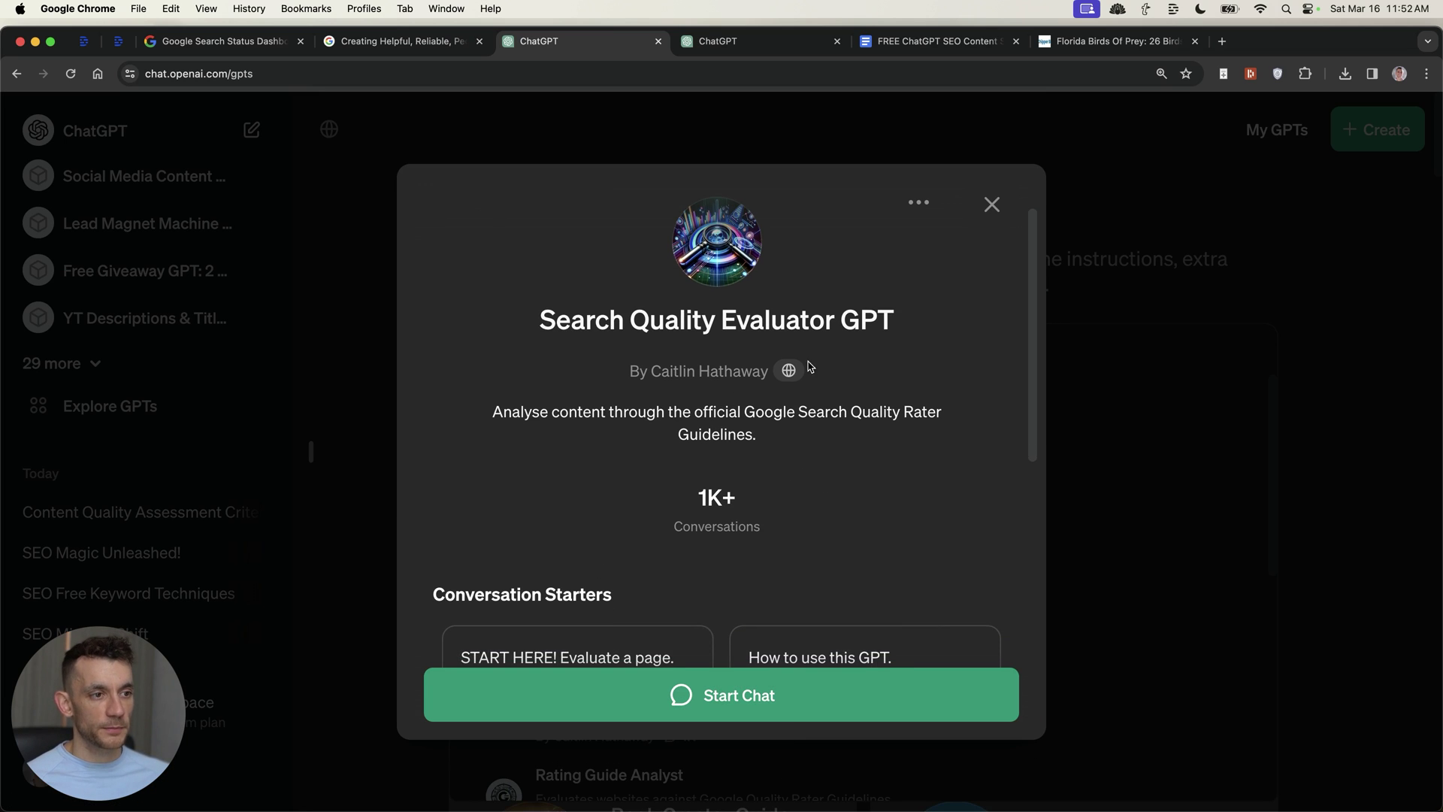
Step: Start a Search Quality Evaluator chat with the 'START HERE! Evaluate a page.' starter and review the reply
left_click(797, 685)
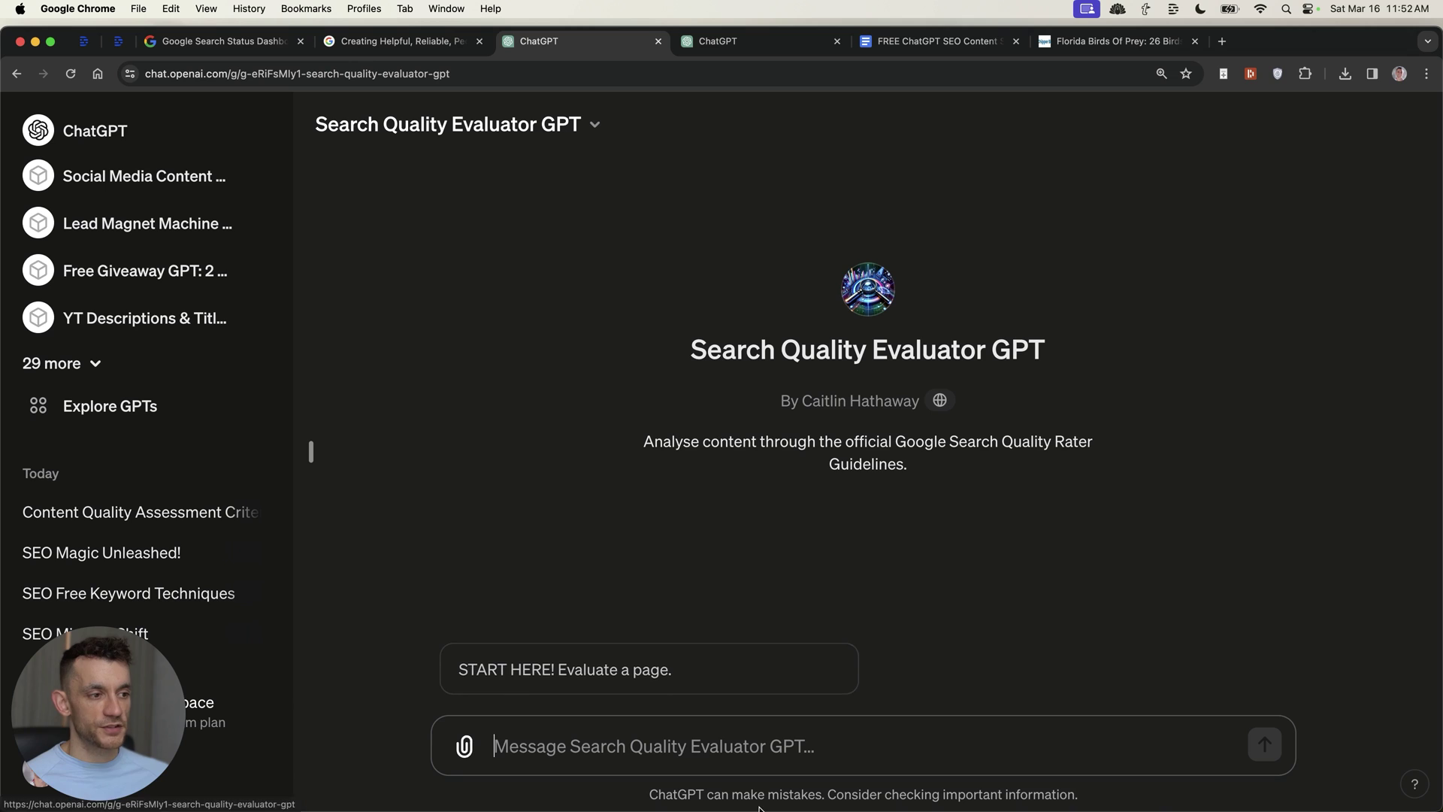
left_click(654, 674)
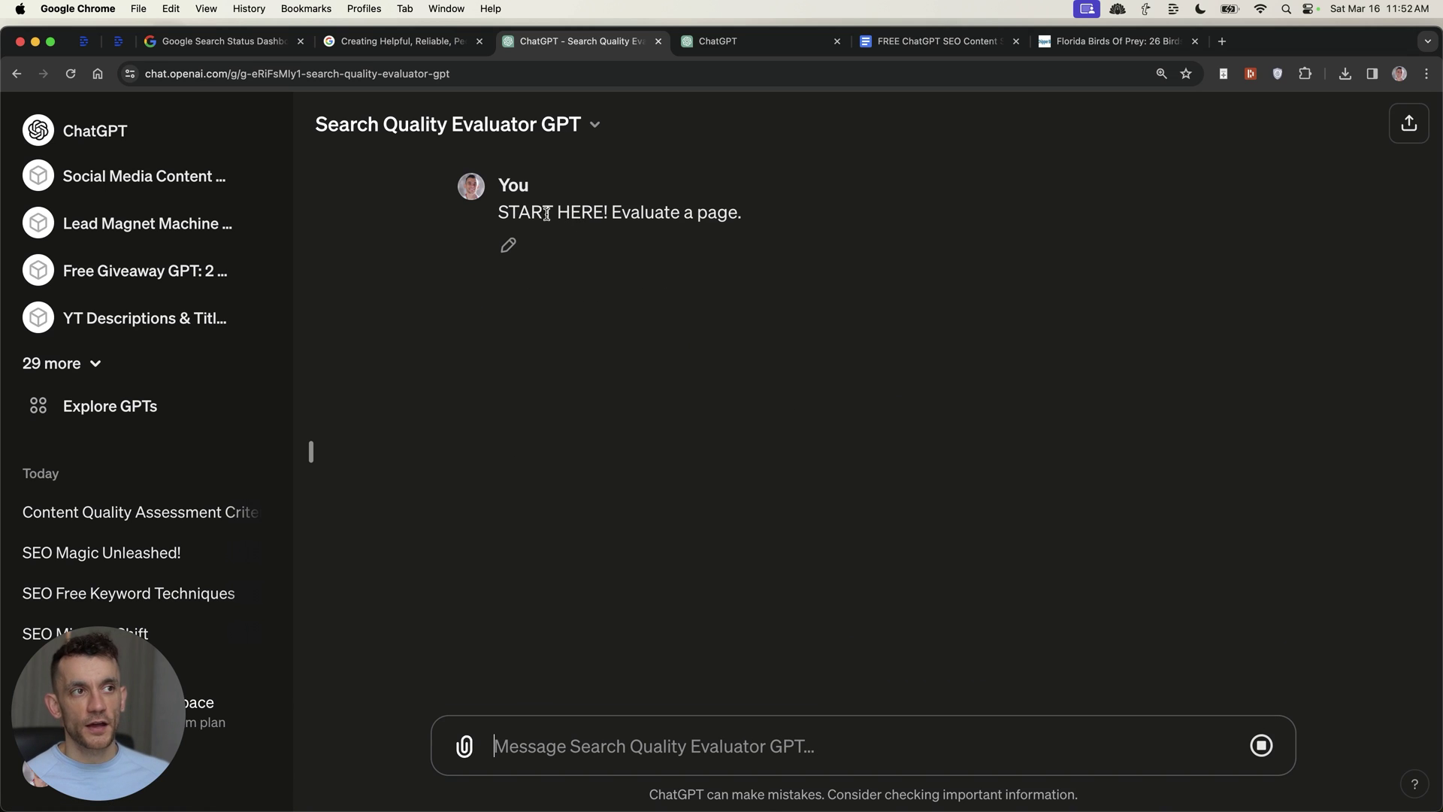
left_click_drag(495, 223, 1140, 380)
left_click(971, 349)
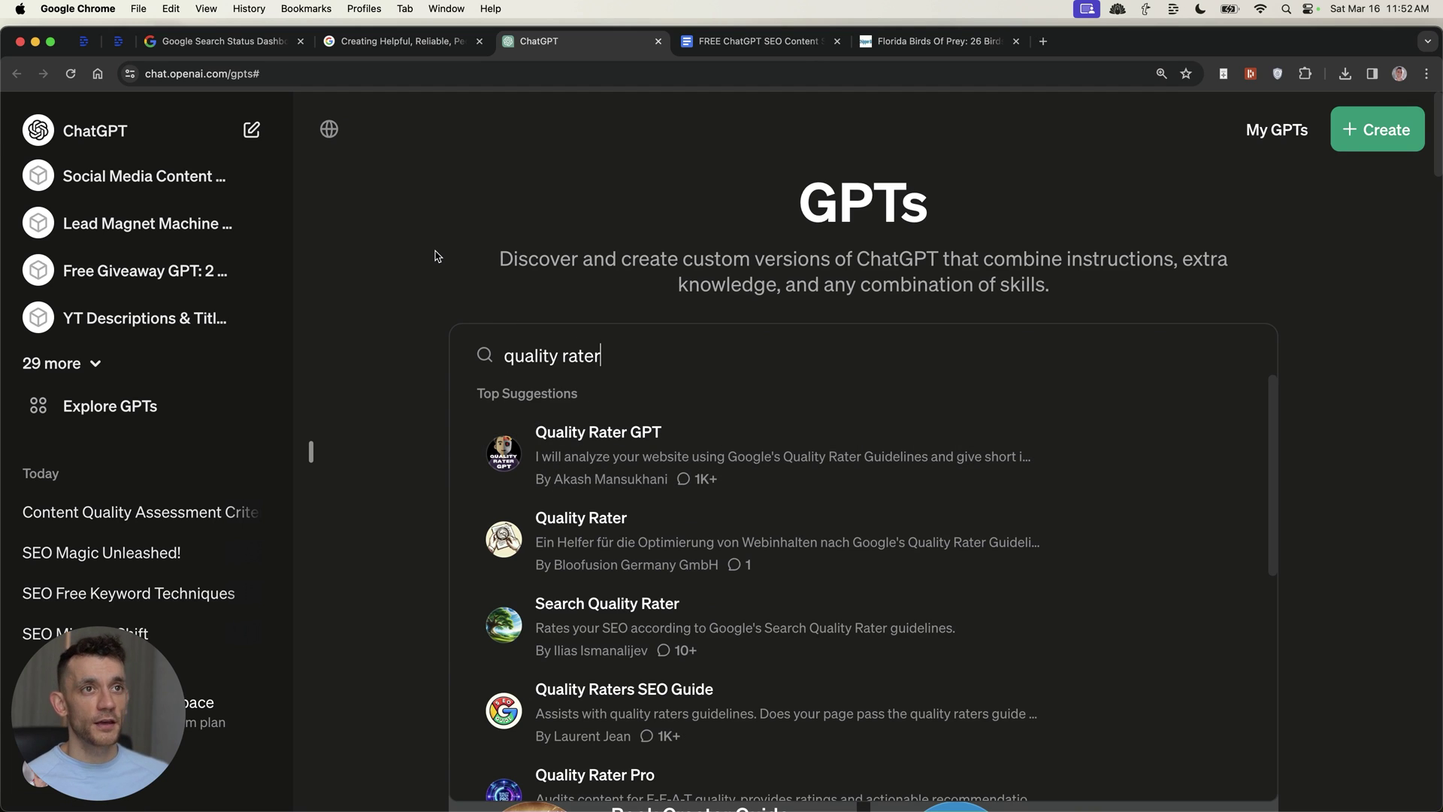
Step: Open the Quality Rater GPT's details, start a chat with it, and review its description
left_click(654, 438)
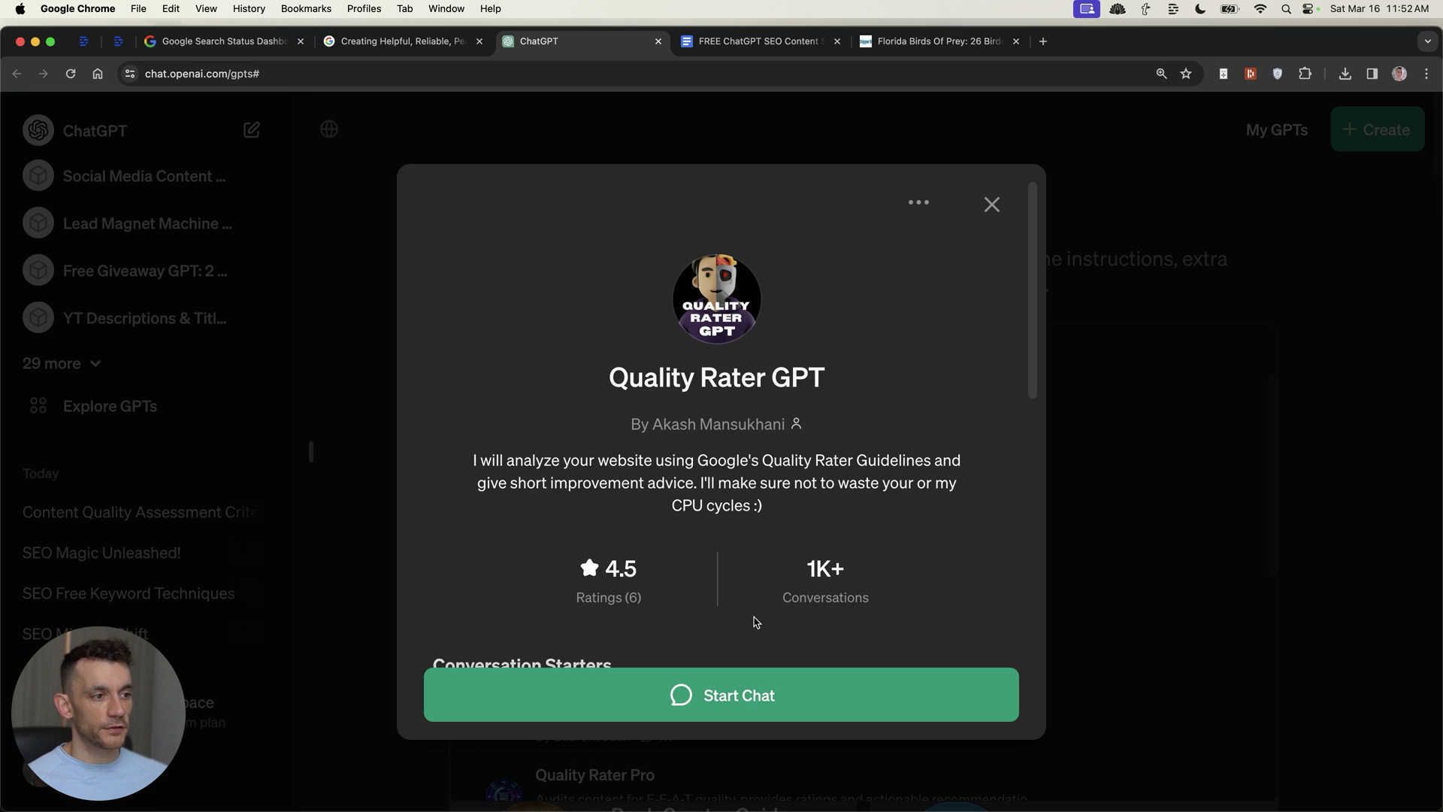
left_click(718, 699)
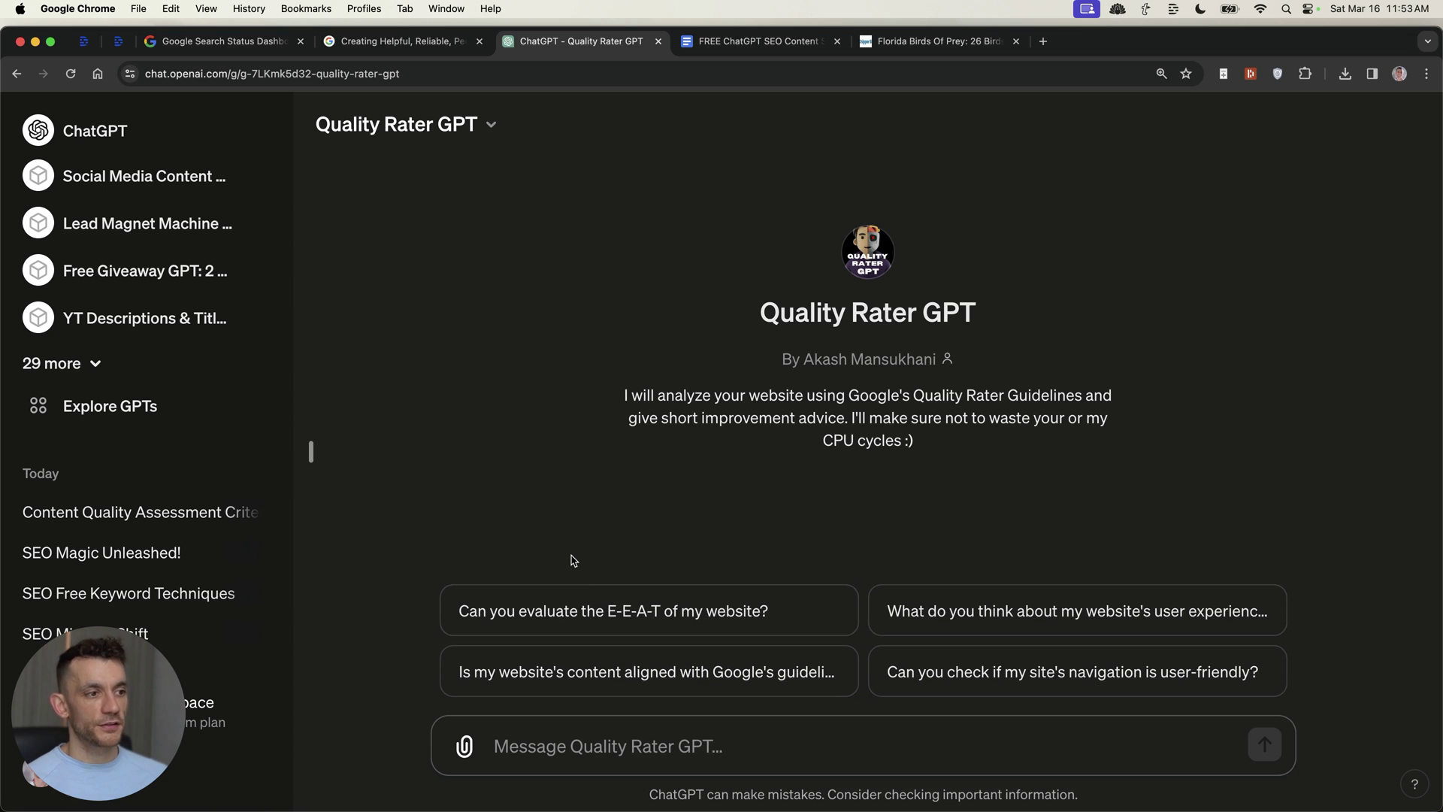
left_click_drag(623, 395, 960, 449)
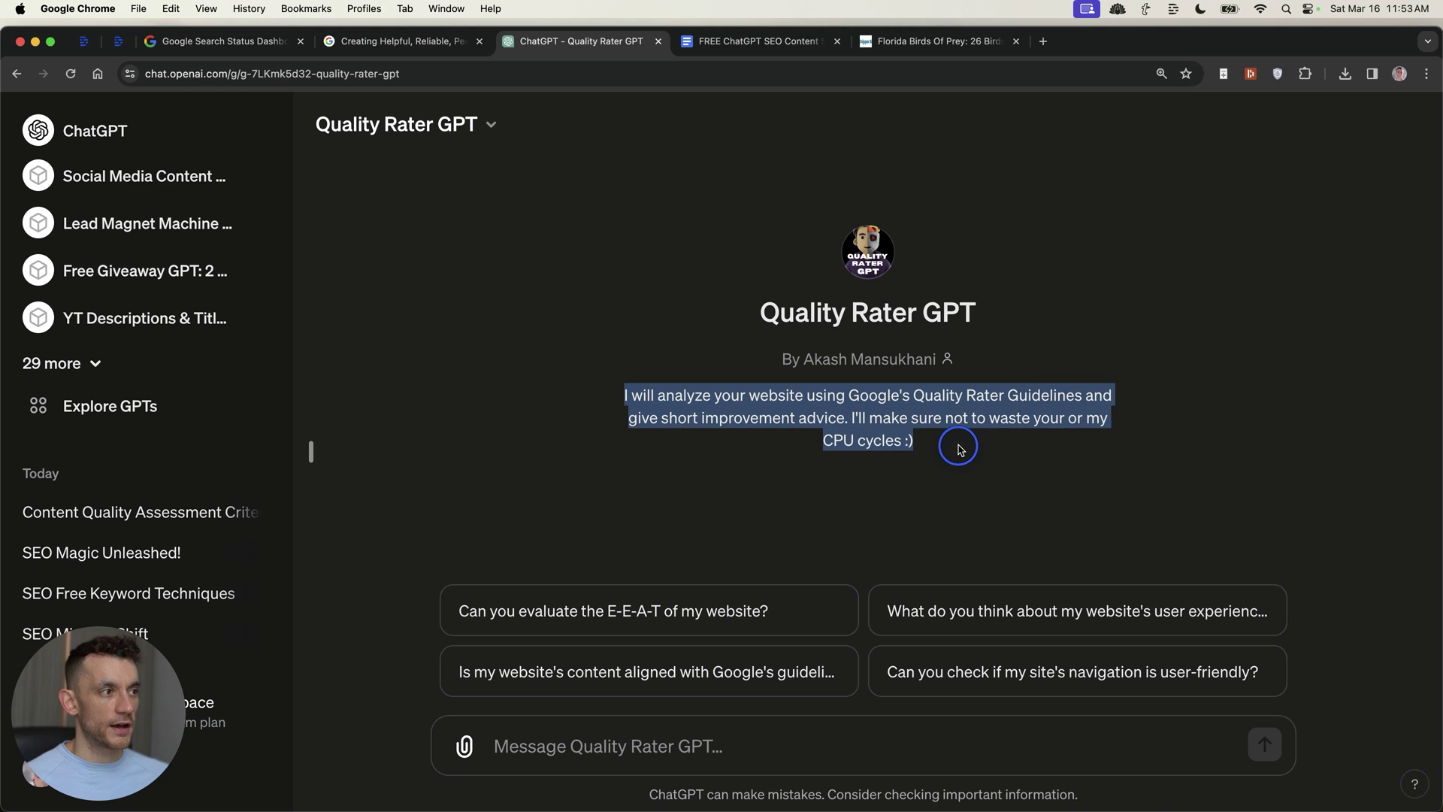
left_click(960, 449)
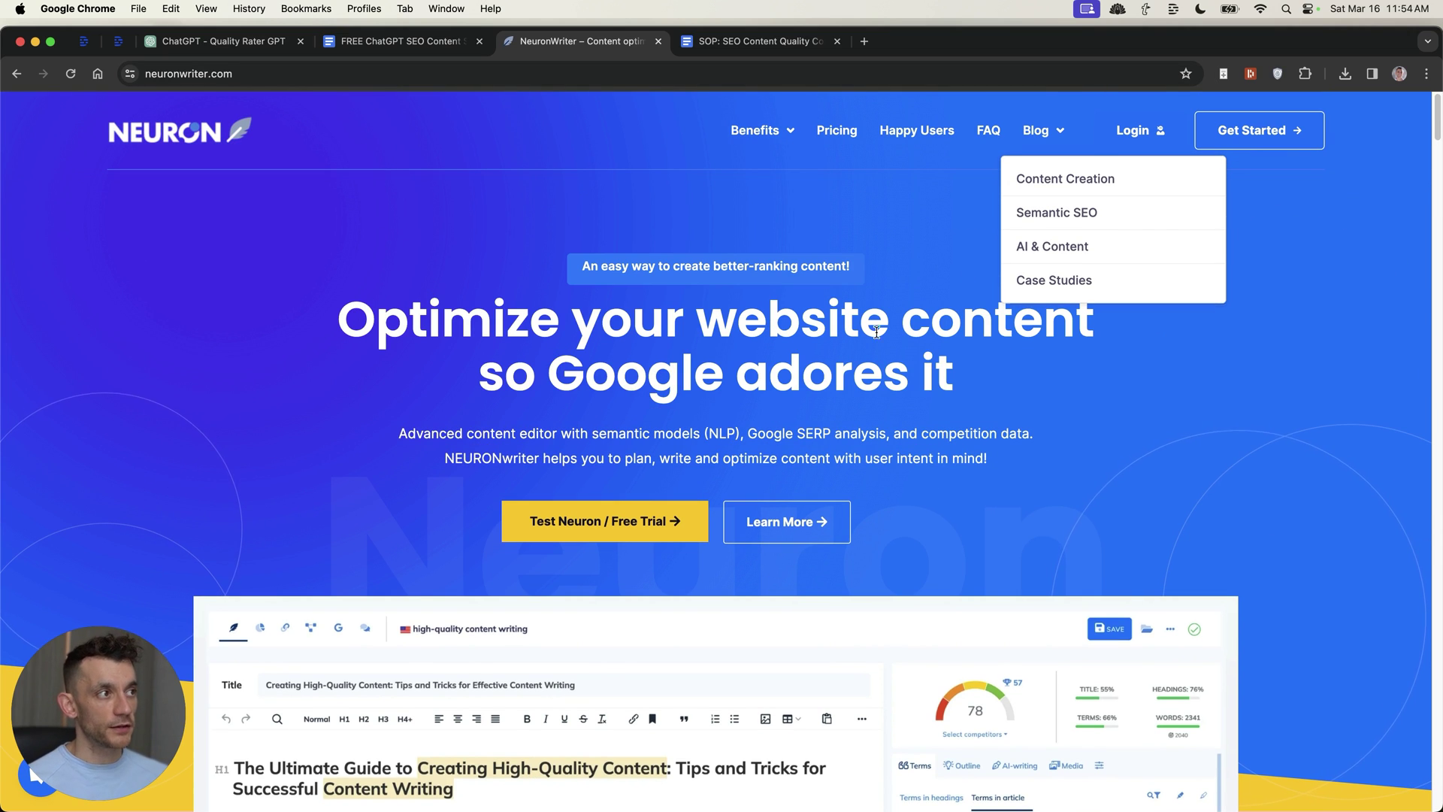
Step: Scroll NeuronWriter's homepage to the editor preview, then move to the SOP checklist document
scroll(954, 525, "down", 3)
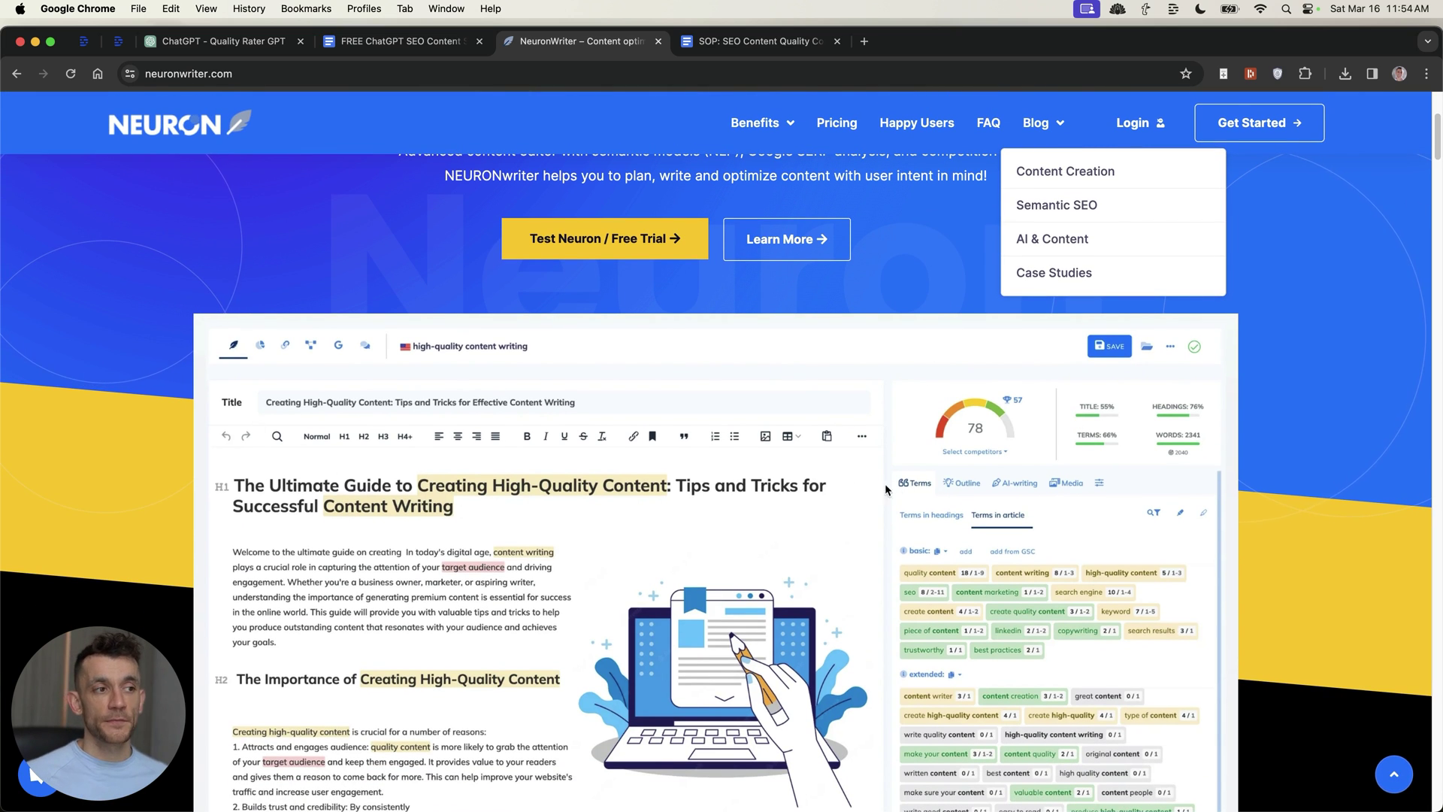
scroll(887, 490, "down", 1)
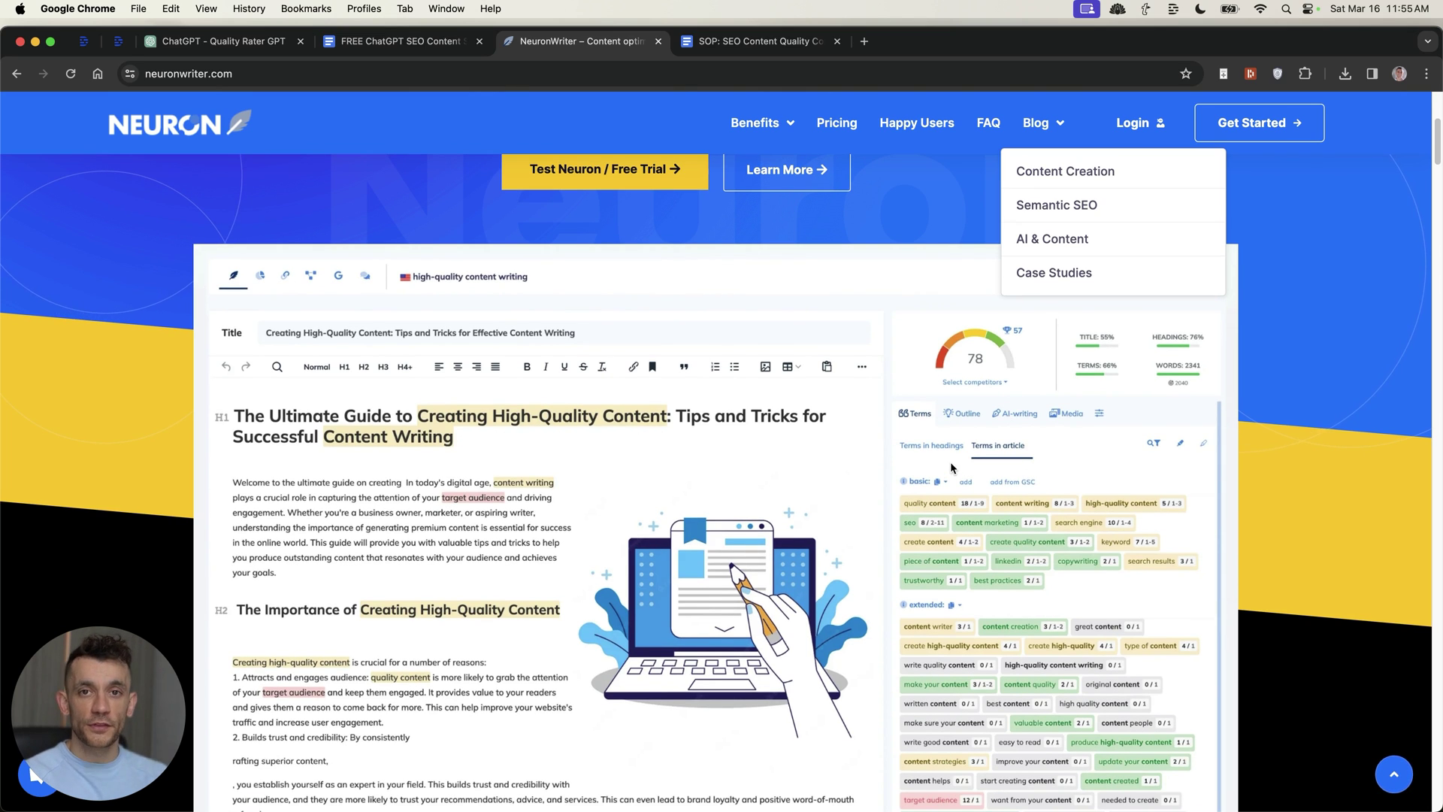
scroll(951, 468, "down", 1)
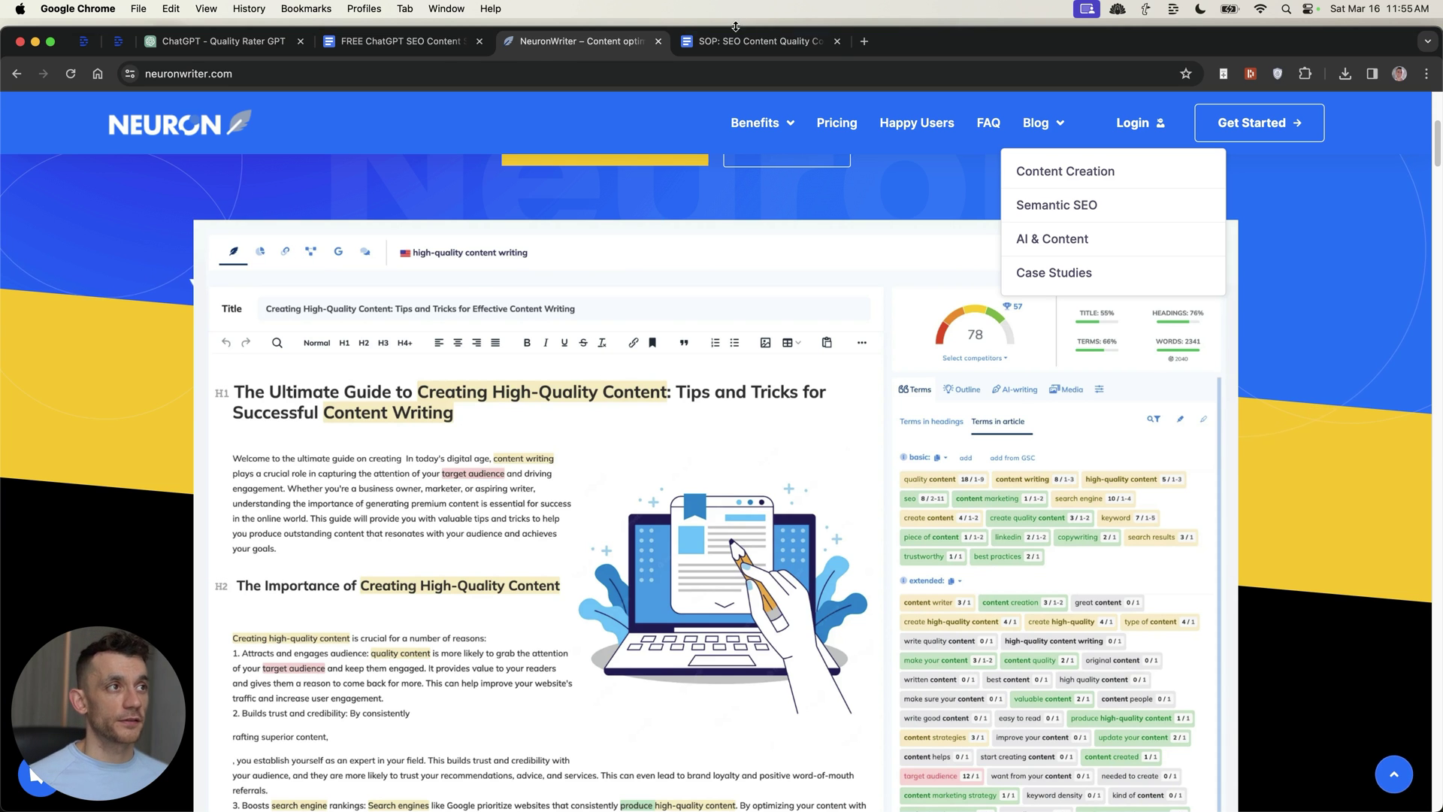
key("ctrl+Tab")
scroll(388, 419, "down", 3)
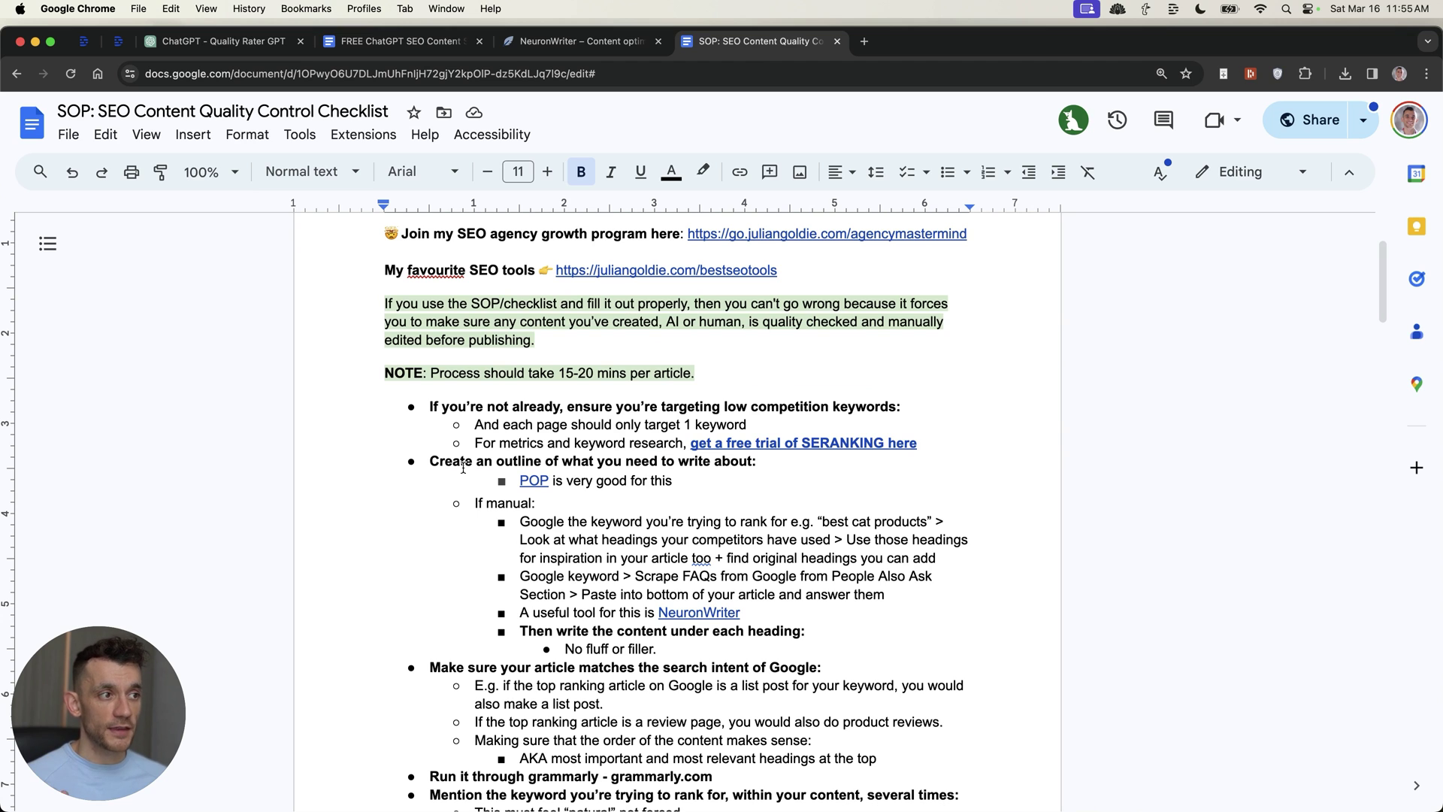
left_click_drag(435, 421, 752, 427)
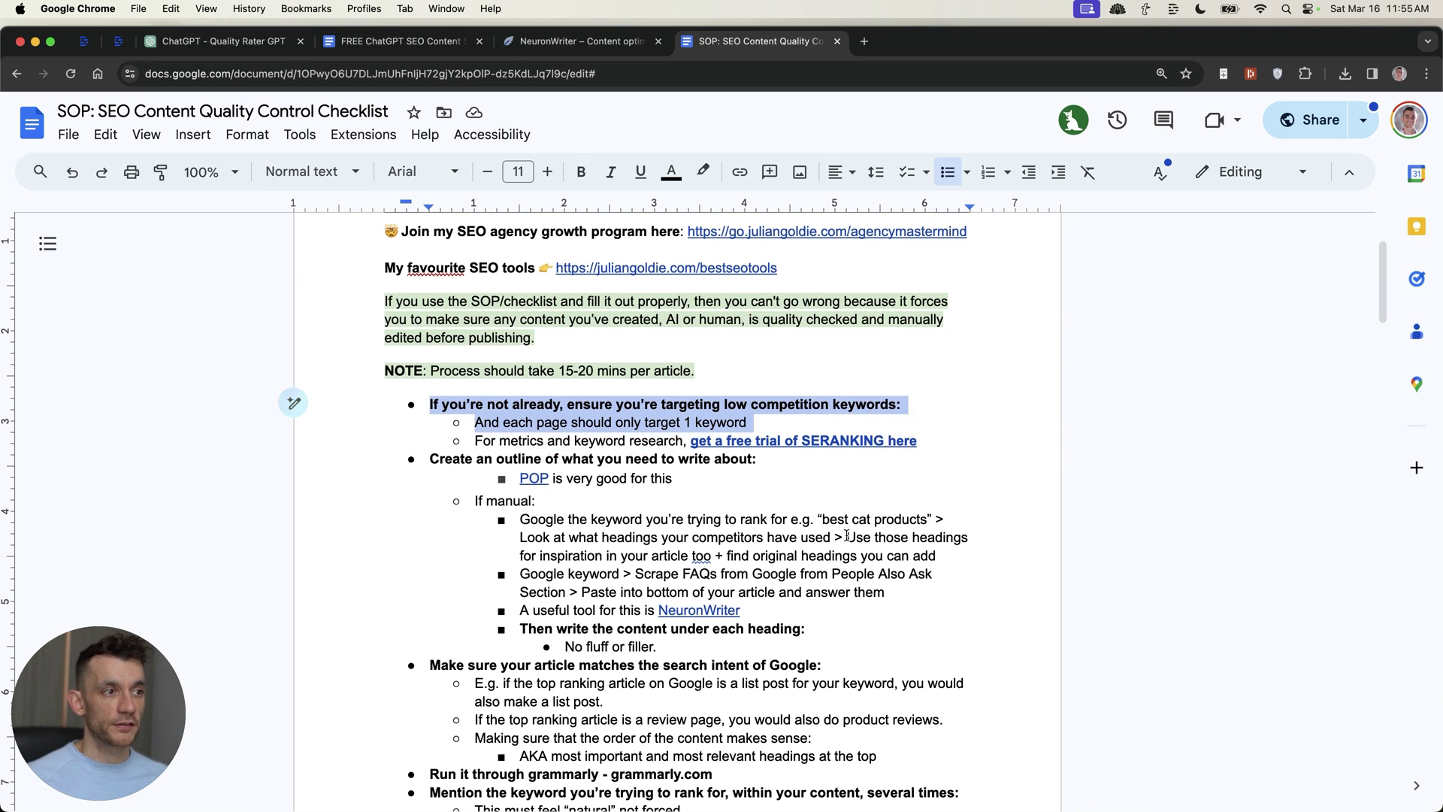
scroll(829, 582, "down", 9)
scroll(829, 583, "down", 8)
scroll(688, 612, "down", 3)
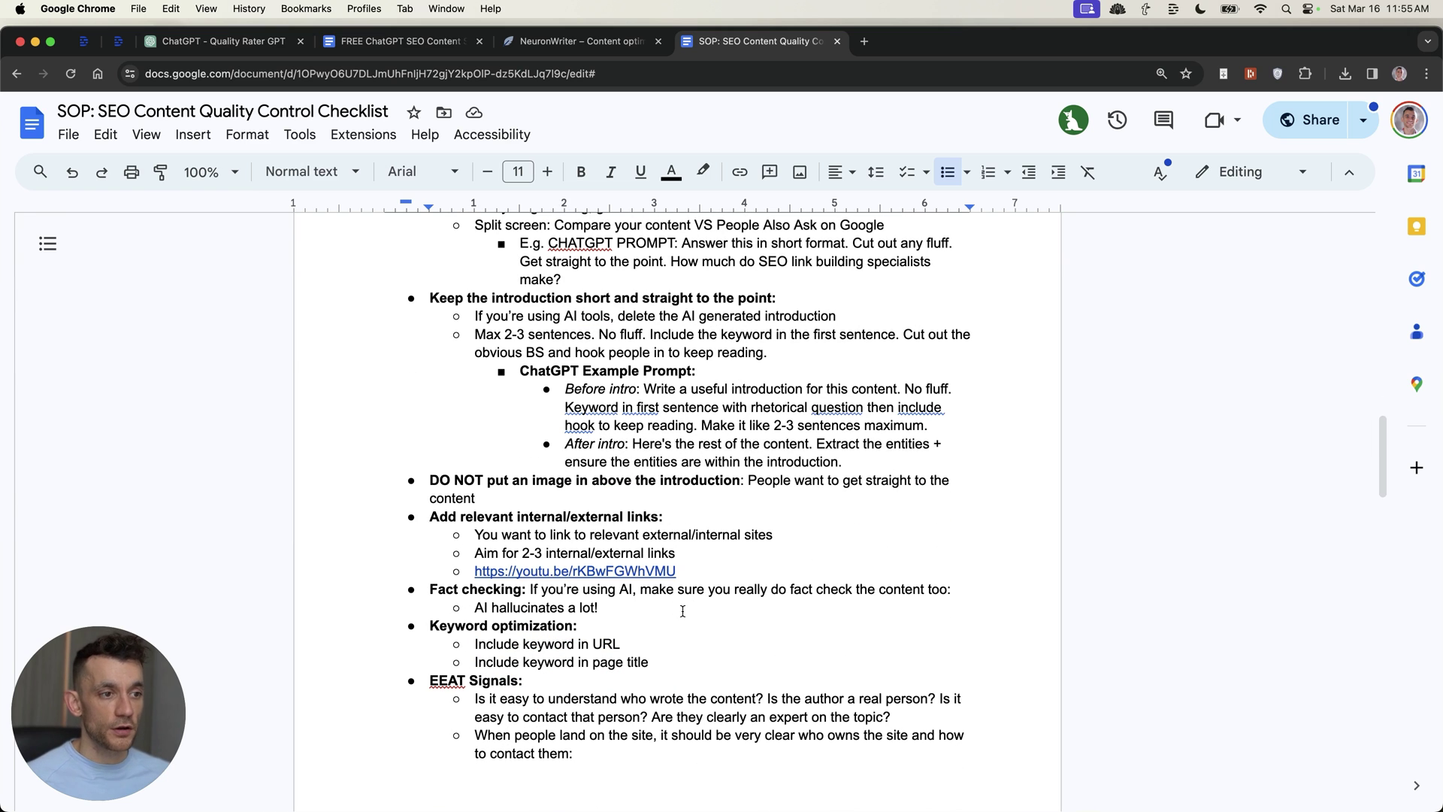
scroll(637, 593, "down", 1)
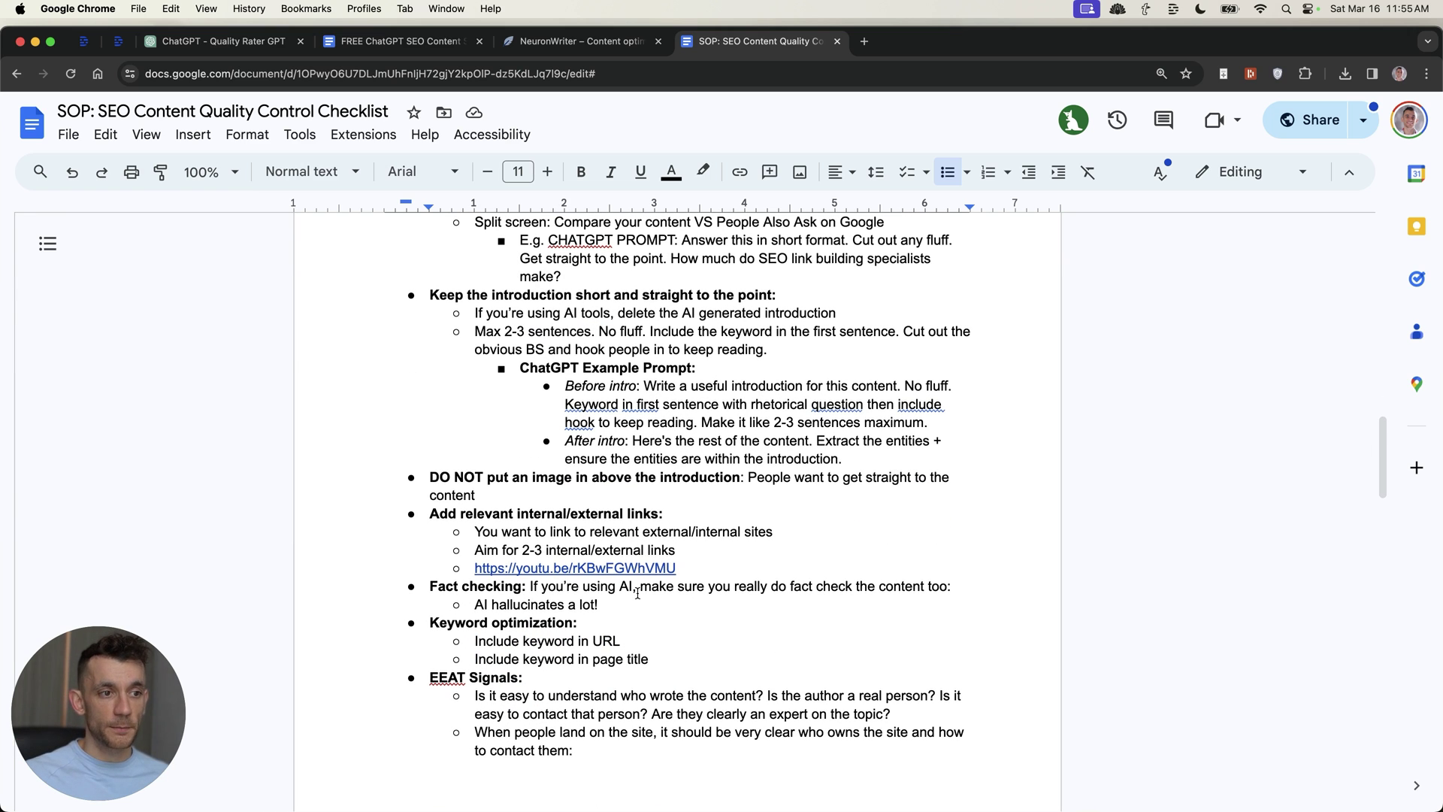
scroll(583, 571, "up", 15)
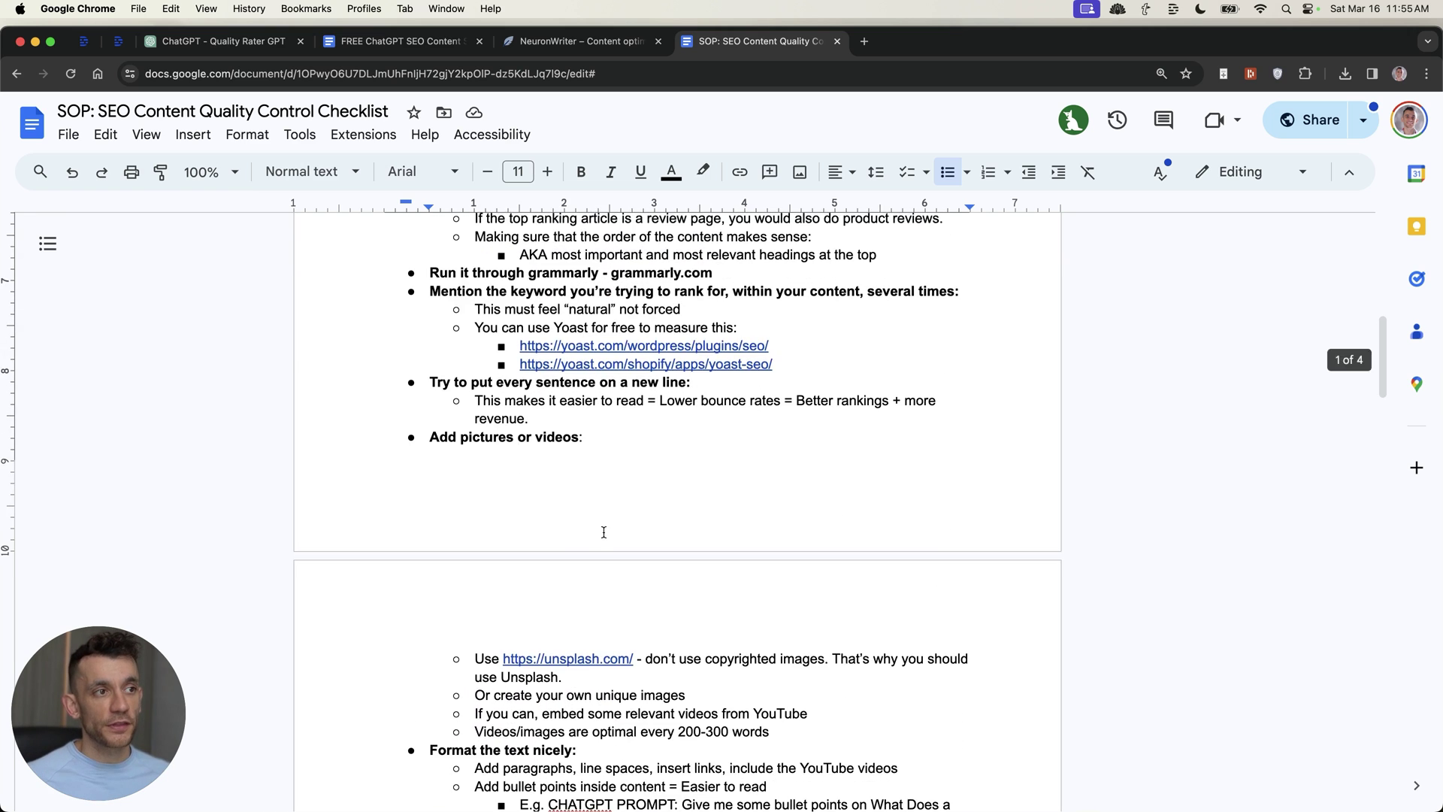
scroll(541, 458, "up", 4)
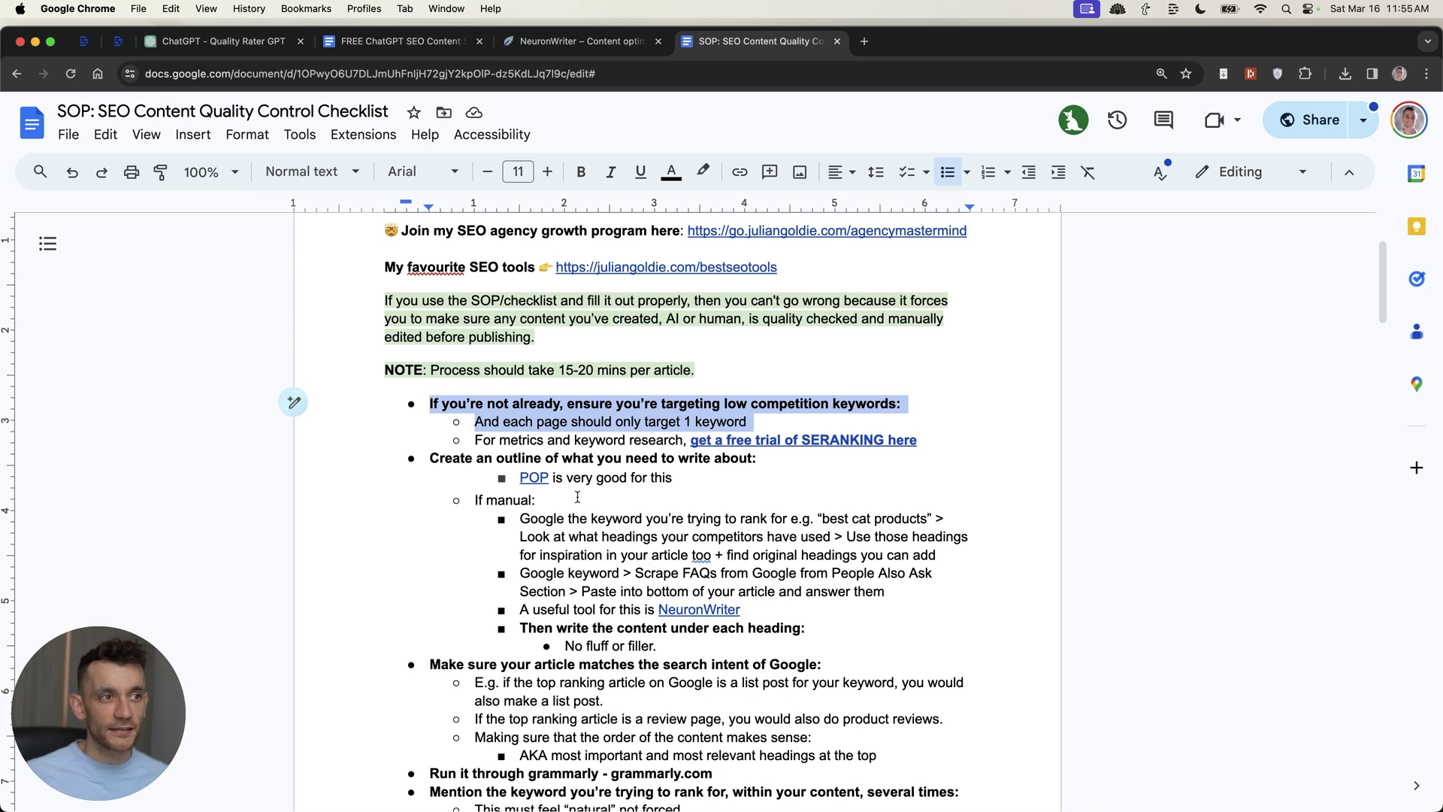
left_click(569, 421)
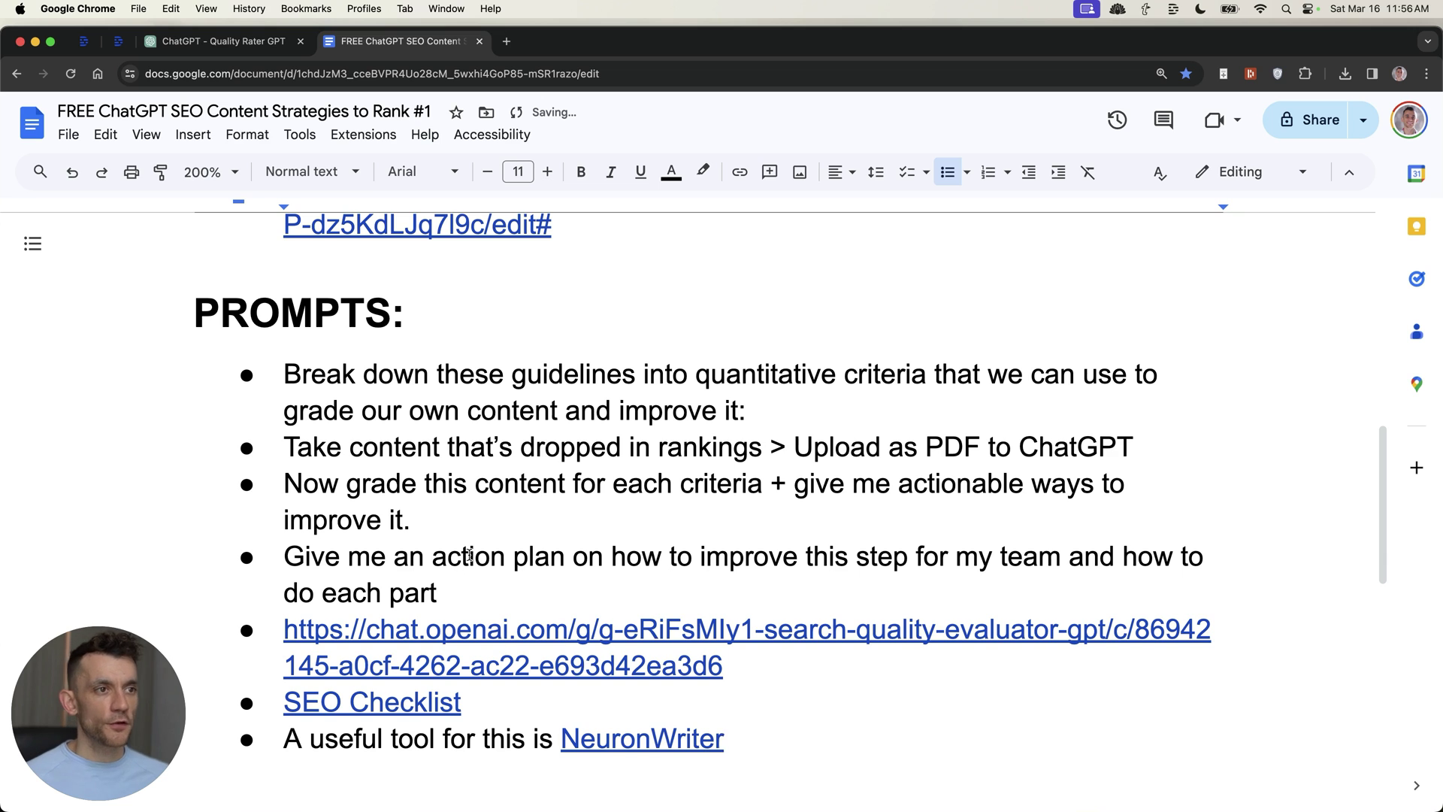
Step: Highlight and review the three WHY bullet points in the strategy notes
scroll(436, 245, "up", 10)
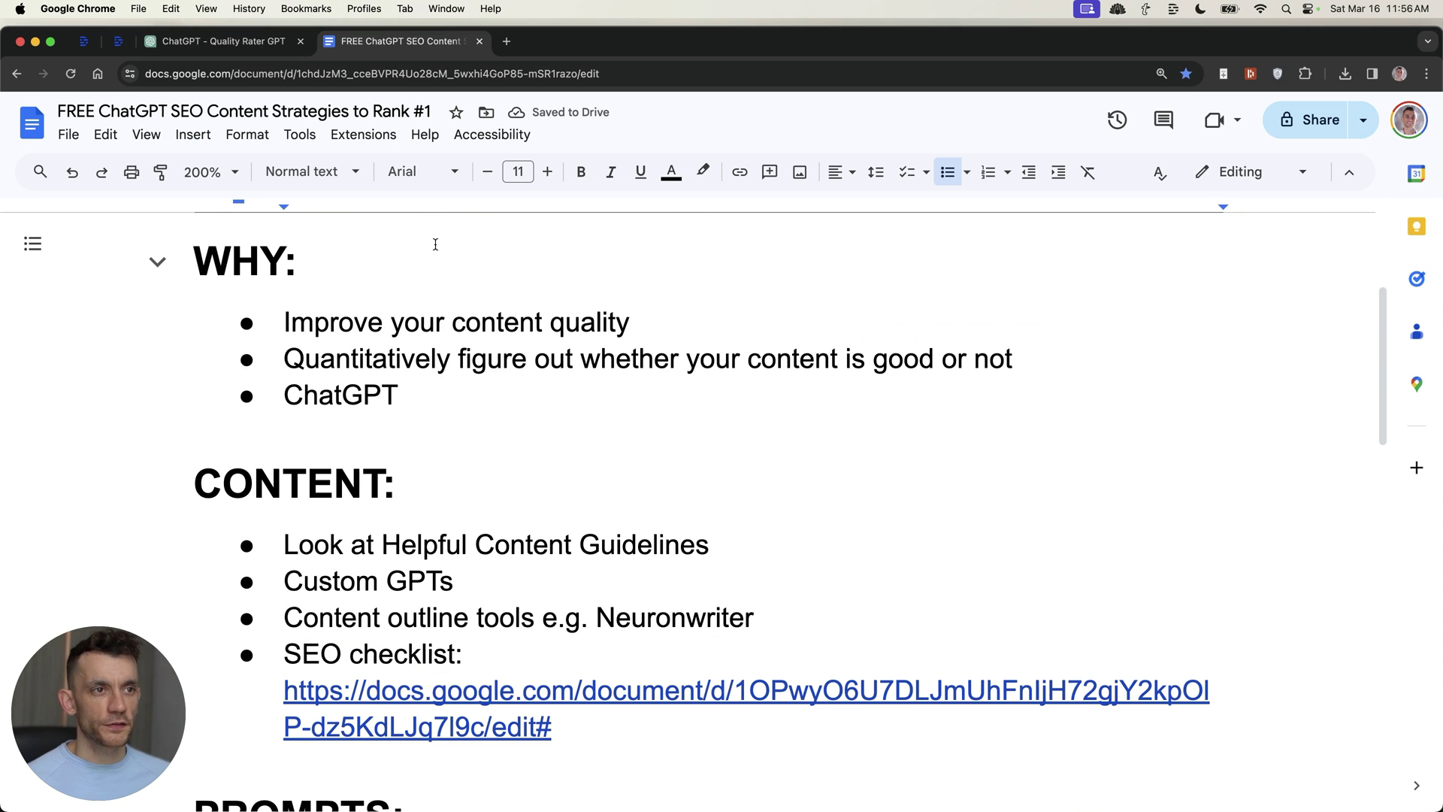
left_click_drag(274, 325, 992, 393)
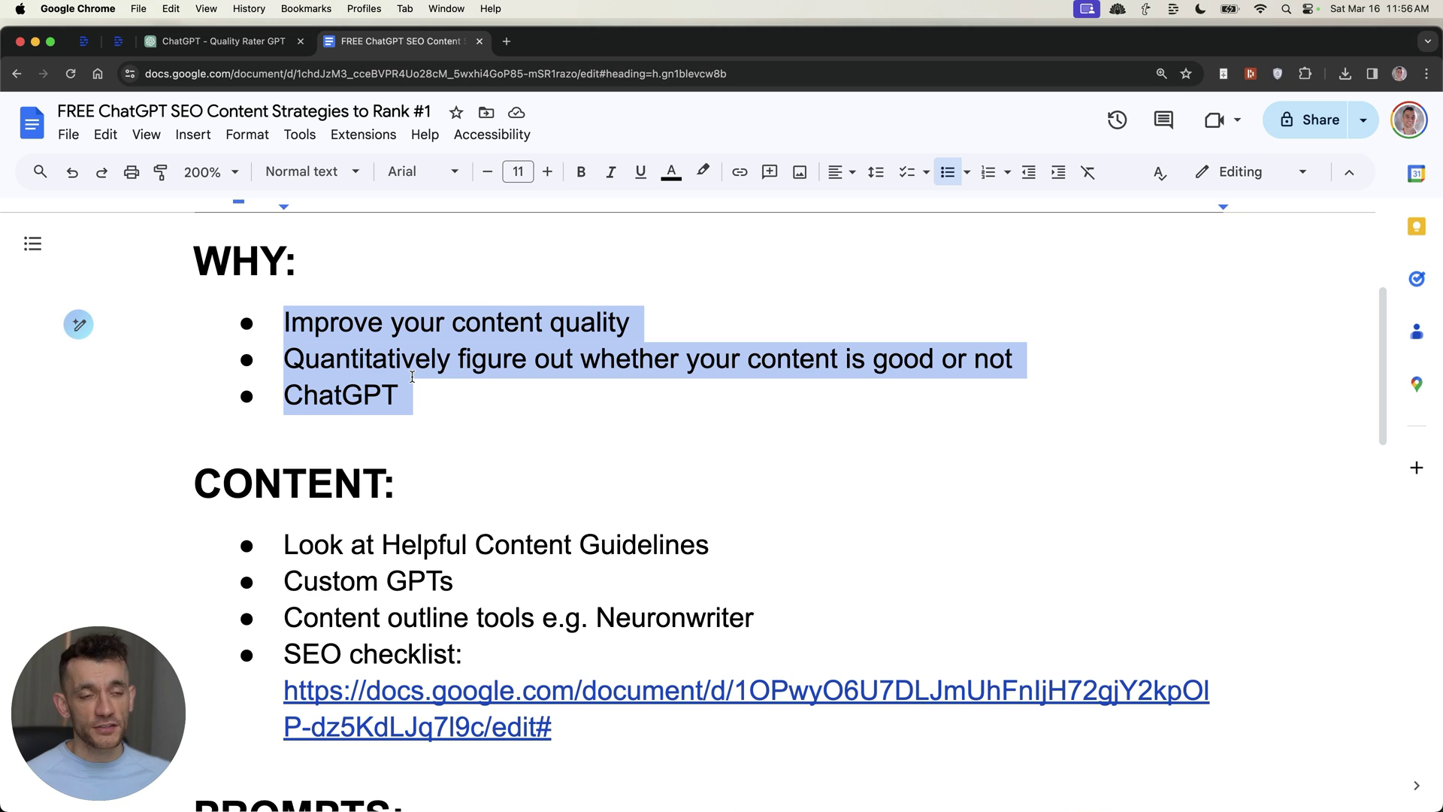
scroll(421, 399, "down", 2)
left_click(410, 340)
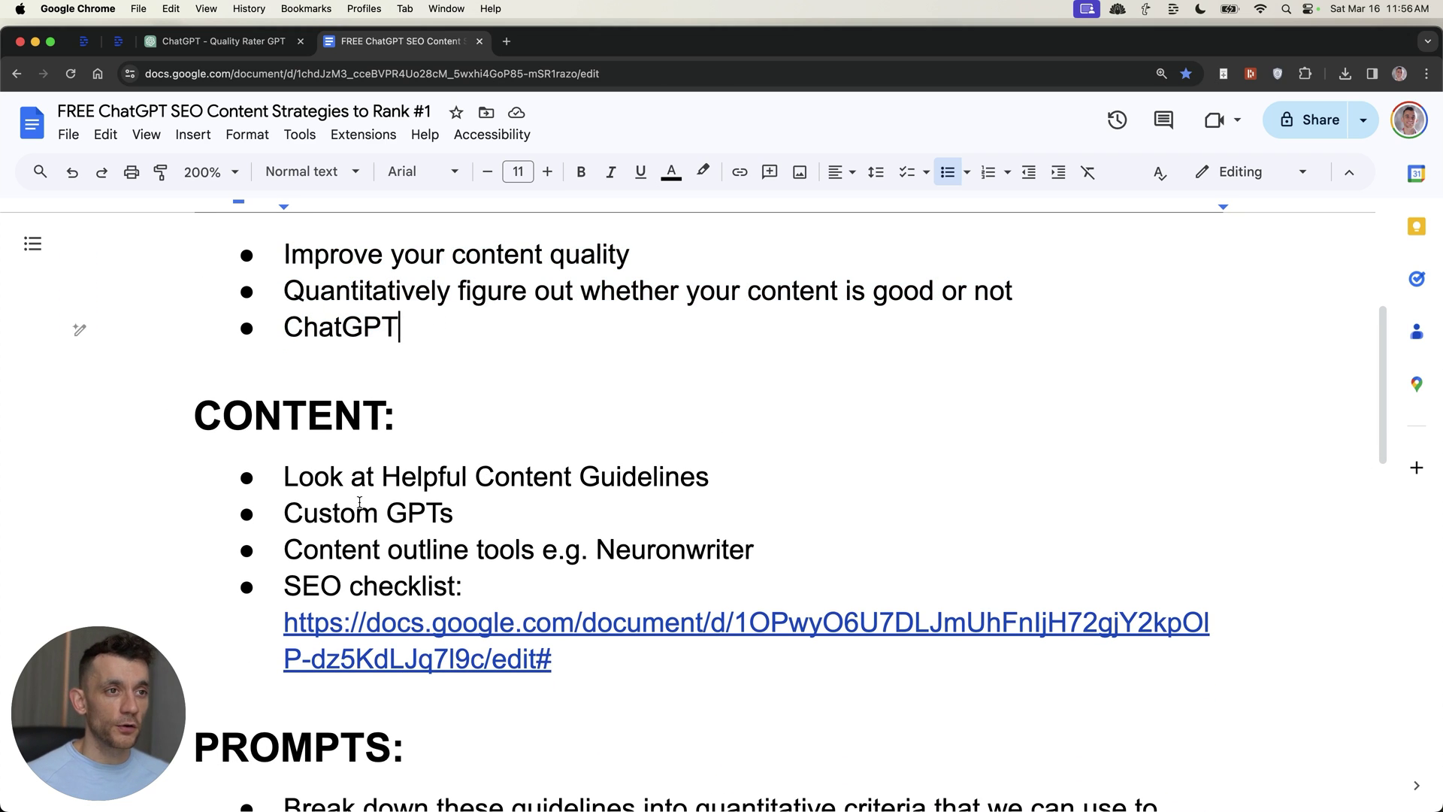
Step: Go through the CONTENT section, highlighting 'Helpful' and the Custom GPTs line
left_click_drag(177, 405, 647, 720)
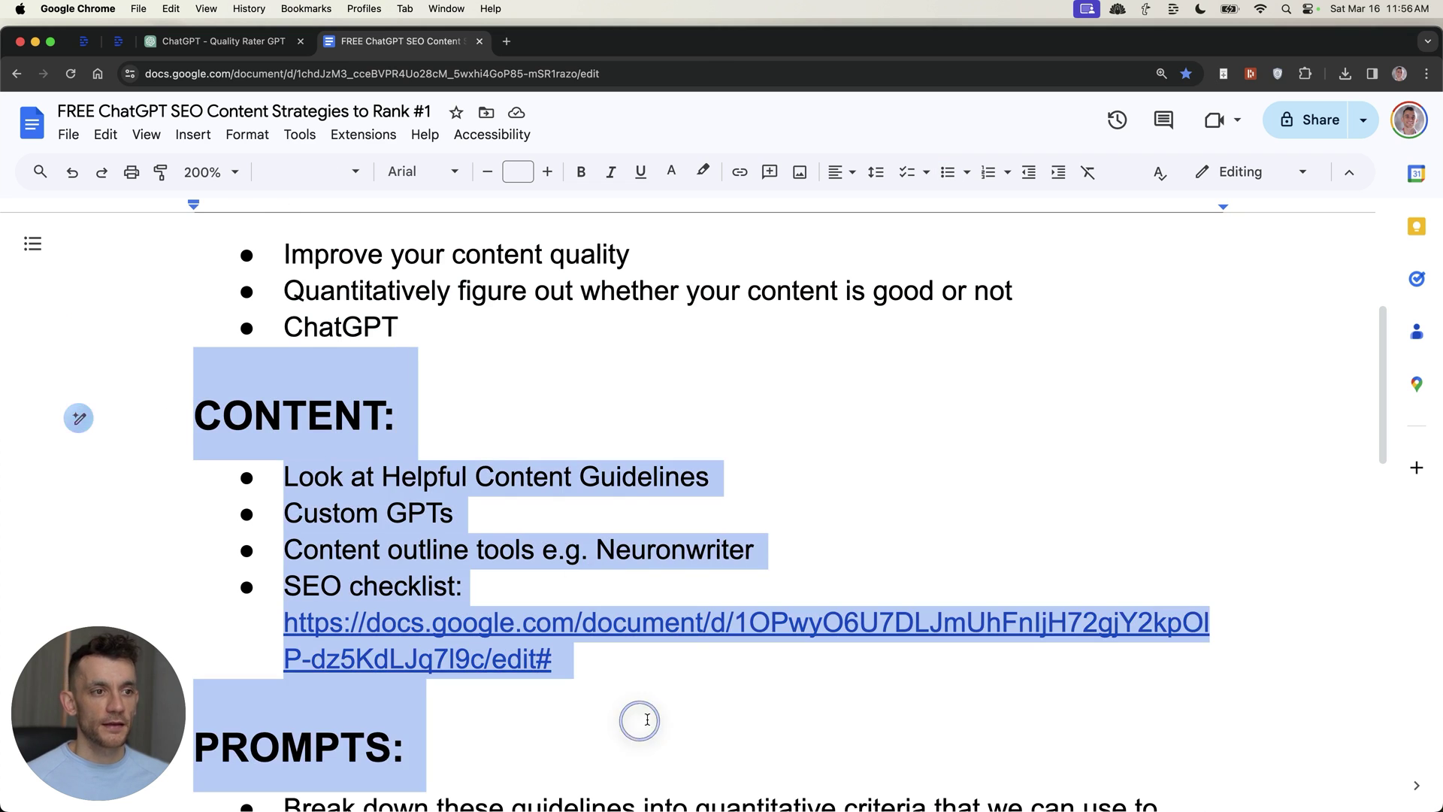
scroll(647, 720, "down", 7)
scroll(433, 608, "up", 9)
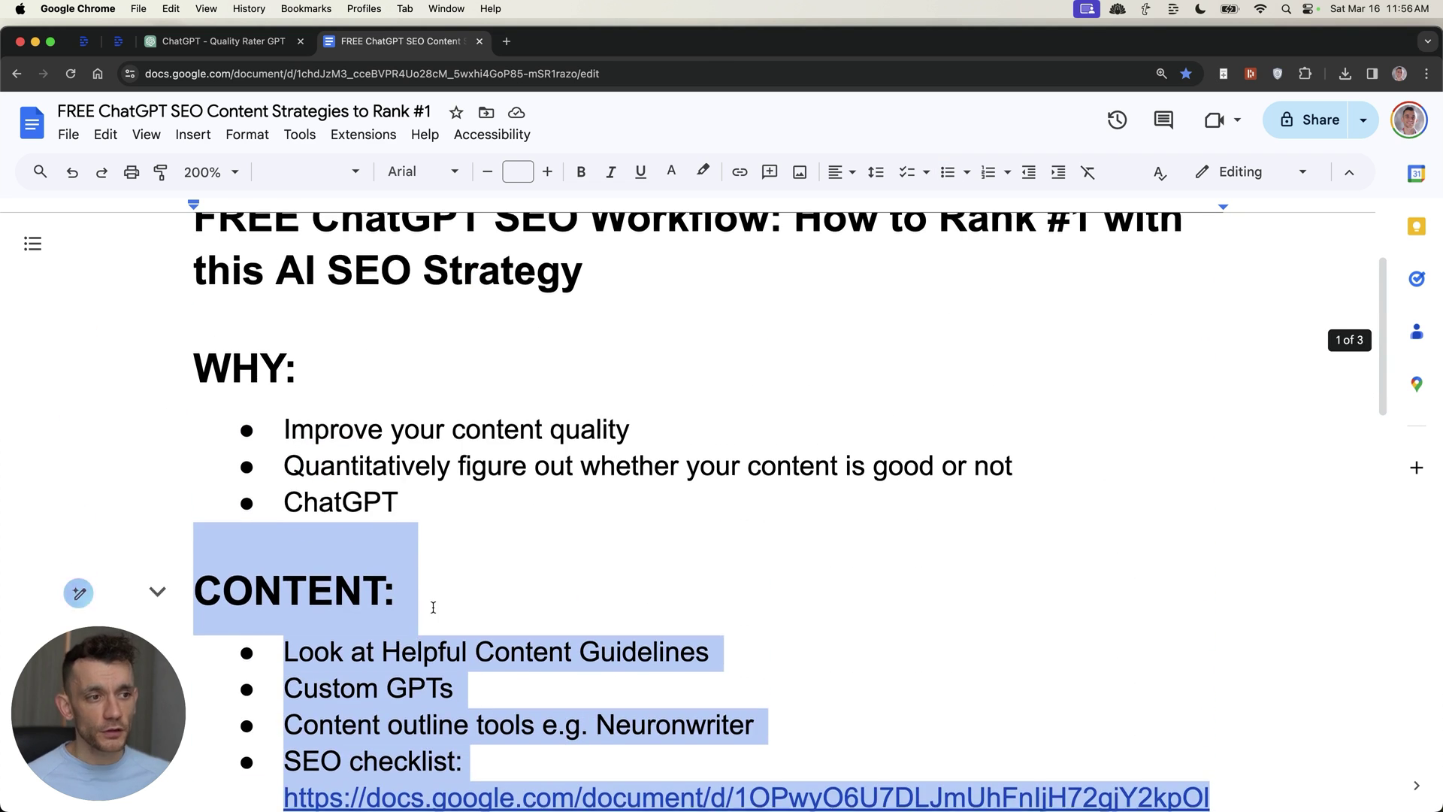
scroll(433, 607, "down", 4)
double_click(418, 395)
double_click(421, 361)
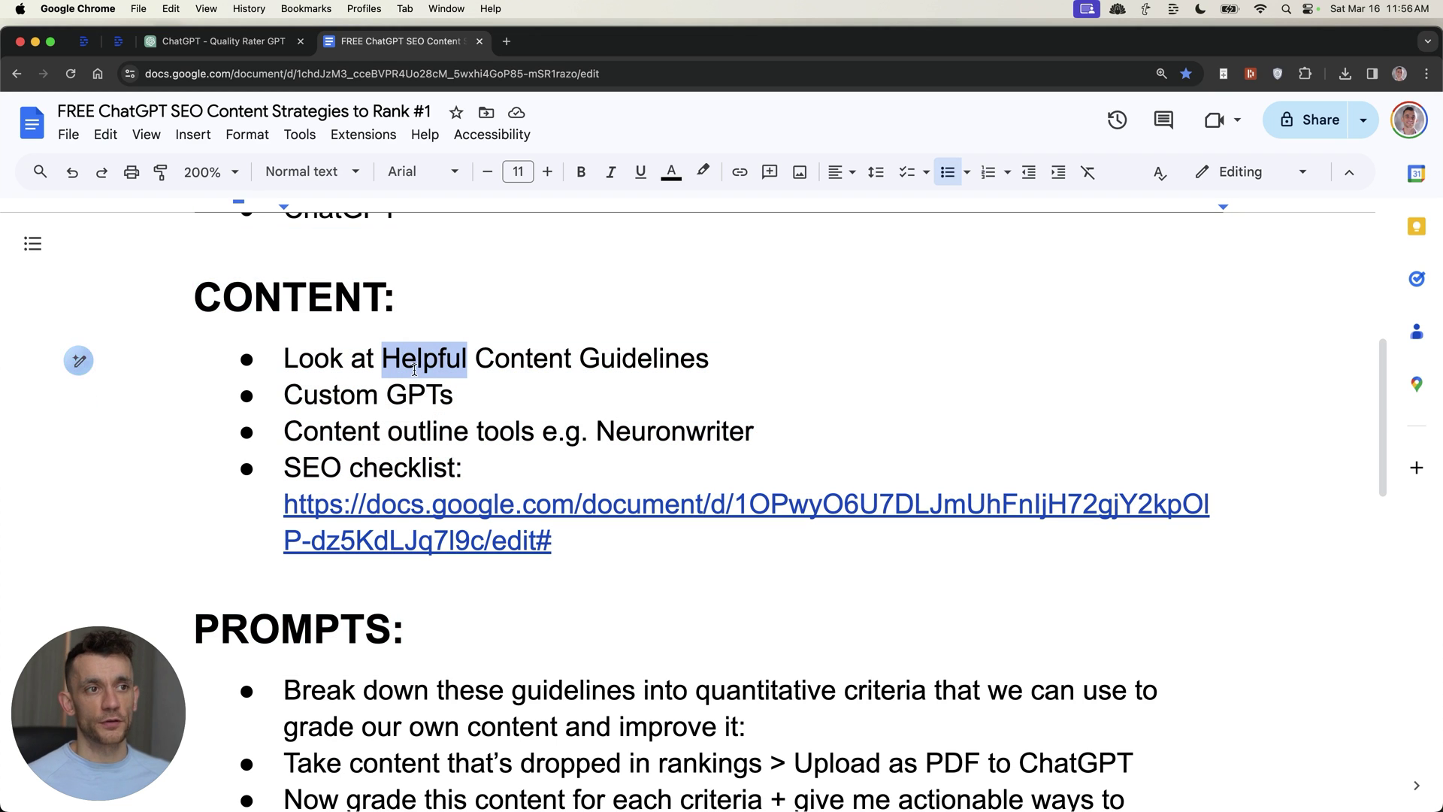
triple_click(421, 395)
Step: Review the PROMPTS bullets and check the quality evaluator GPT, SEO Checklist and NeuronWriter links
scroll(298, 387, "down", 4)
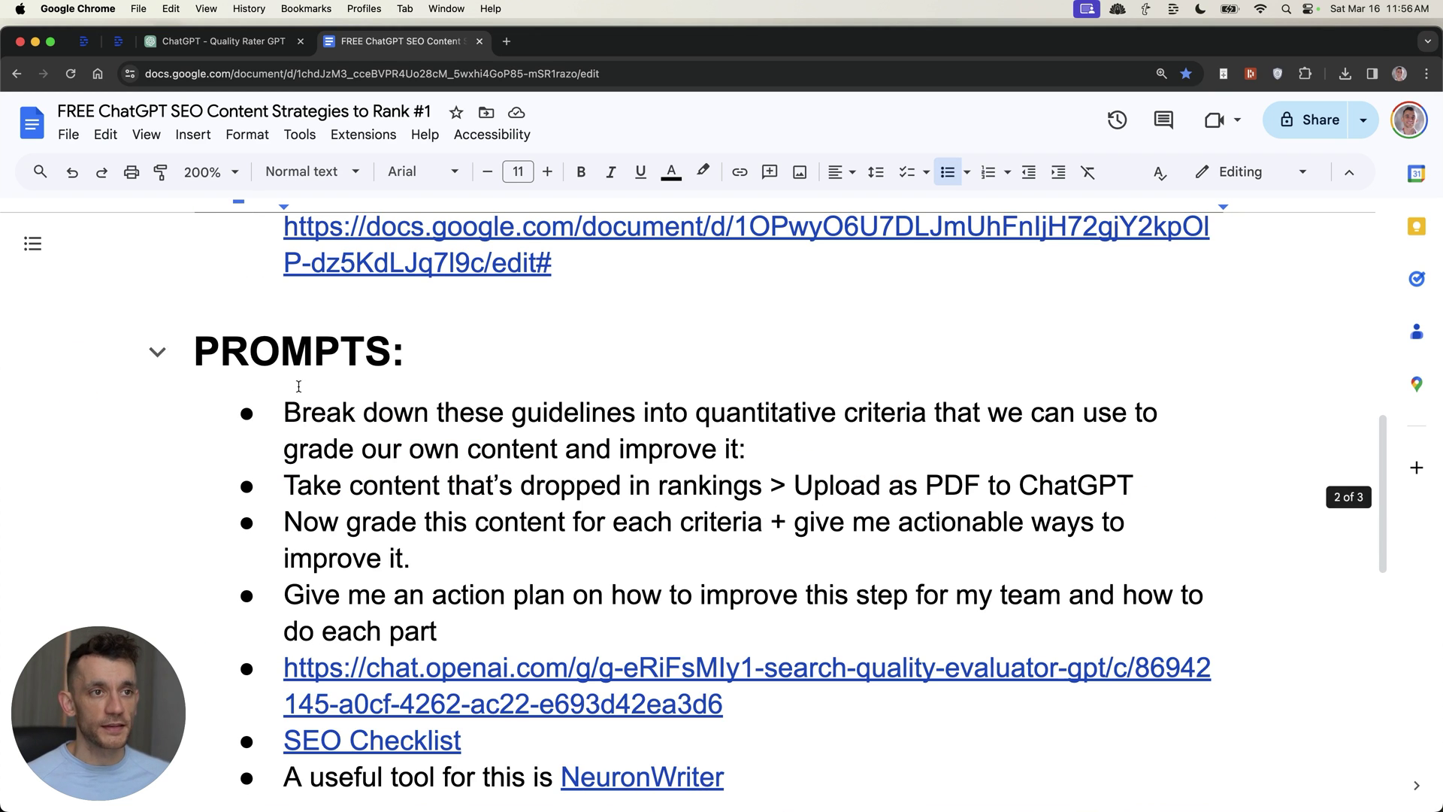
left_click_drag(202, 334, 838, 548)
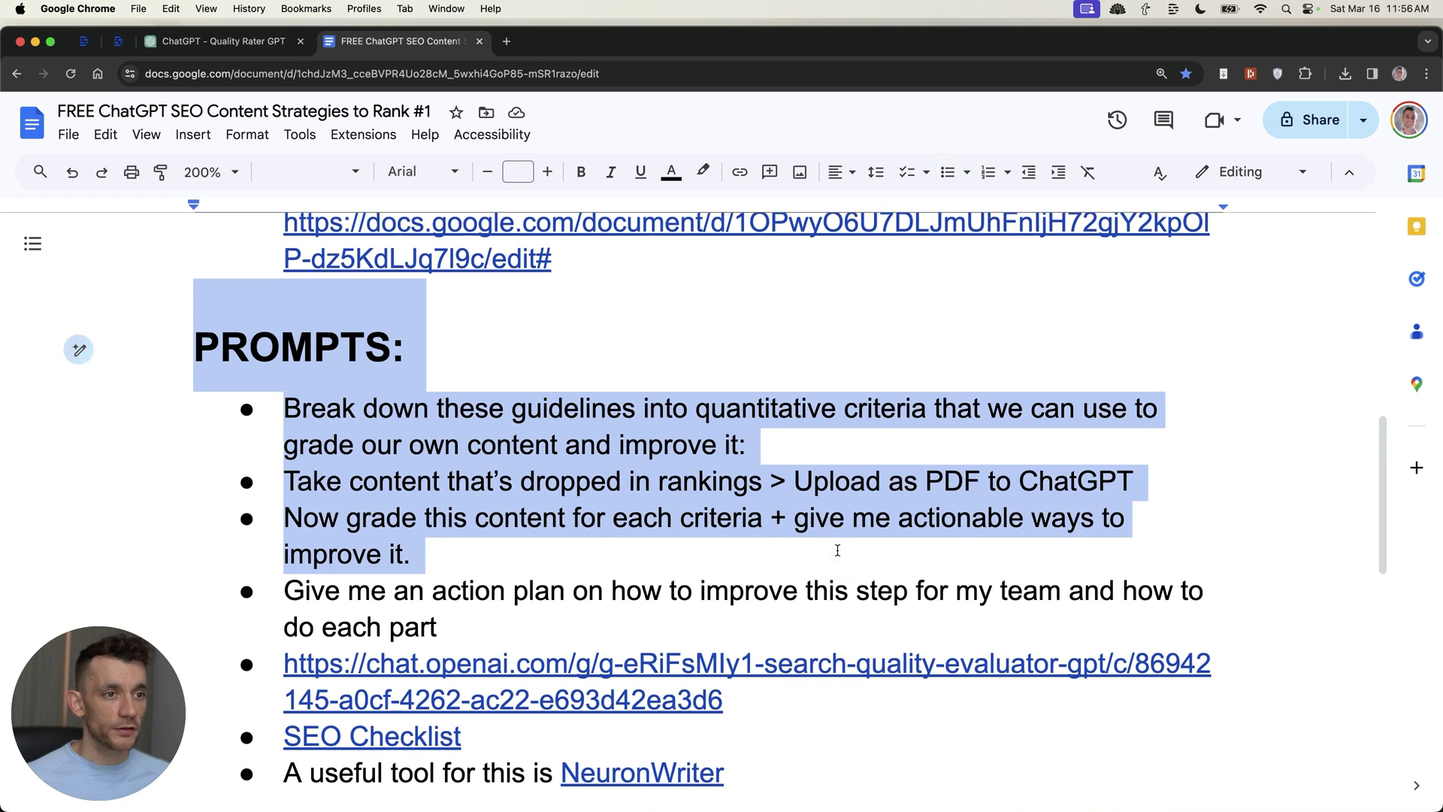
scroll(611, 545, "down", 1)
triple_click(410, 608)
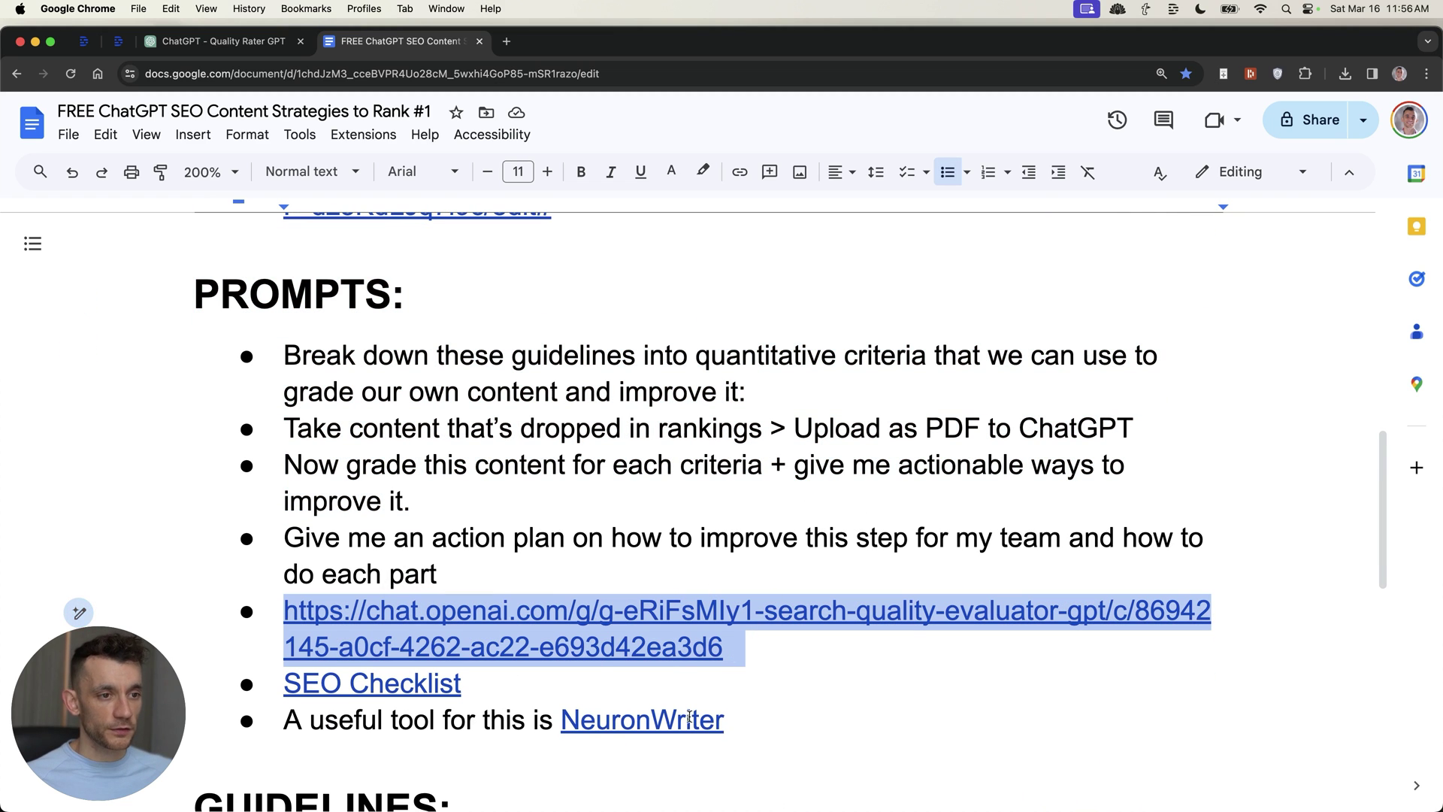
left_click(374, 685)
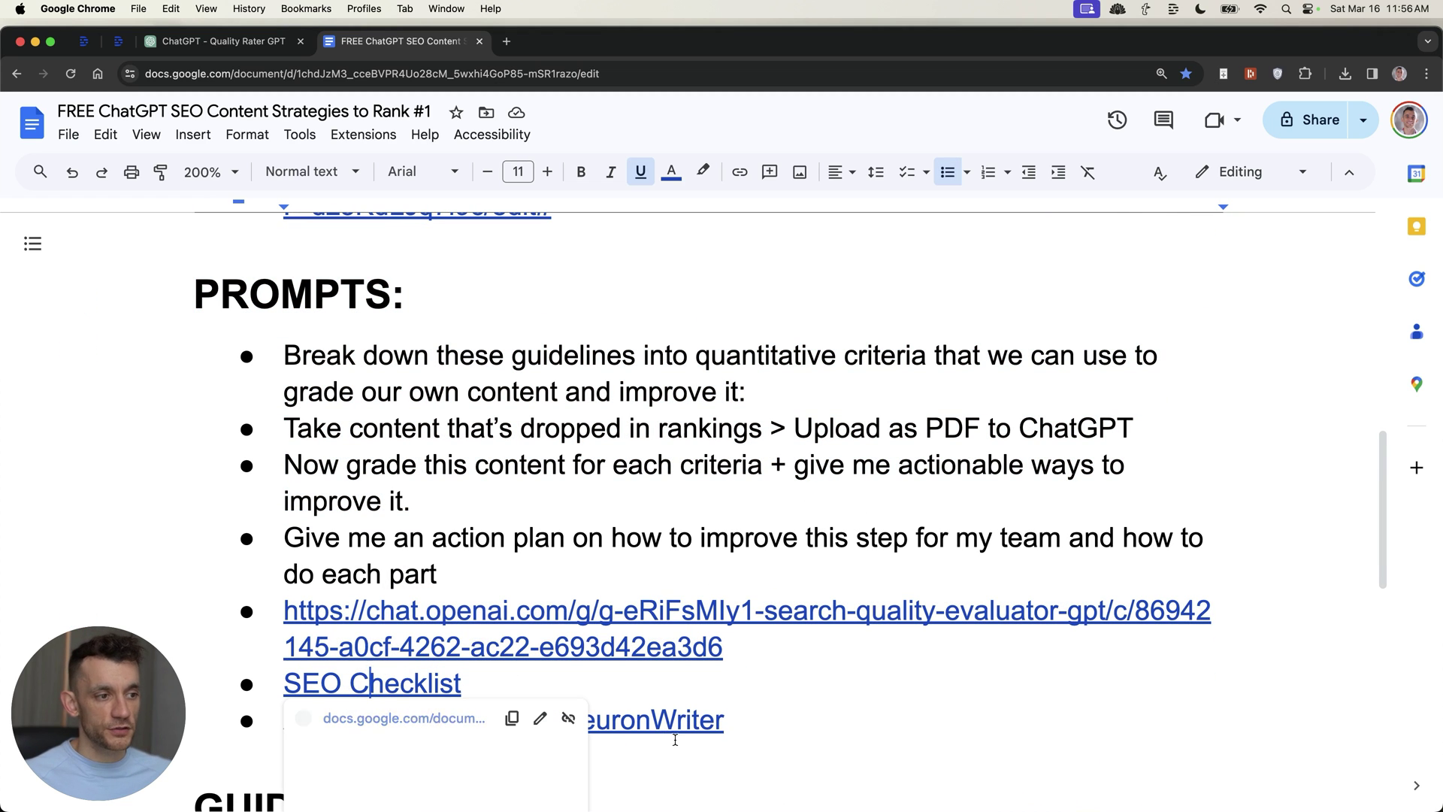
left_click(669, 721)
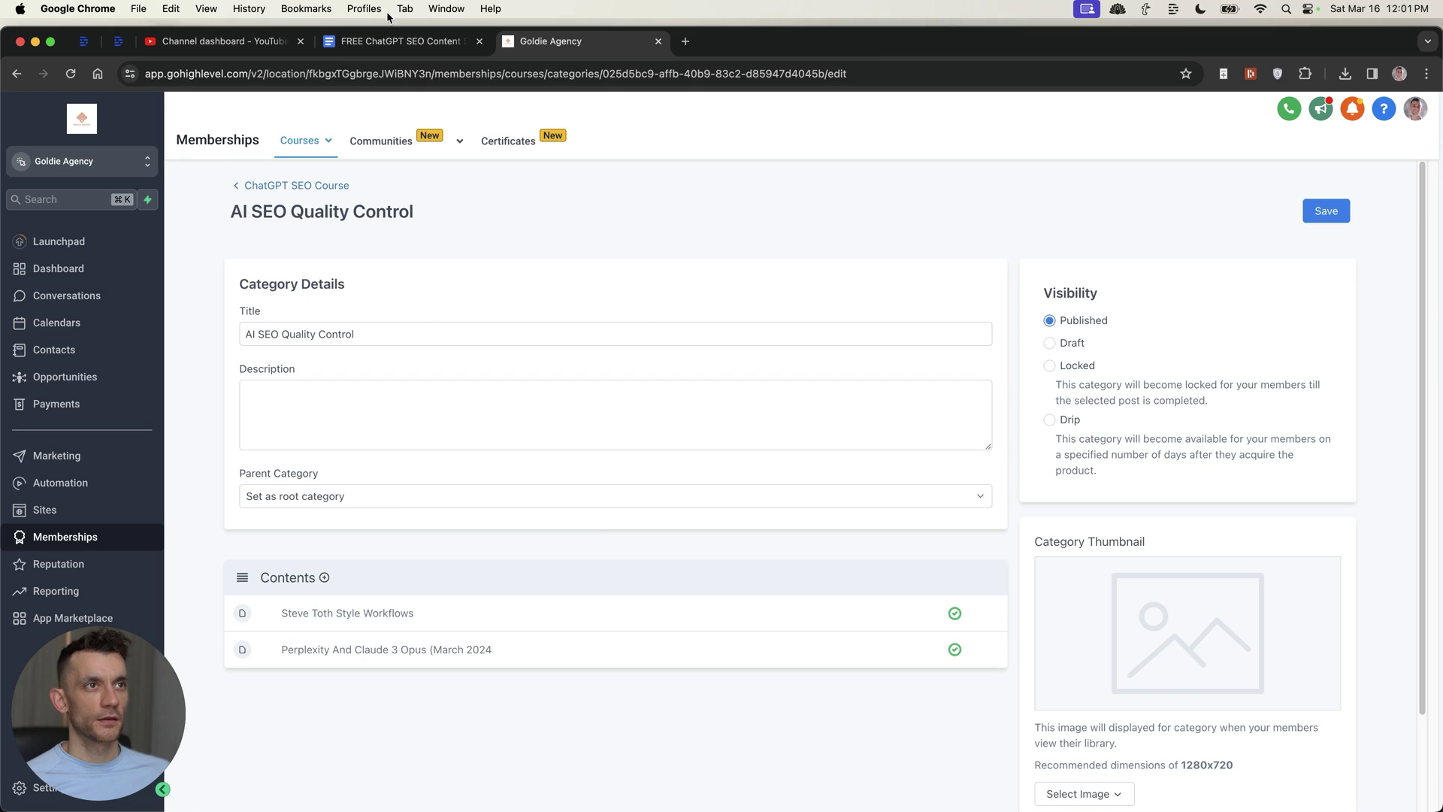
Step: Go back to the Goldie Agency membership page at the AI SEO Quality Control category
left_click(391, 40)
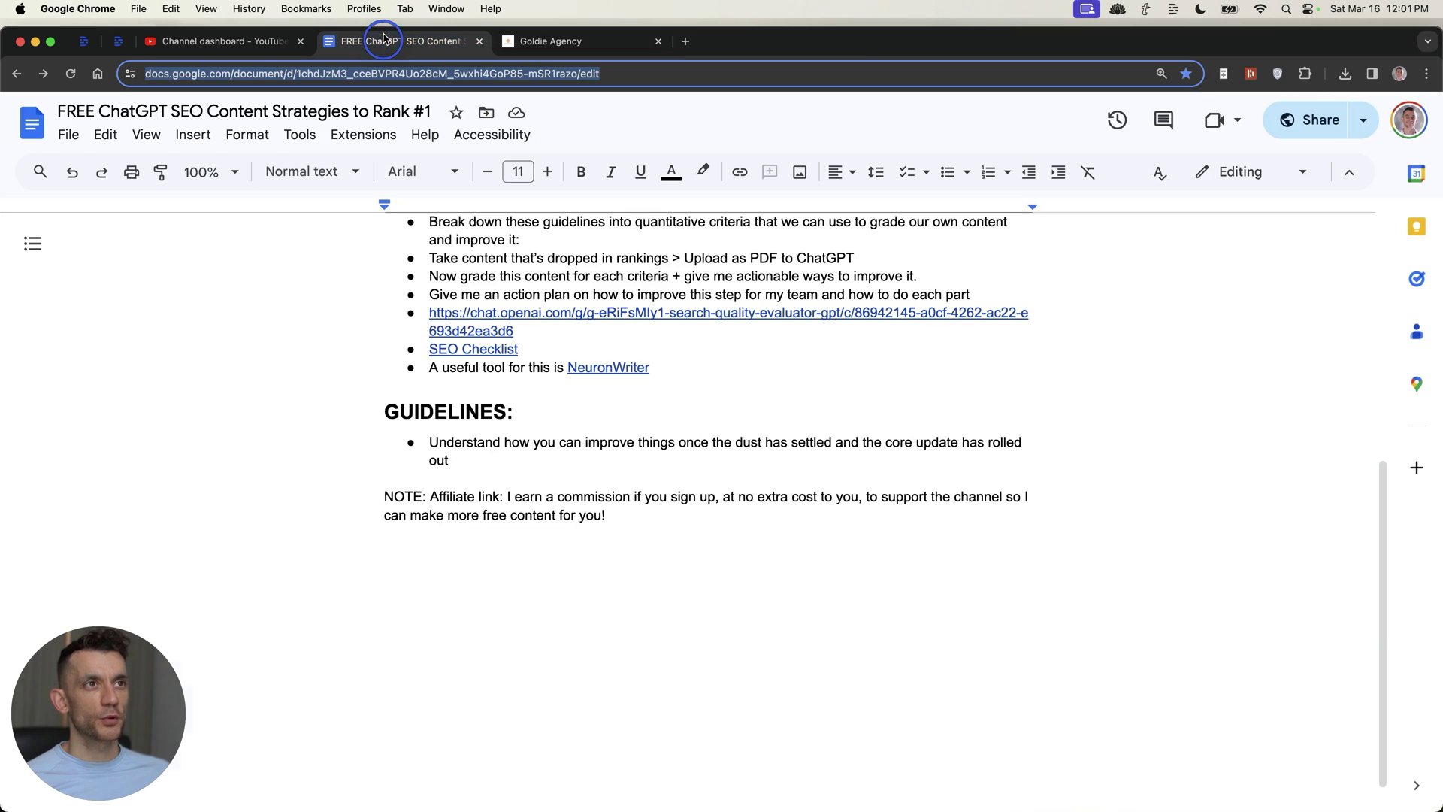
left_click(572, 42)
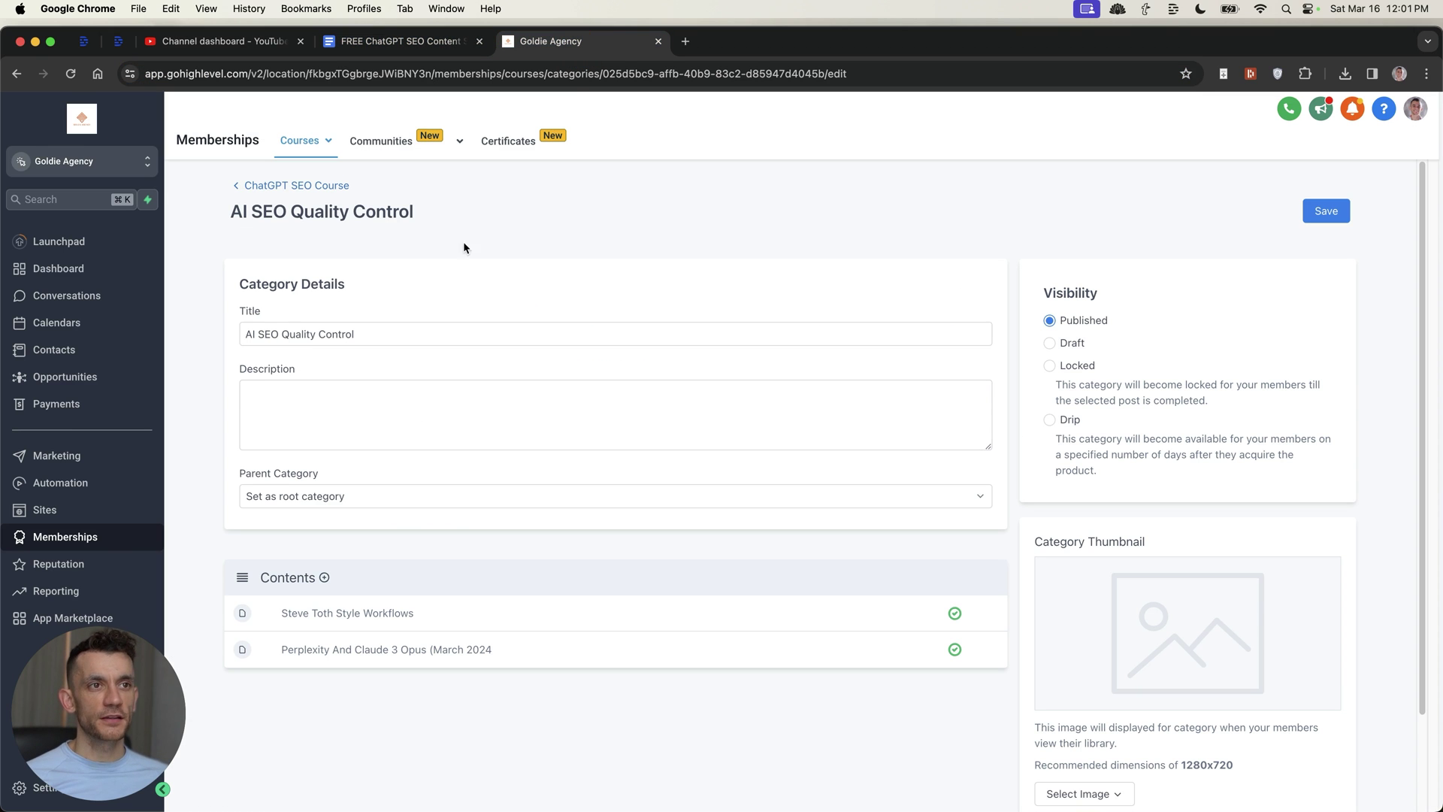
left_click_drag(220, 207, 467, 219)
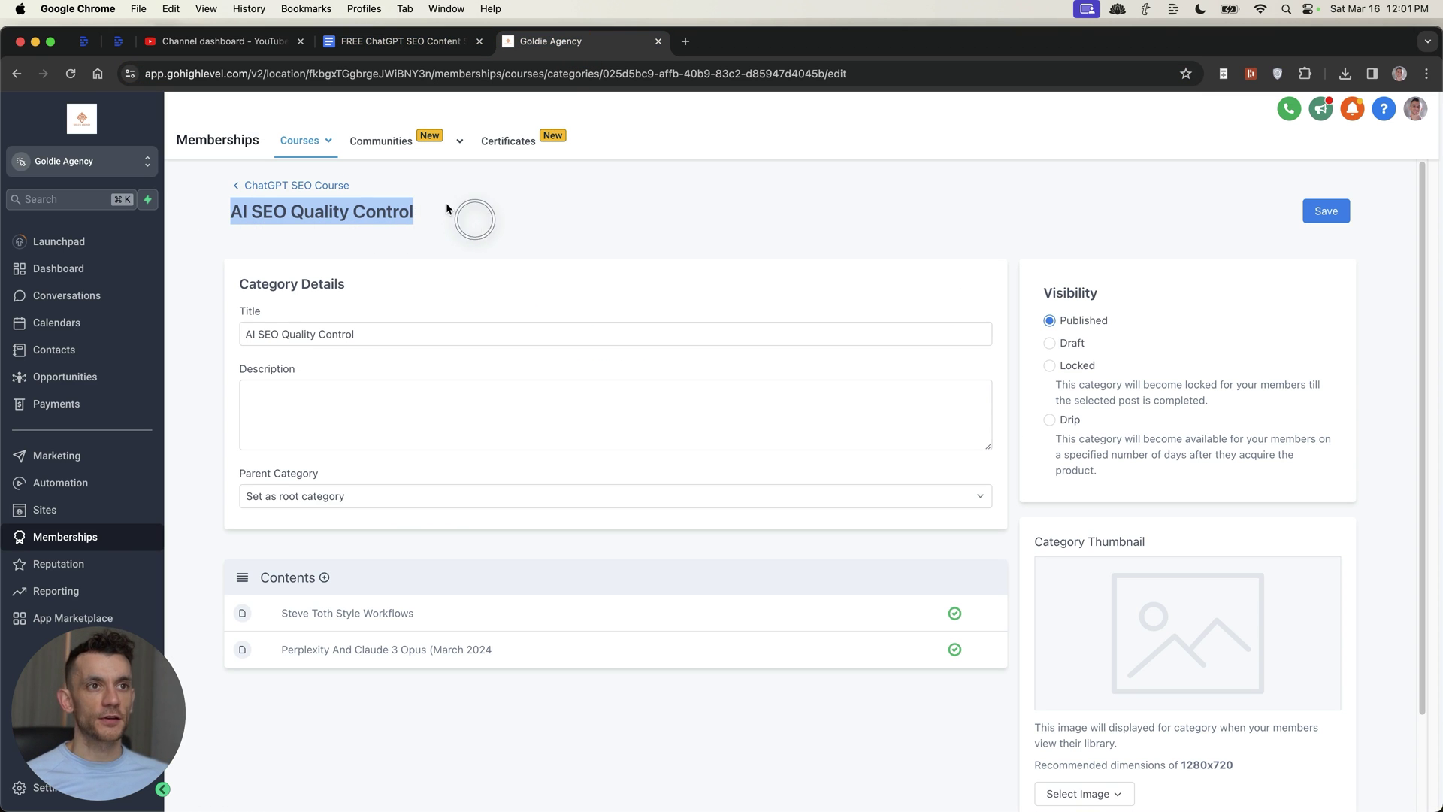
left_click(492, 207)
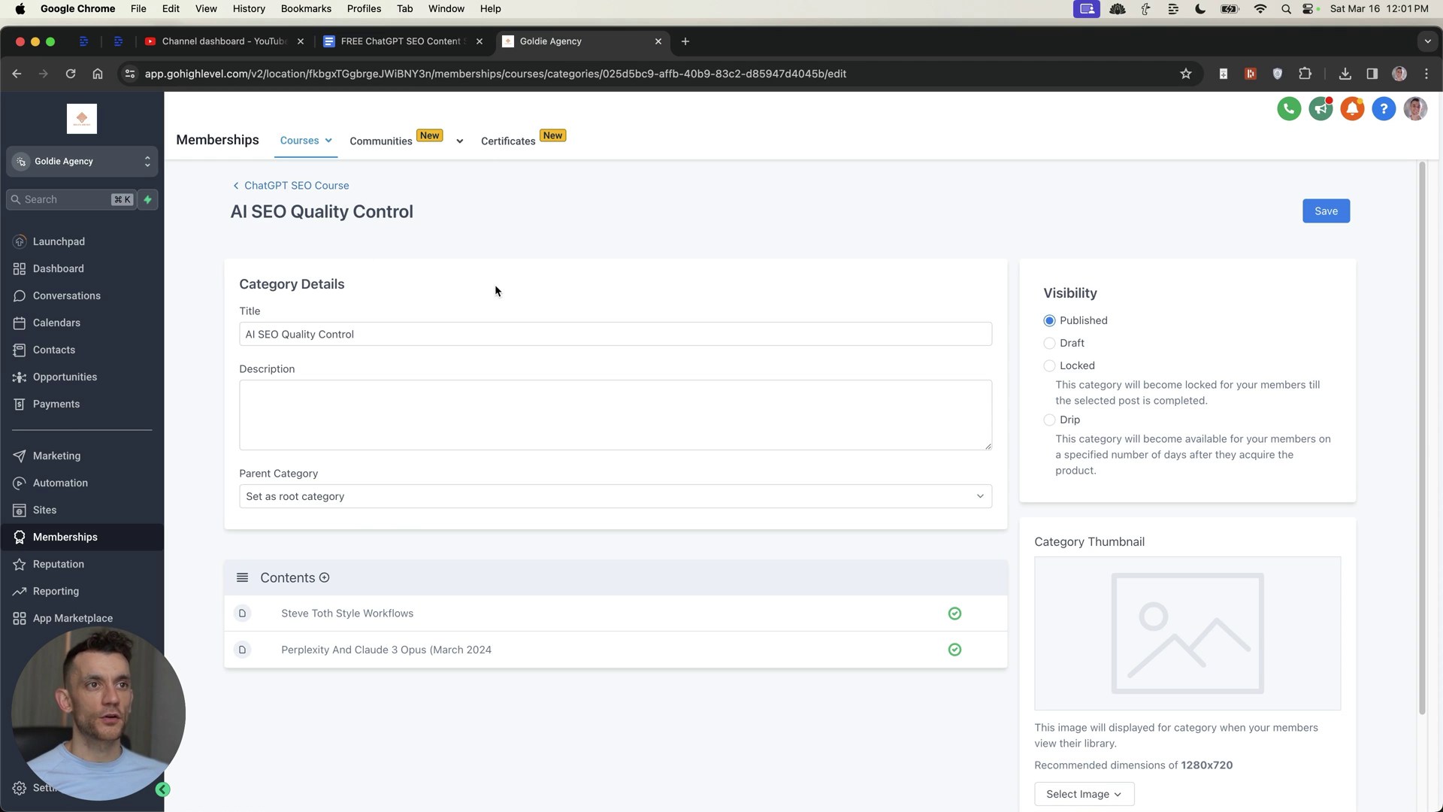
Step: Add and save a new lesson titled 'Improving Content' in that category
left_click(325, 579)
type("Improving Content")
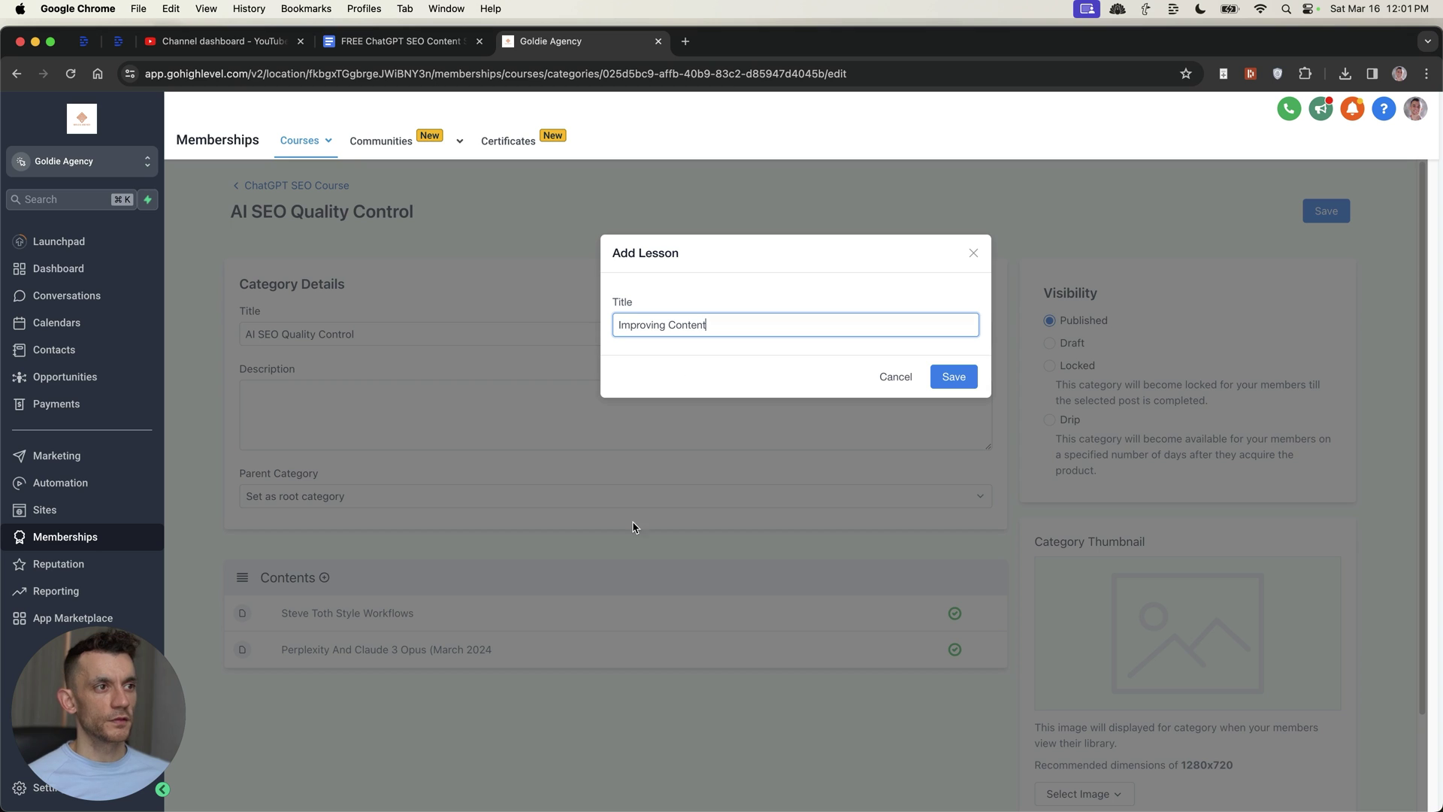
left_click(960, 377)
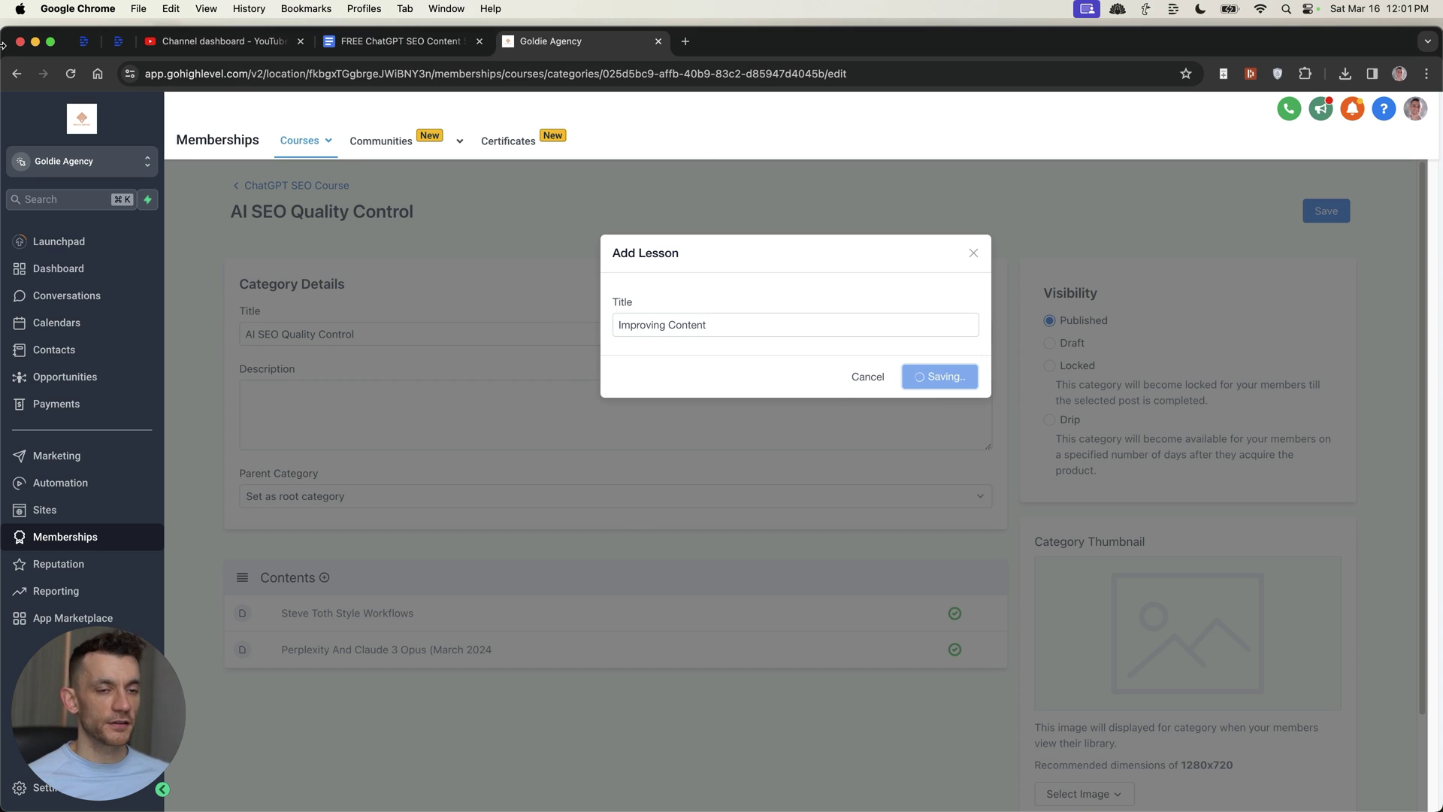
scroll(377, 671, "down", 3)
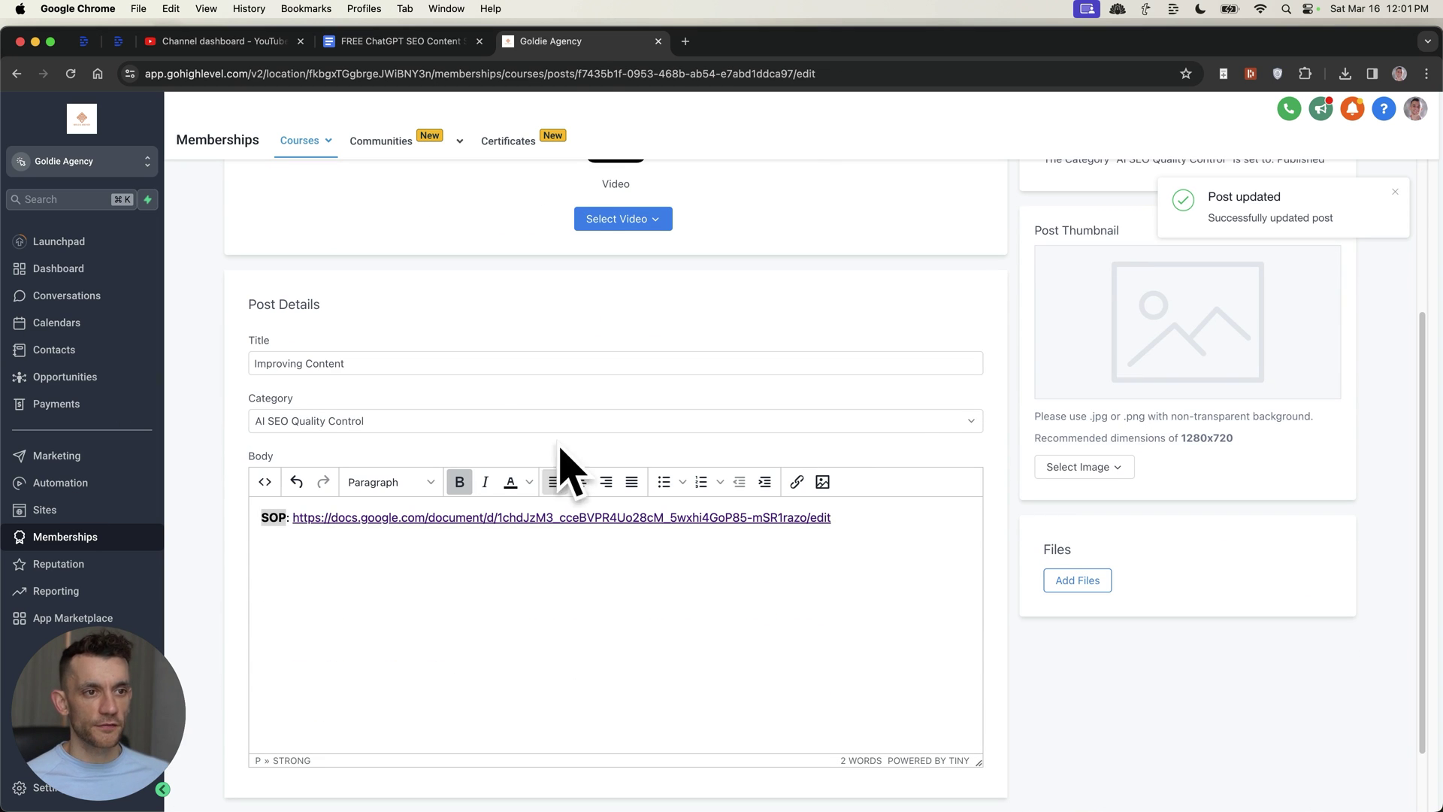
scroll(782, 203, "up", 3)
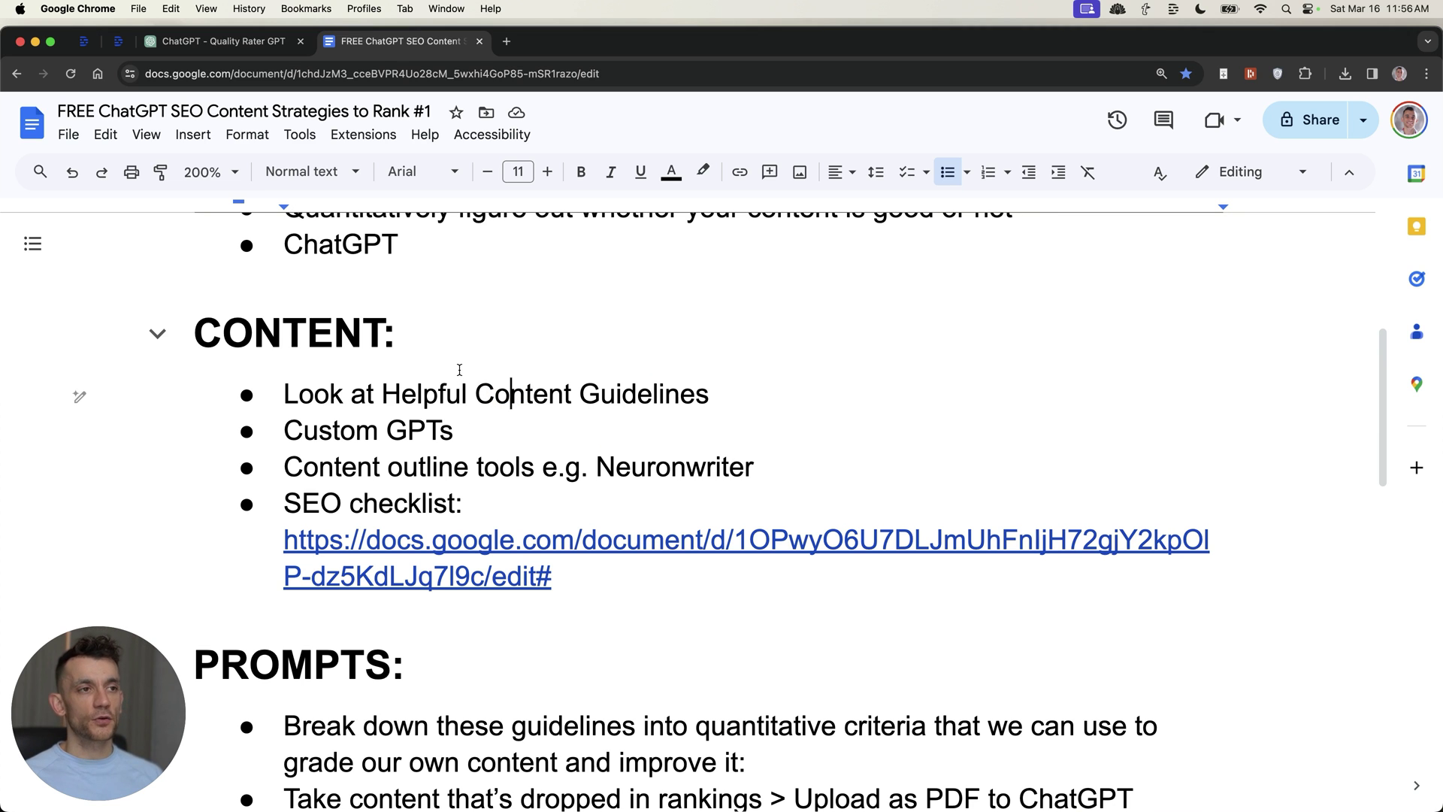
Step: Scroll to the GUIDELINES section and highlight its heading and bullet
scroll(484, 380, "down", 6)
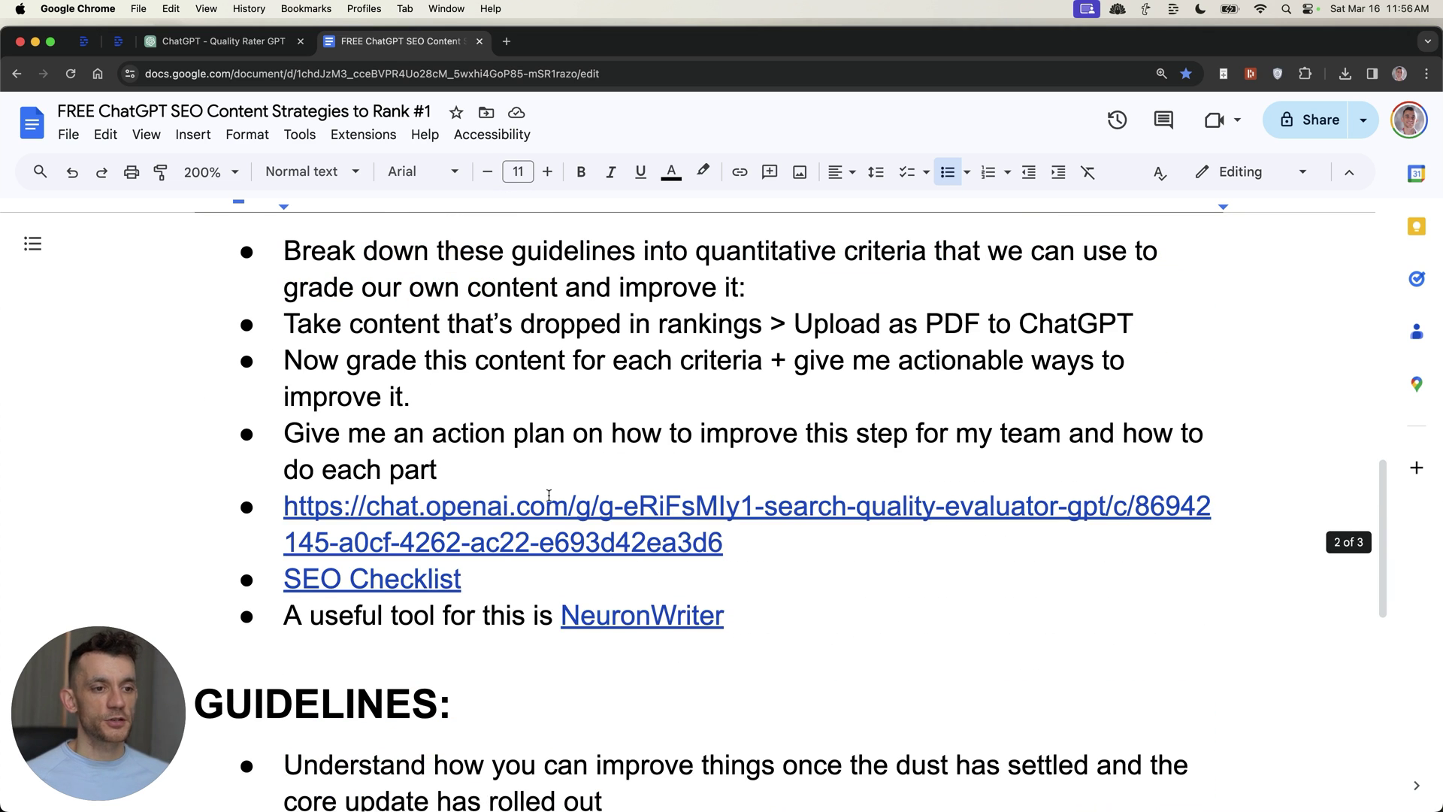
scroll(549, 496, "down", 3)
left_click_drag(293, 641, 1087, 641)
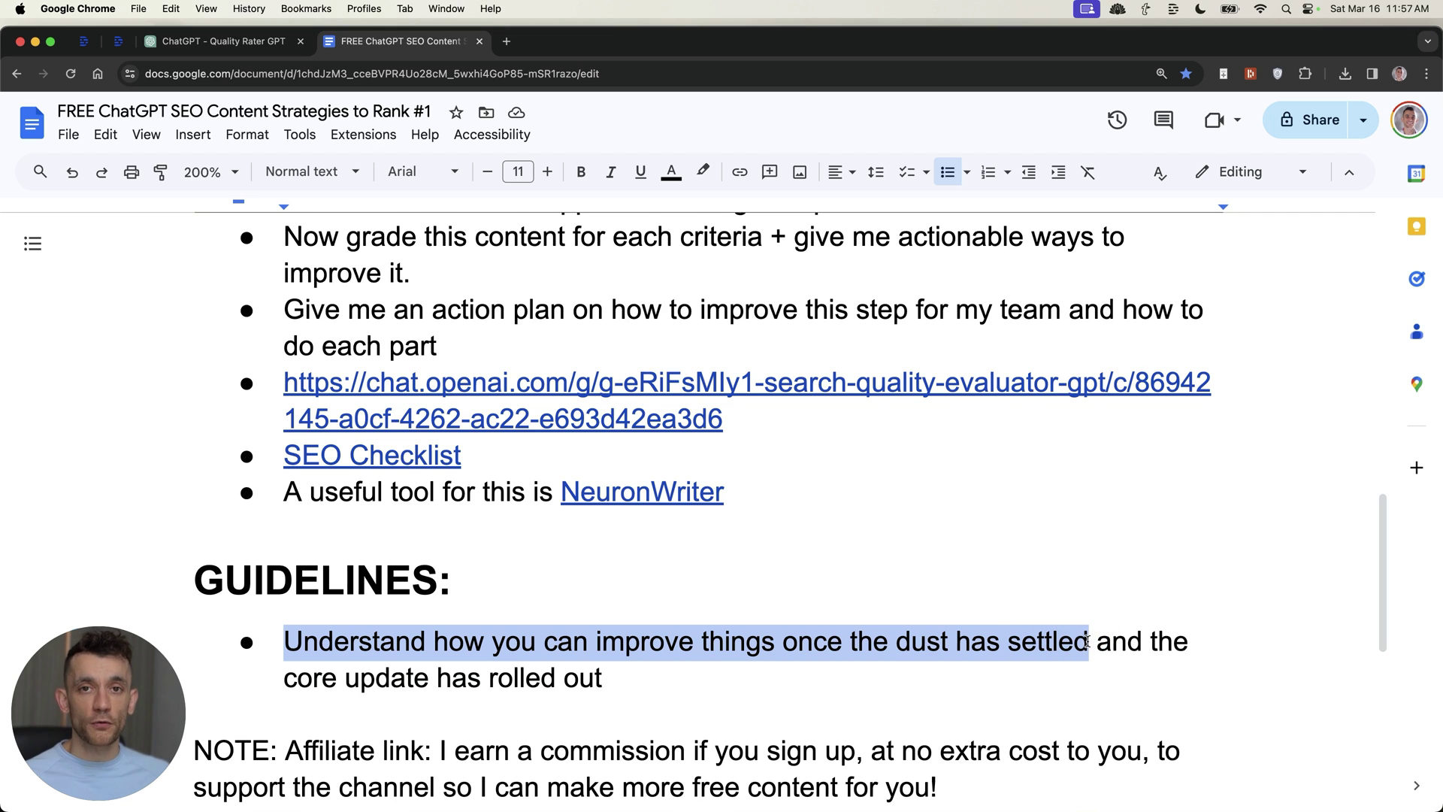
left_click(1162, 651)
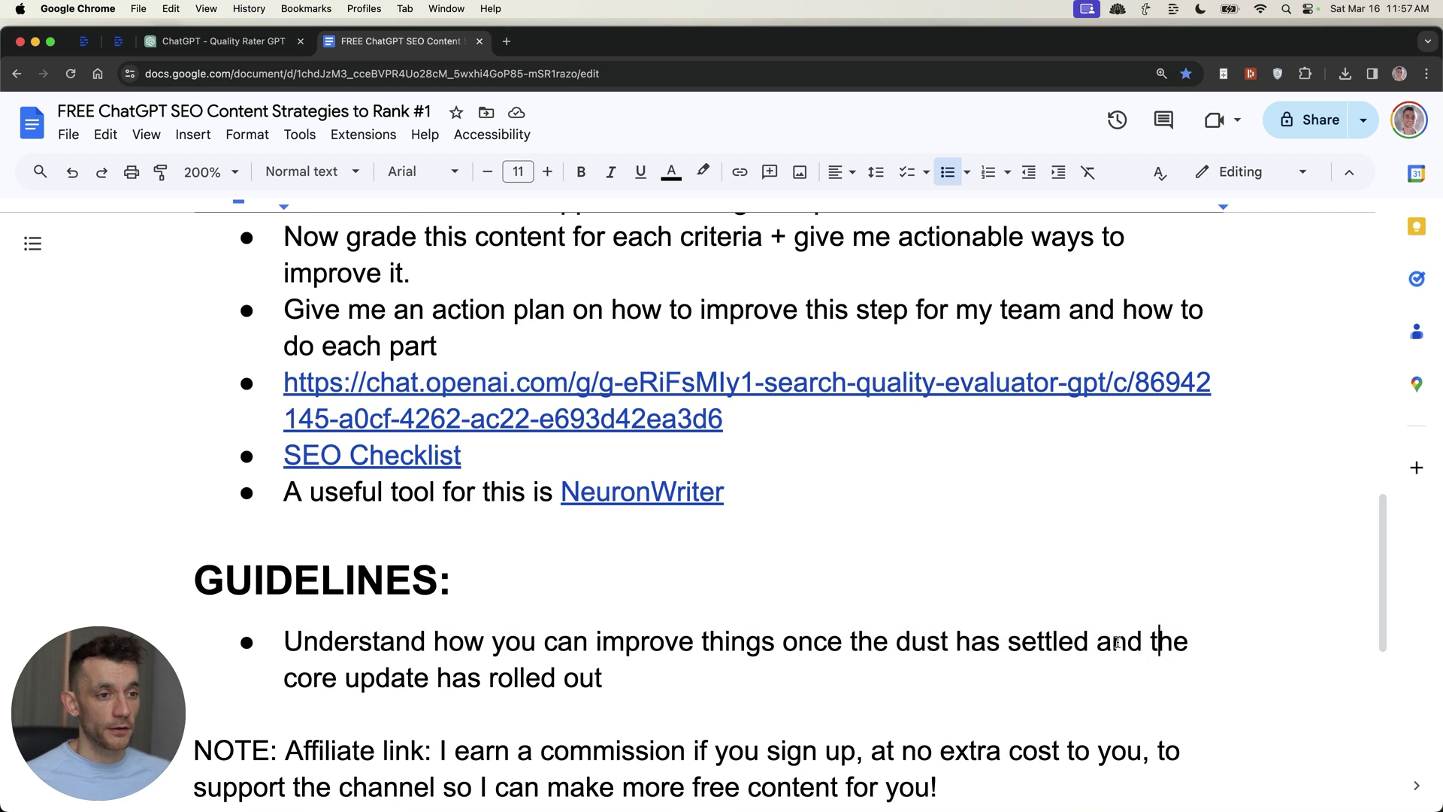
left_click_drag(1162, 681, 137, 575)
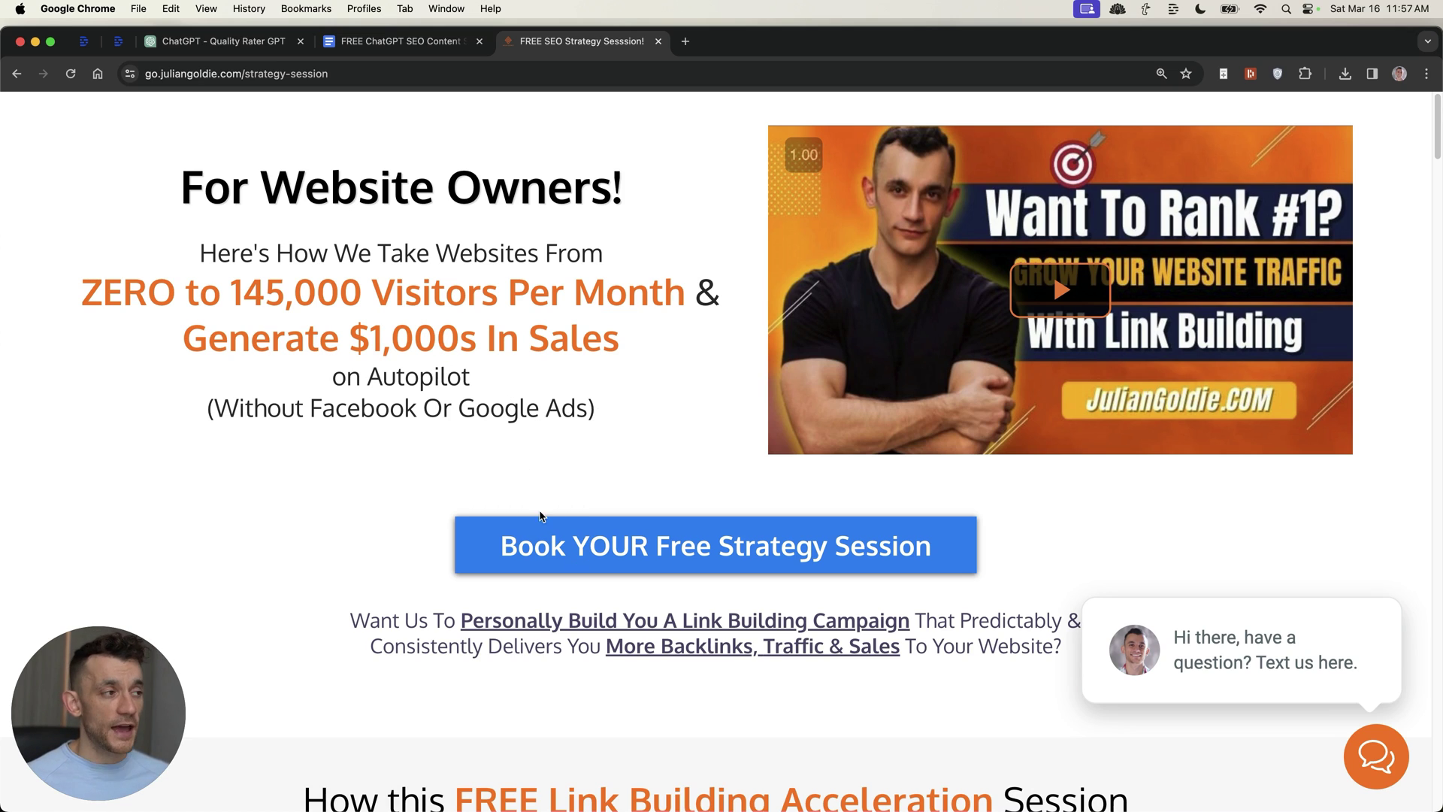
scroll(453, 525, "down", 9)
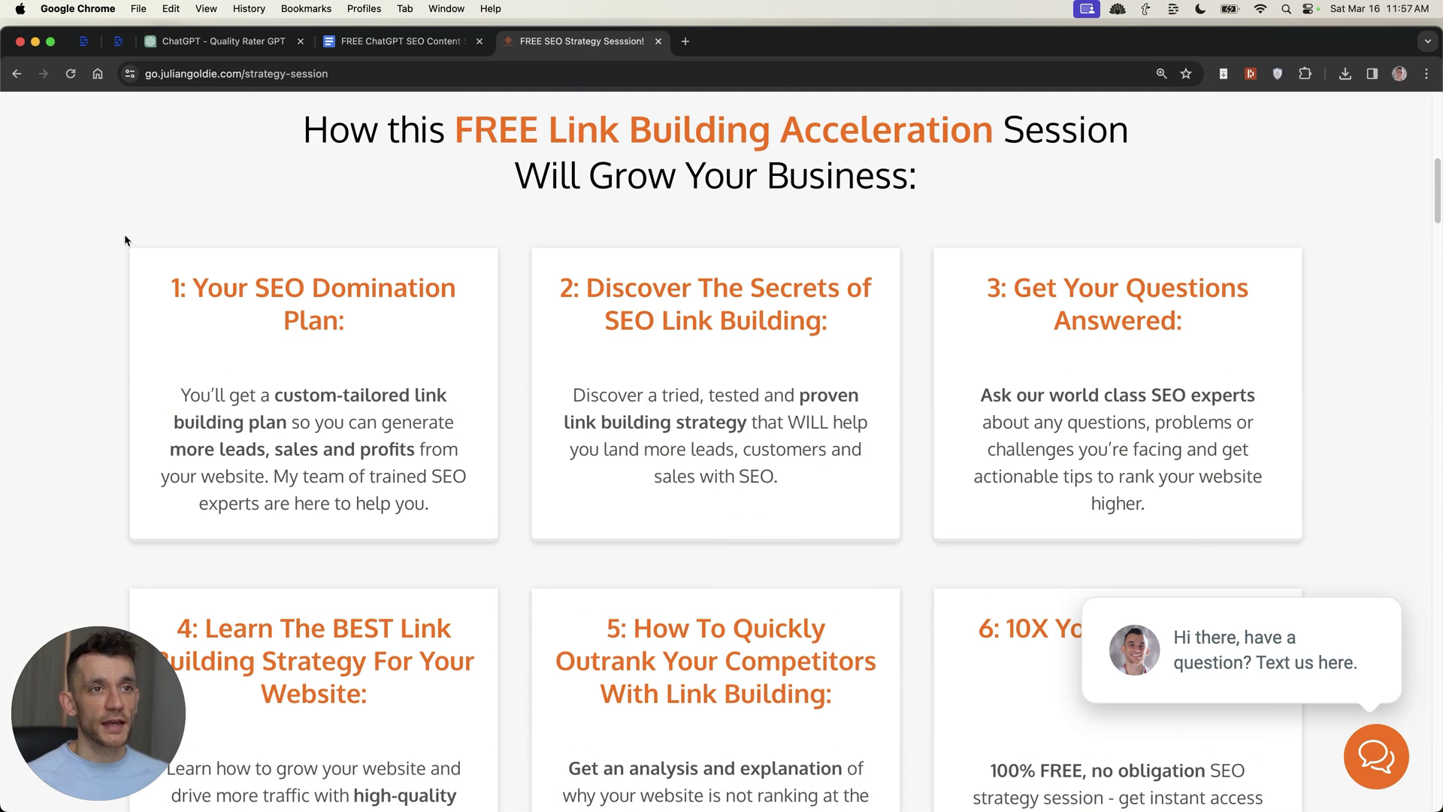
left_click_drag(124, 233, 339, 331)
left_click_drag(962, 263, 1198, 316)
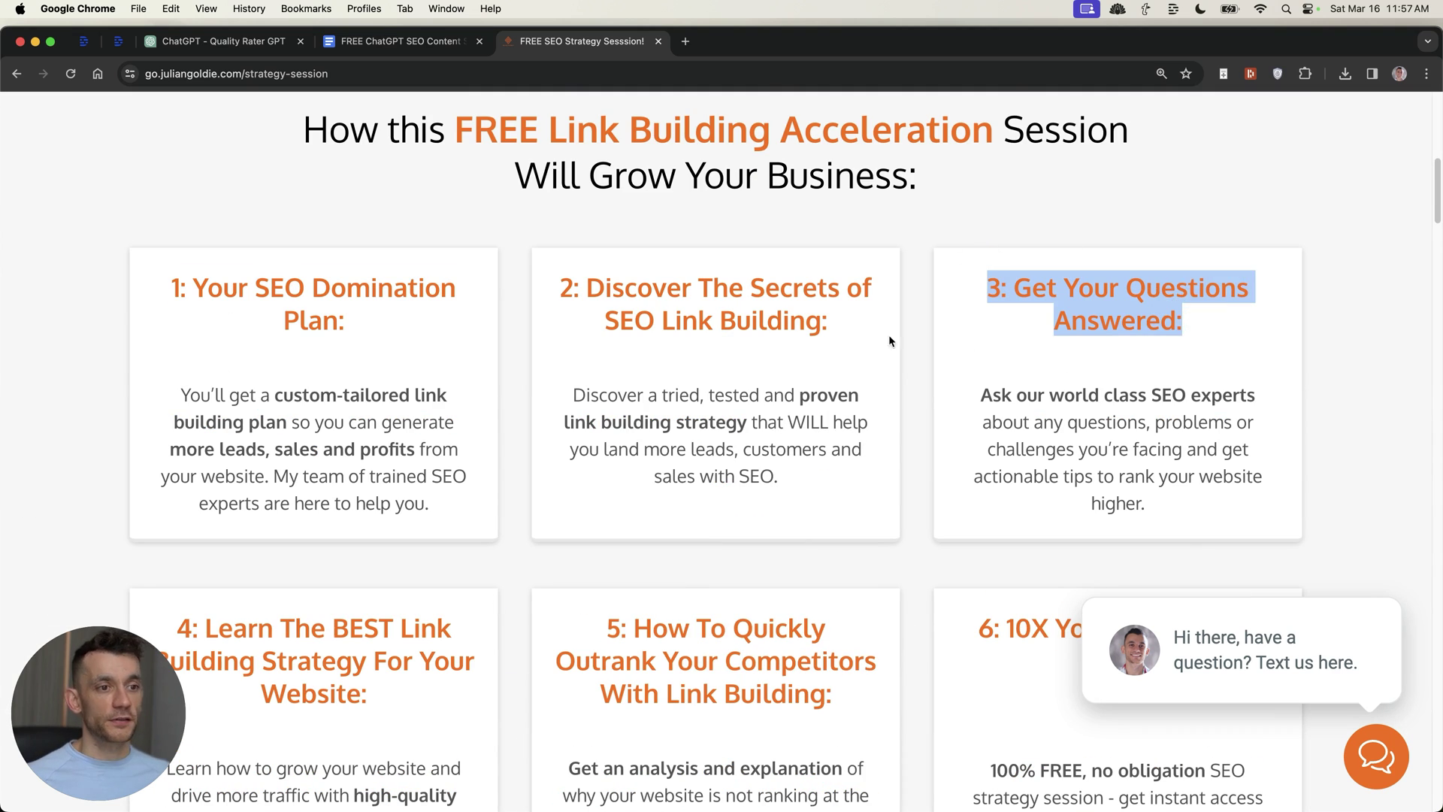
scroll(345, 471, "down", 5)
left_click_drag(175, 285, 352, 584)
scroll(332, 410, "up", 14)
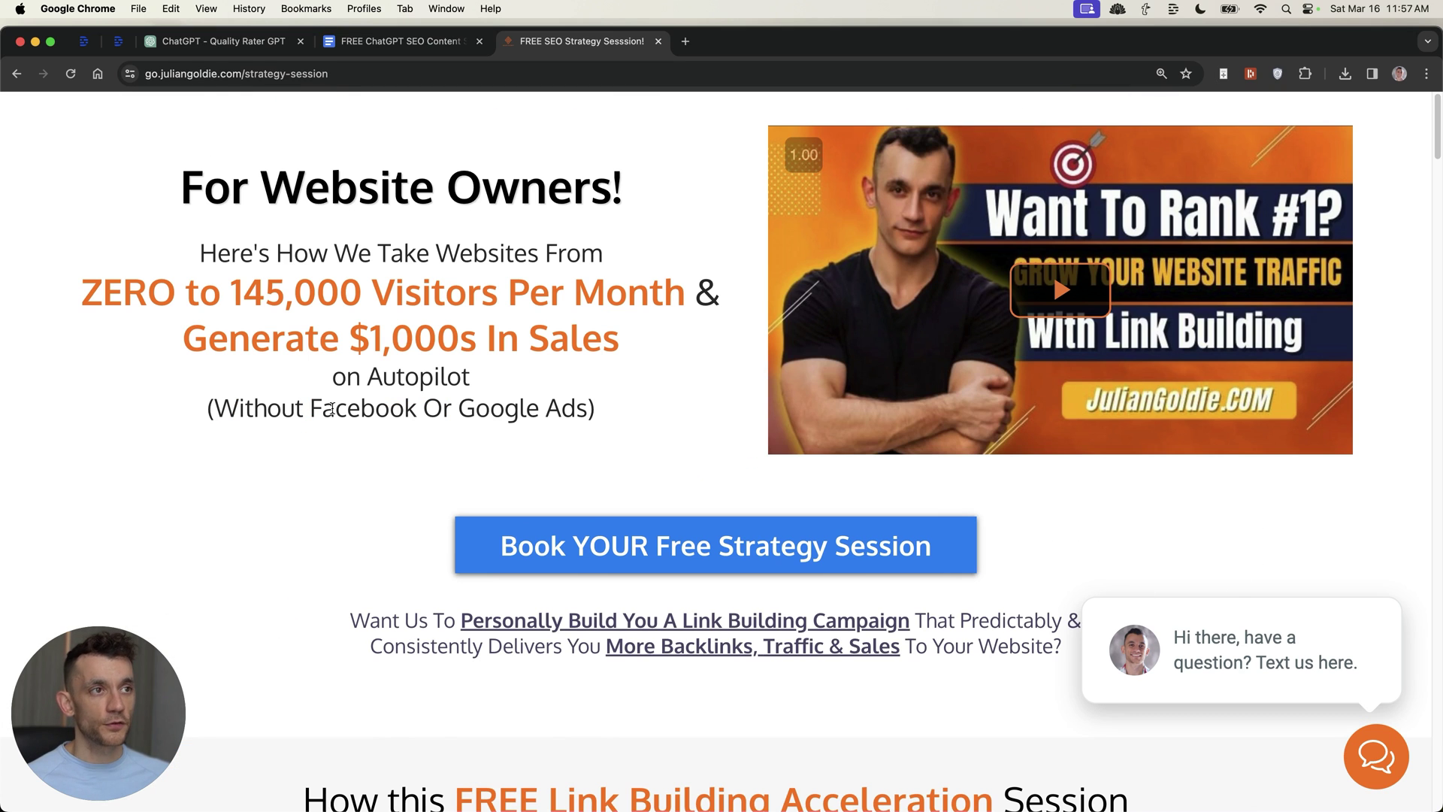